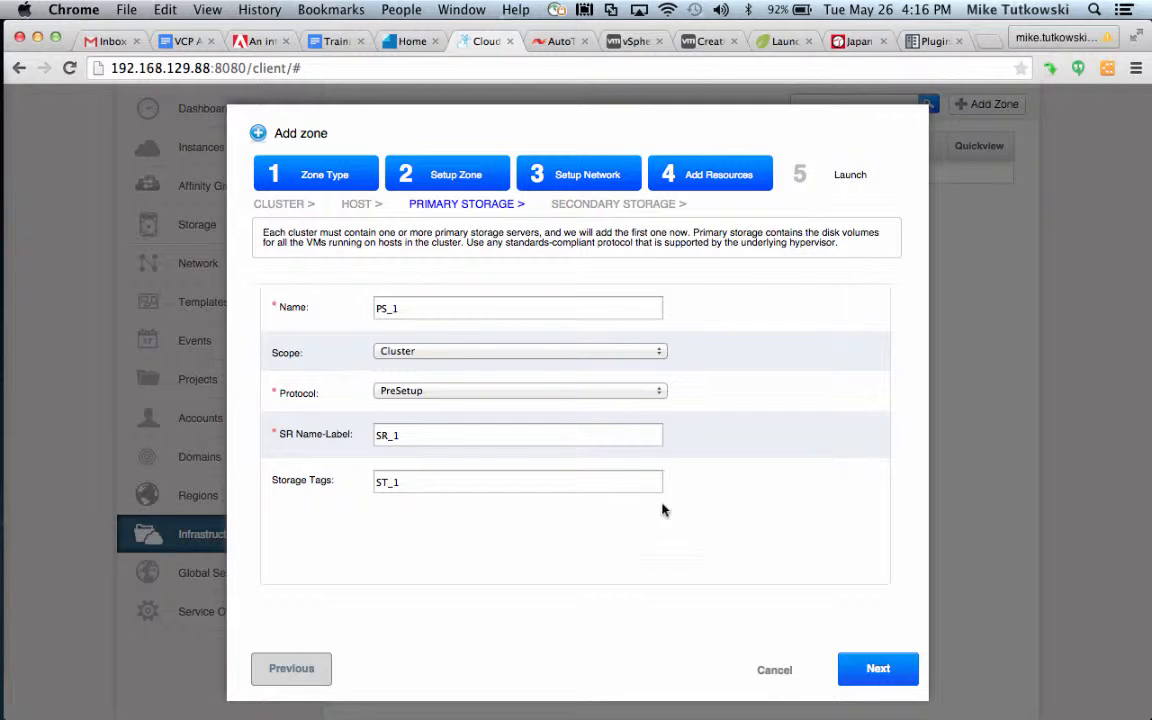
left_click(489, 308)
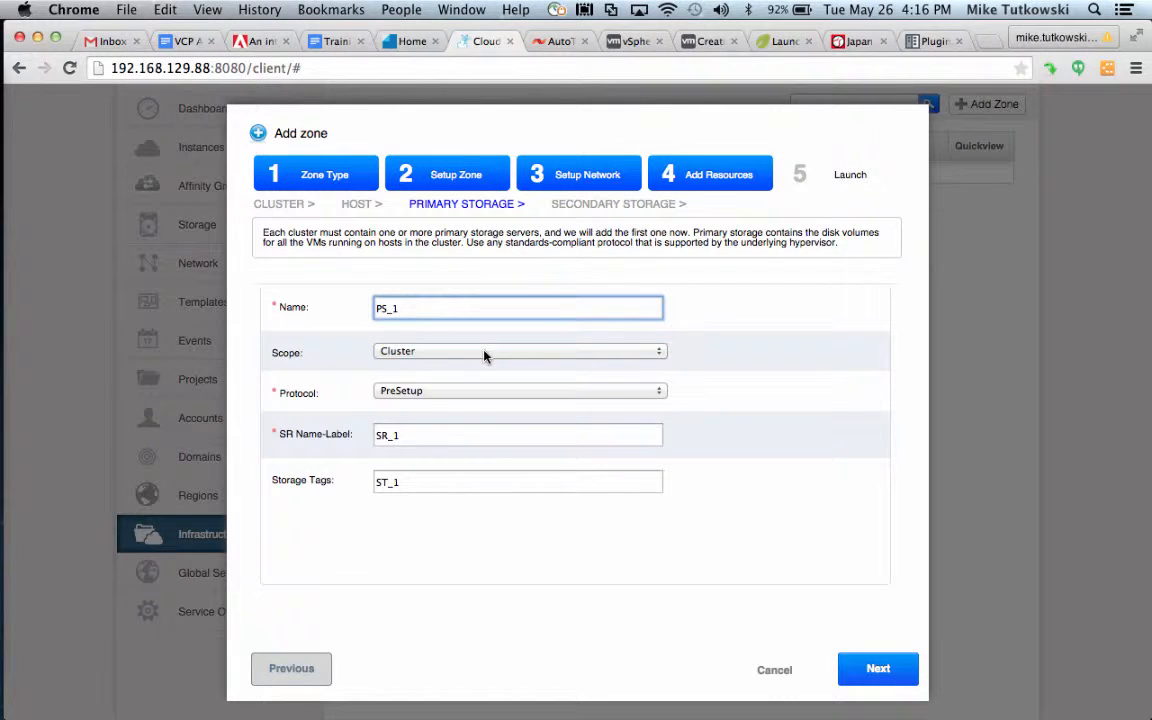
left_click(484, 438)
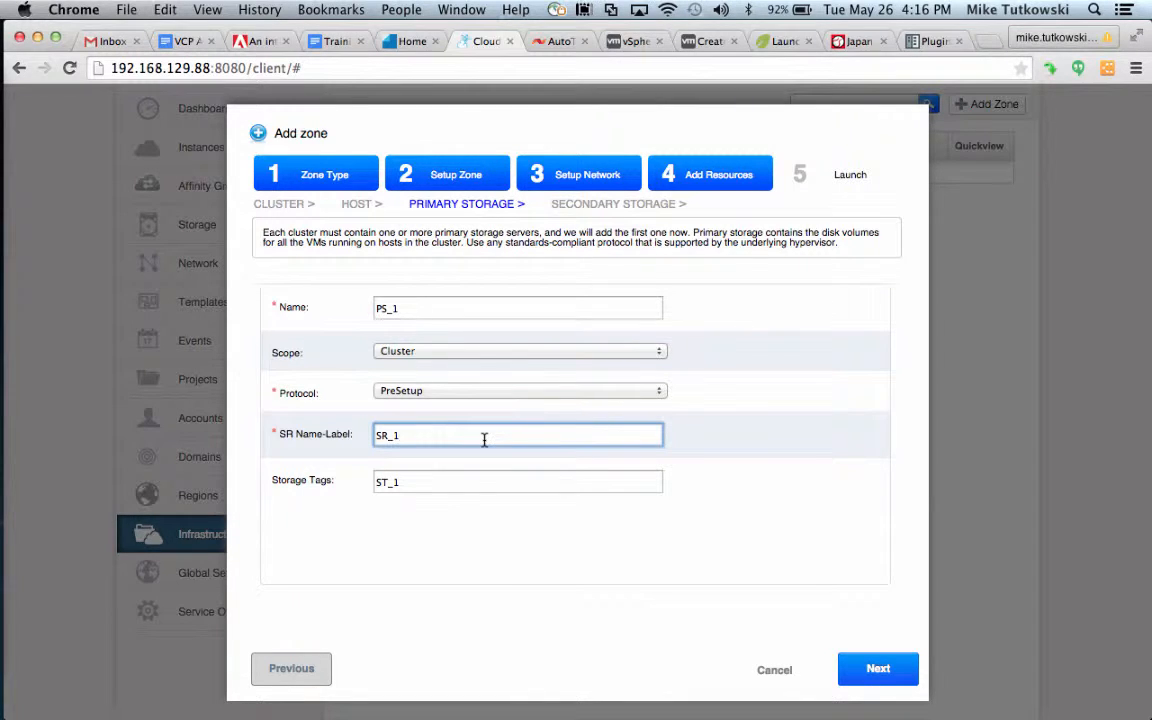
left_click(486, 482)
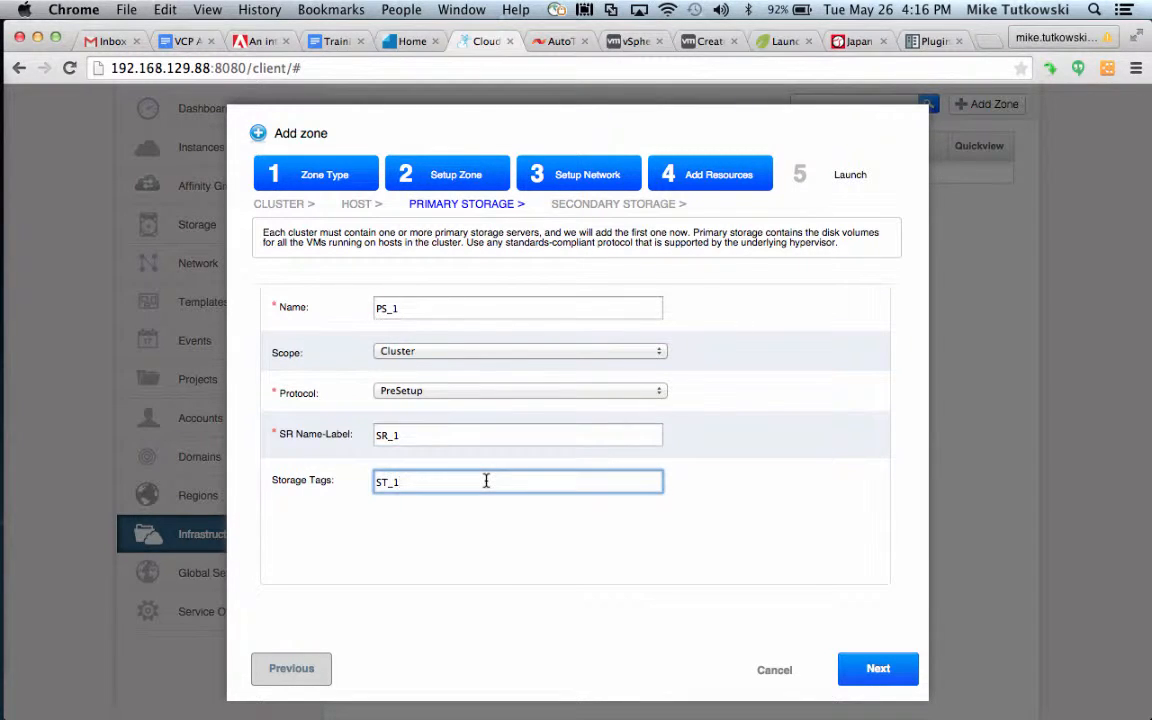
left_click(486, 526)
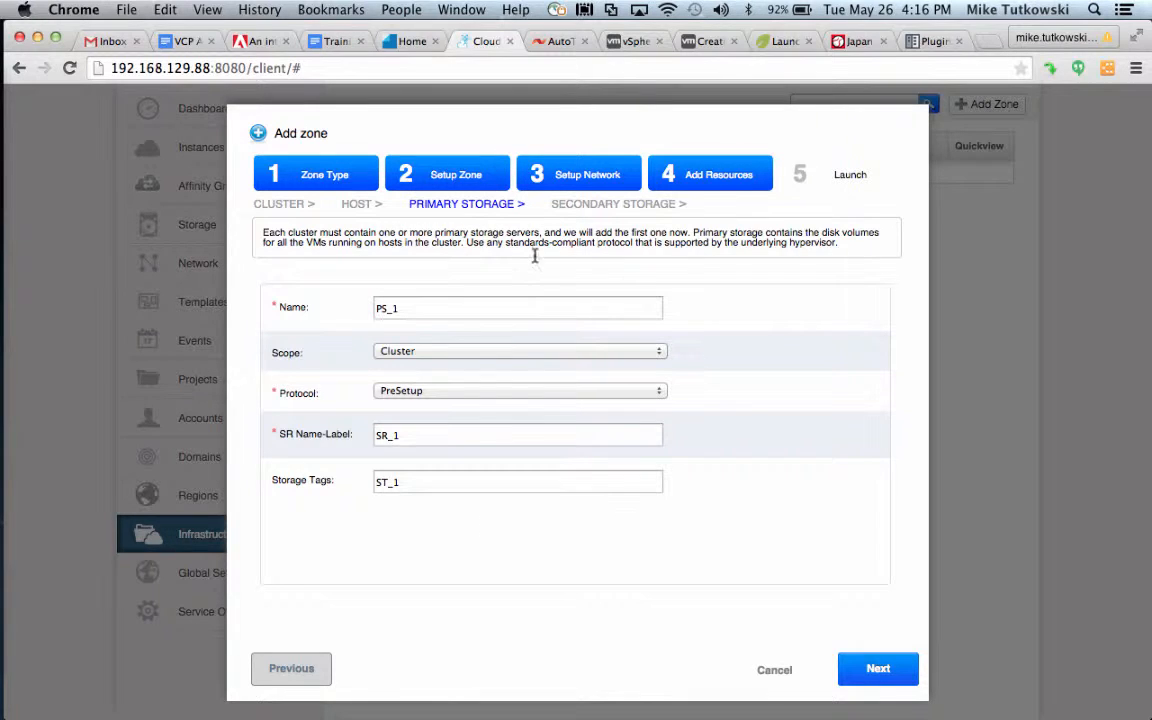
Step: Switch to the SolidFire admin page and create a new account with the username Acct1, leaving the CHAP secrets blank
left_click(553, 42)
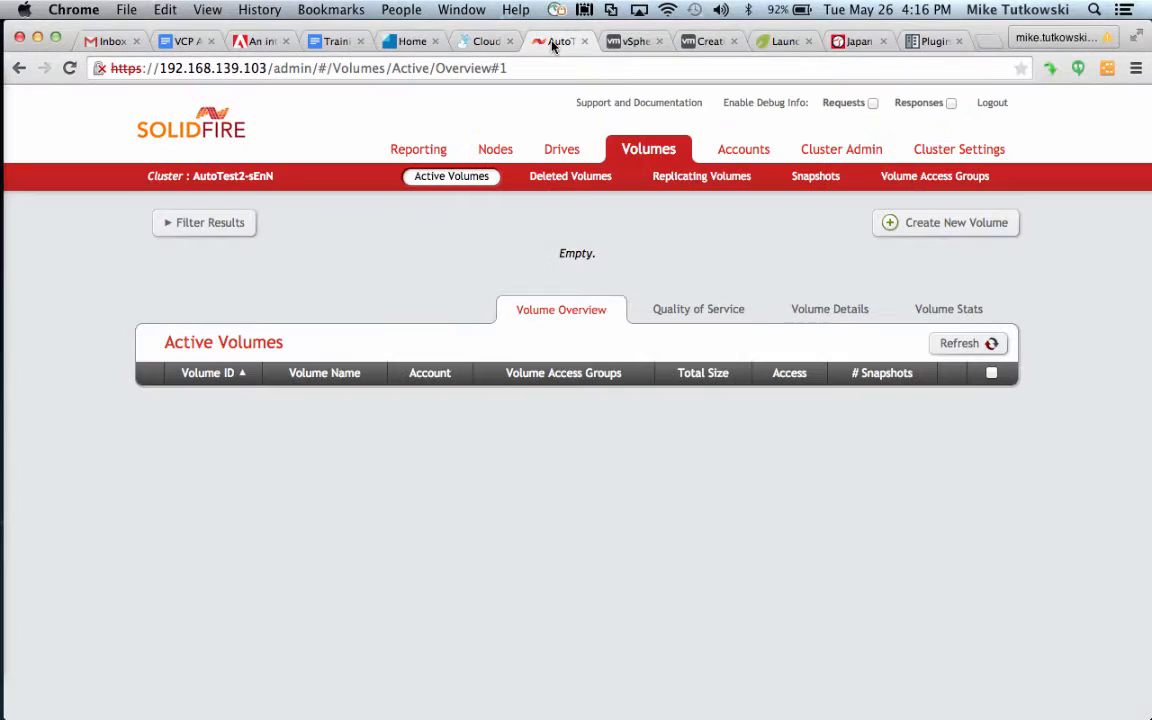
left_click(737, 153)
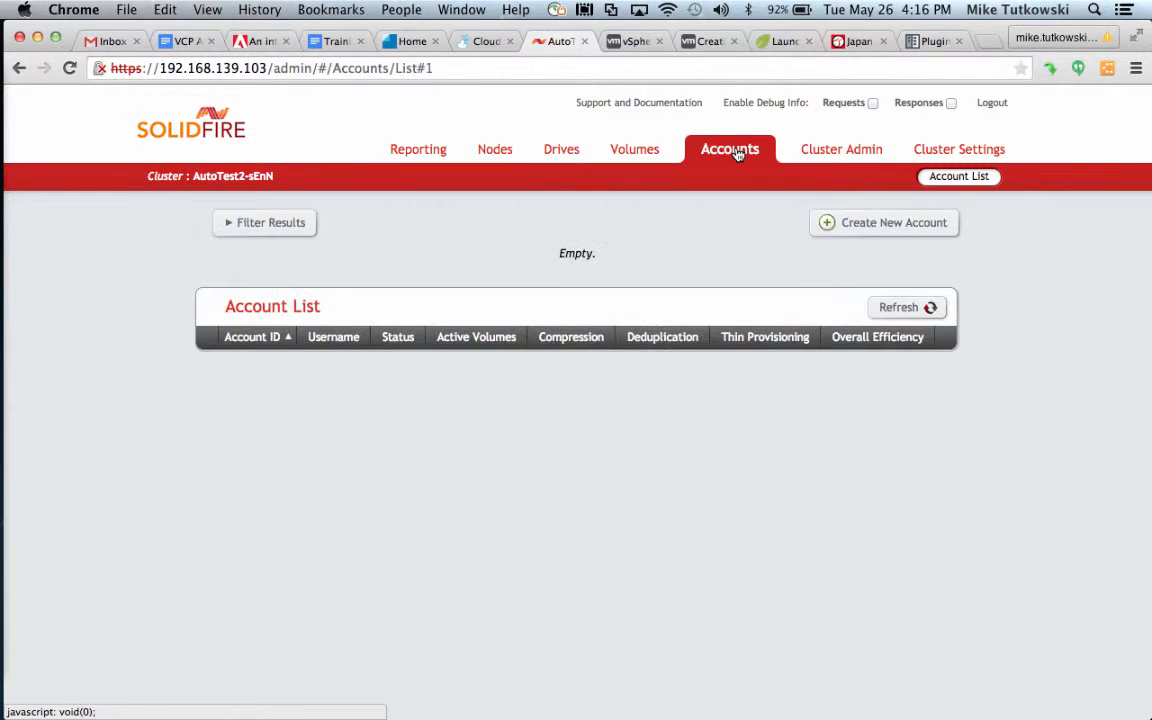
left_click(885, 224)
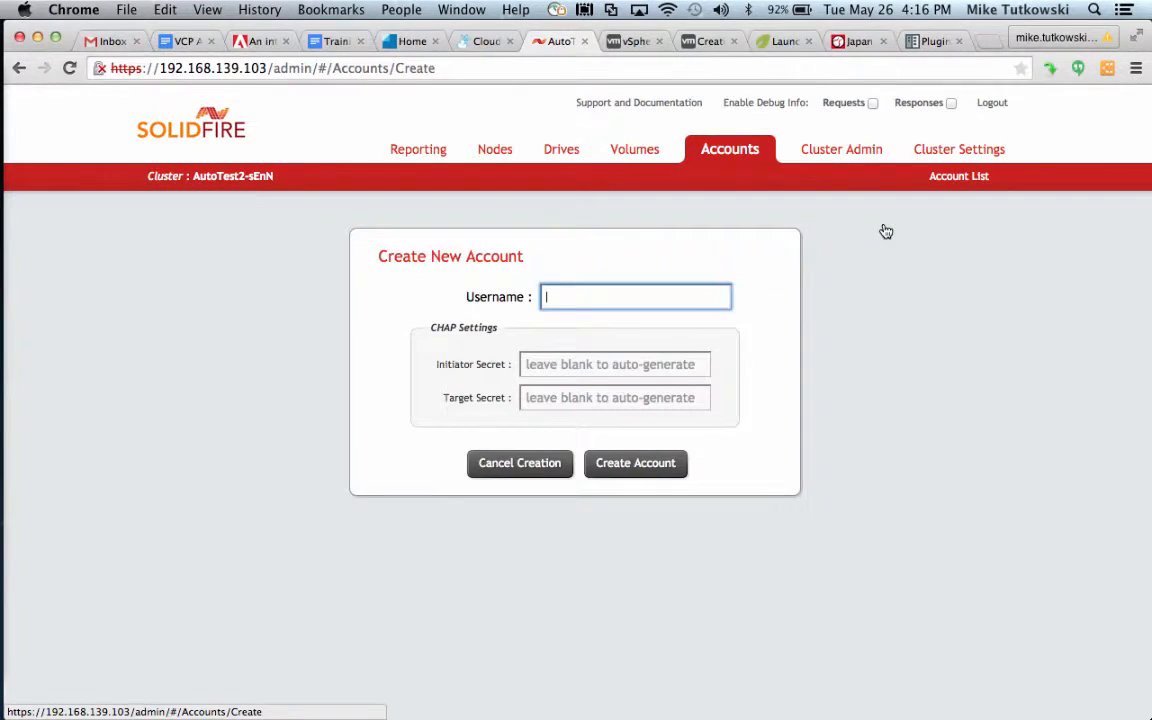
type("Acct1")
left_click(664, 476)
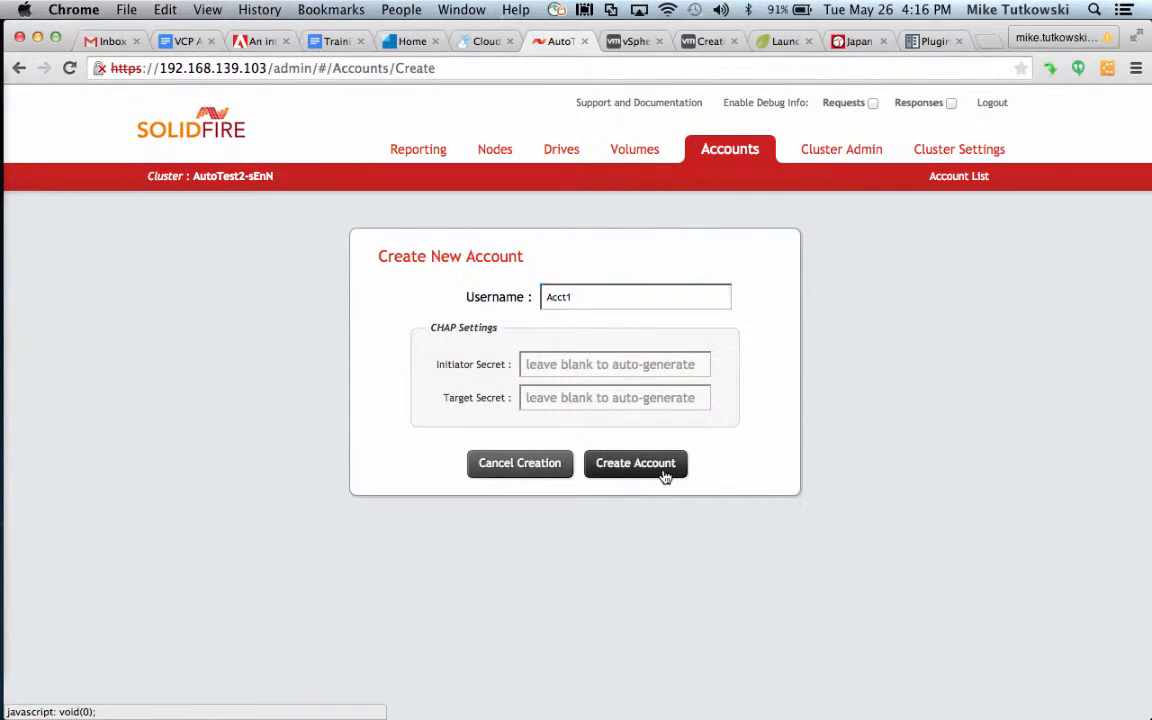
Step: Create a 100 GB volume named Vol-1 for account Acct1 and return to the active volumes list
left_click(632, 162)
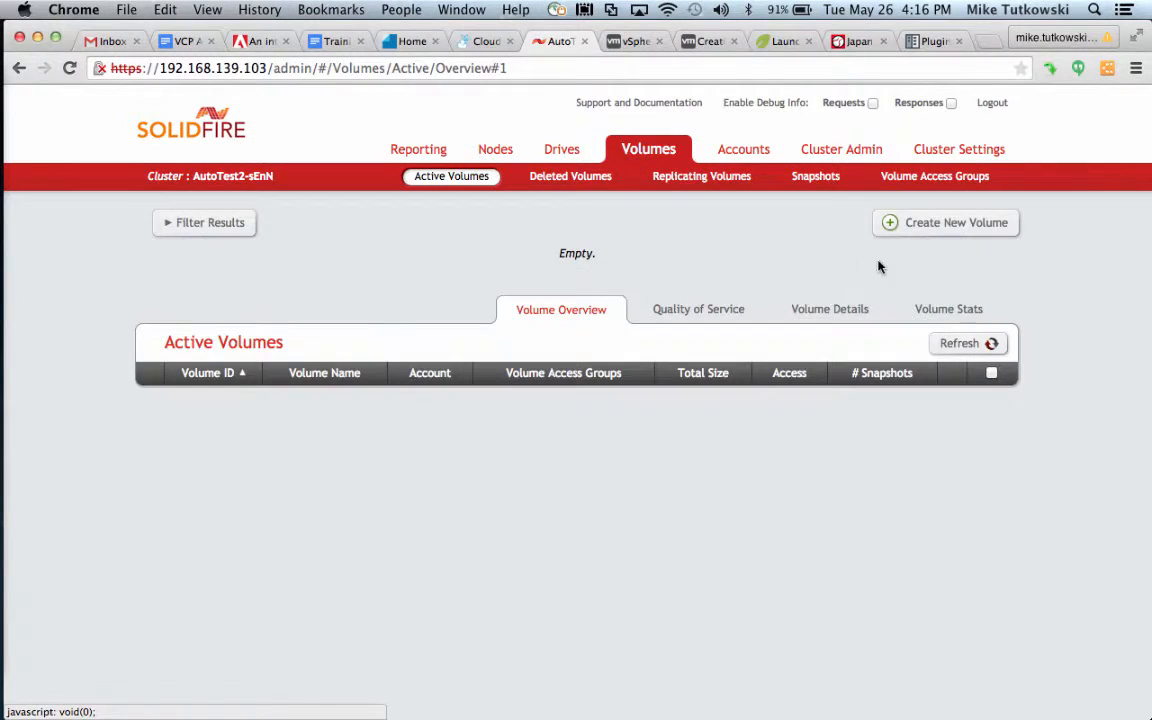
left_click(939, 235)
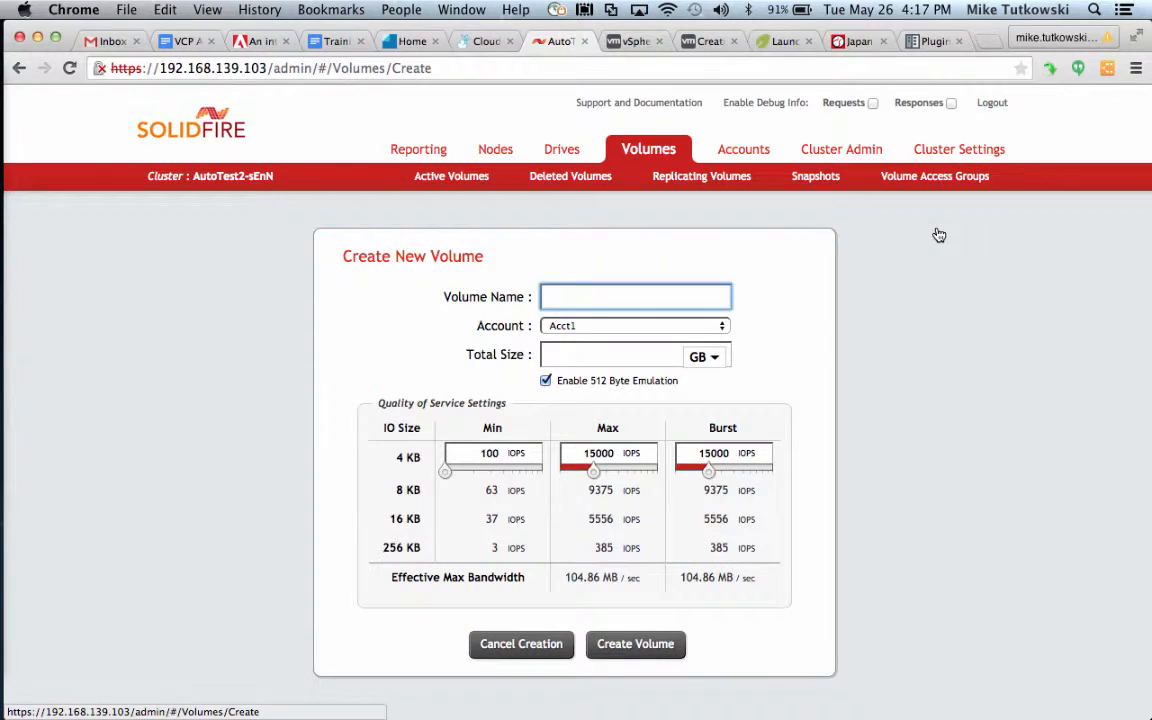
type("Vol-1")
left_click(639, 360)
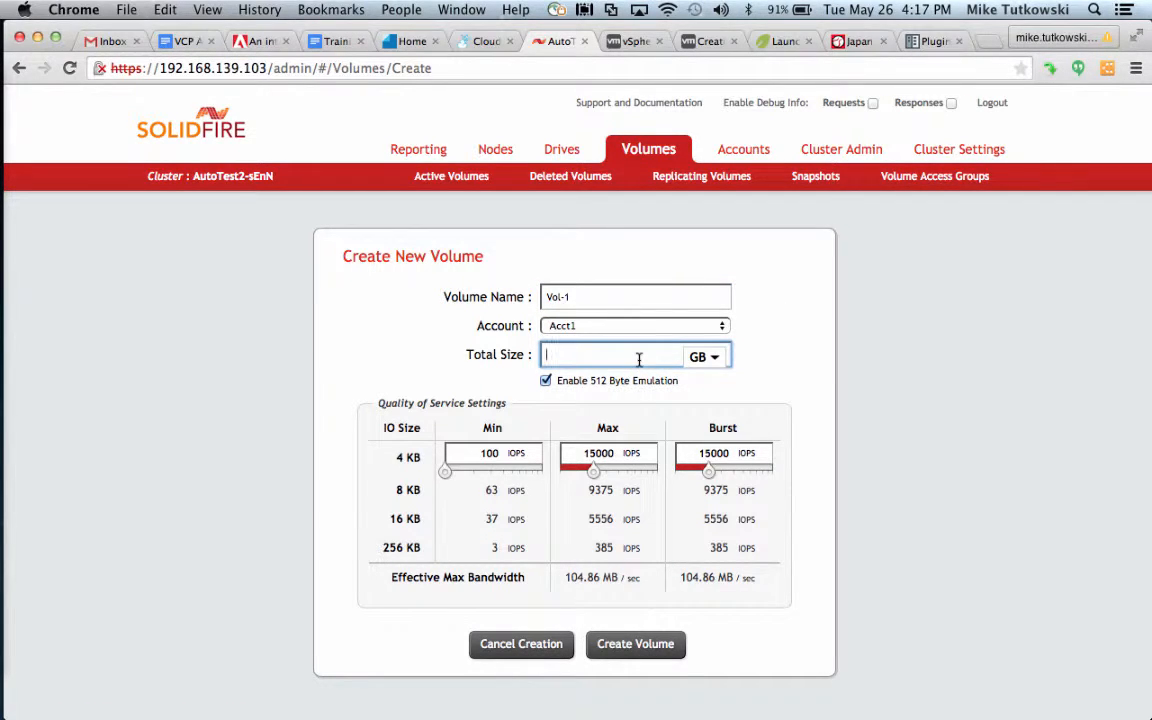
type("100")
left_click(650, 650)
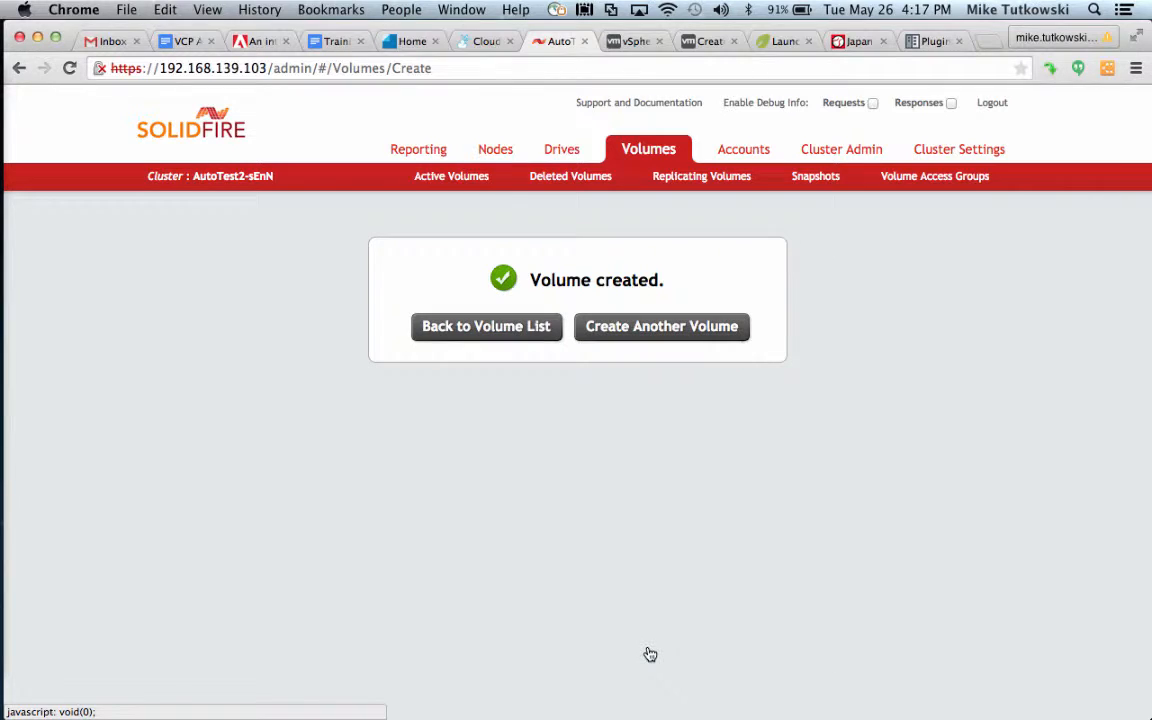
left_click(463, 186)
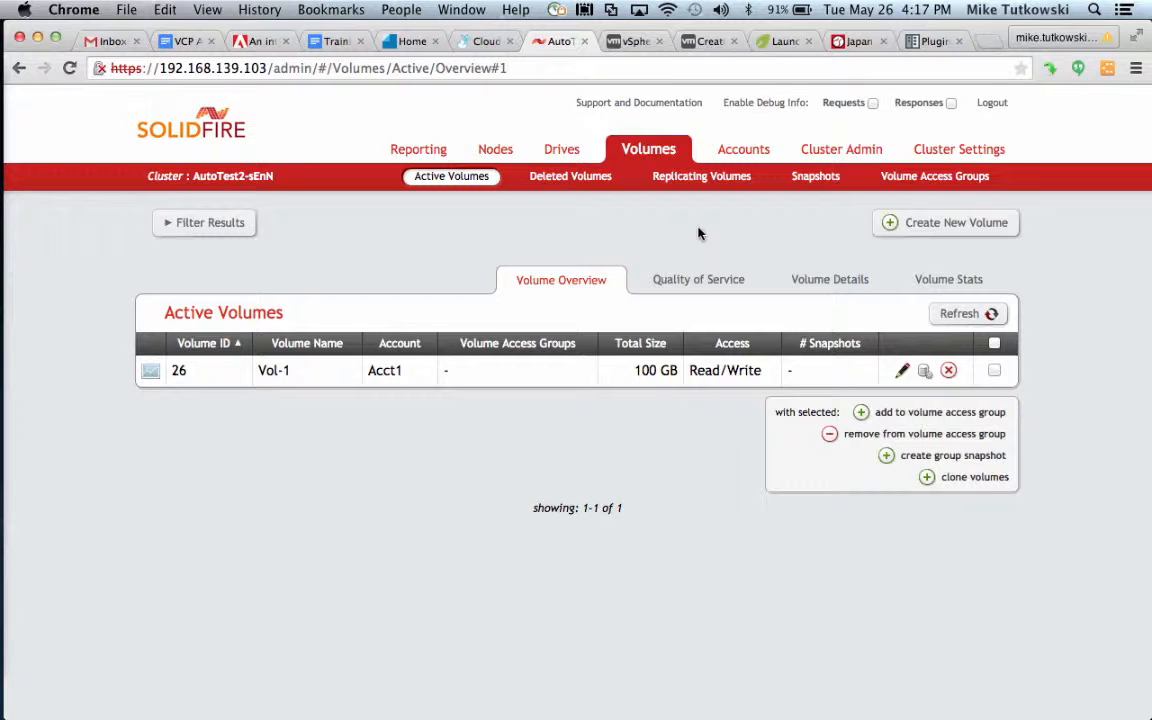
Step: Start a new volume access group and name it VAG-1
left_click(904, 187)
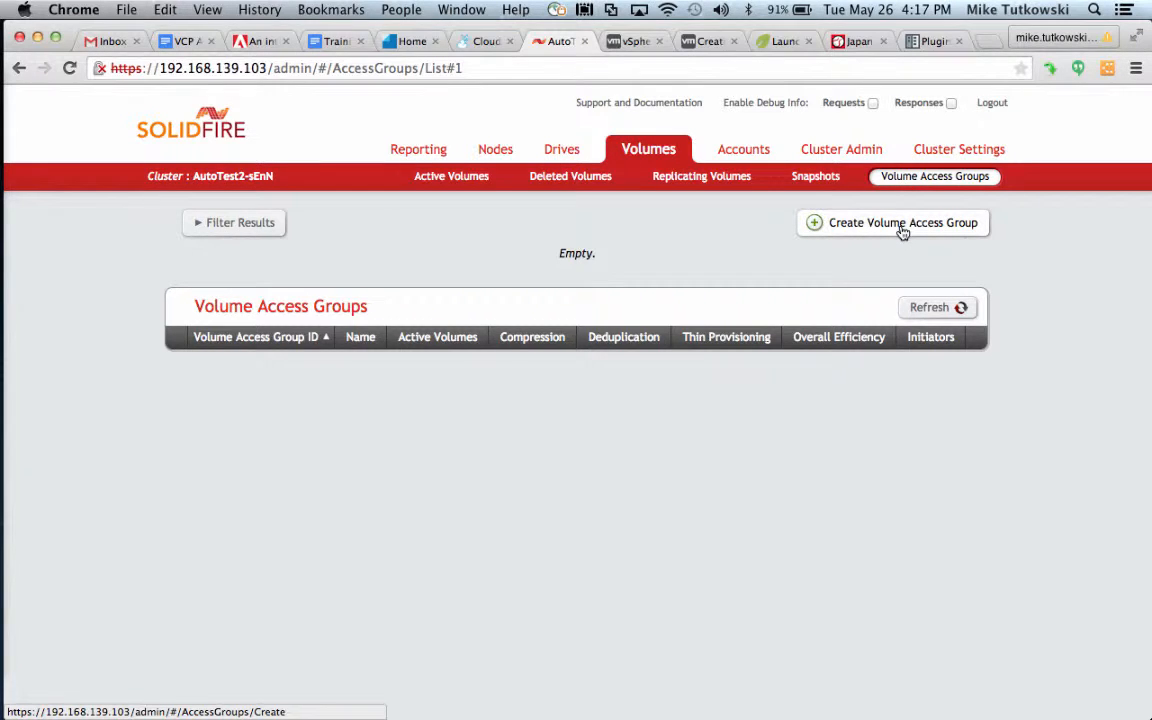
left_click(903, 230)
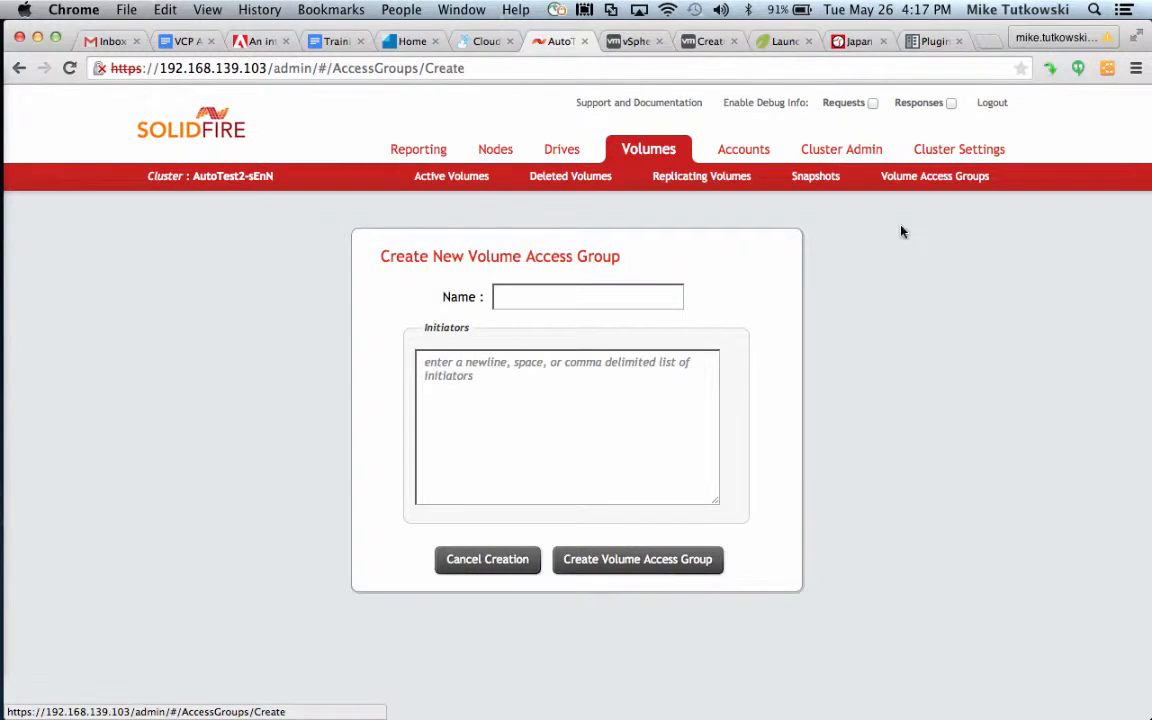
left_click(648, 296)
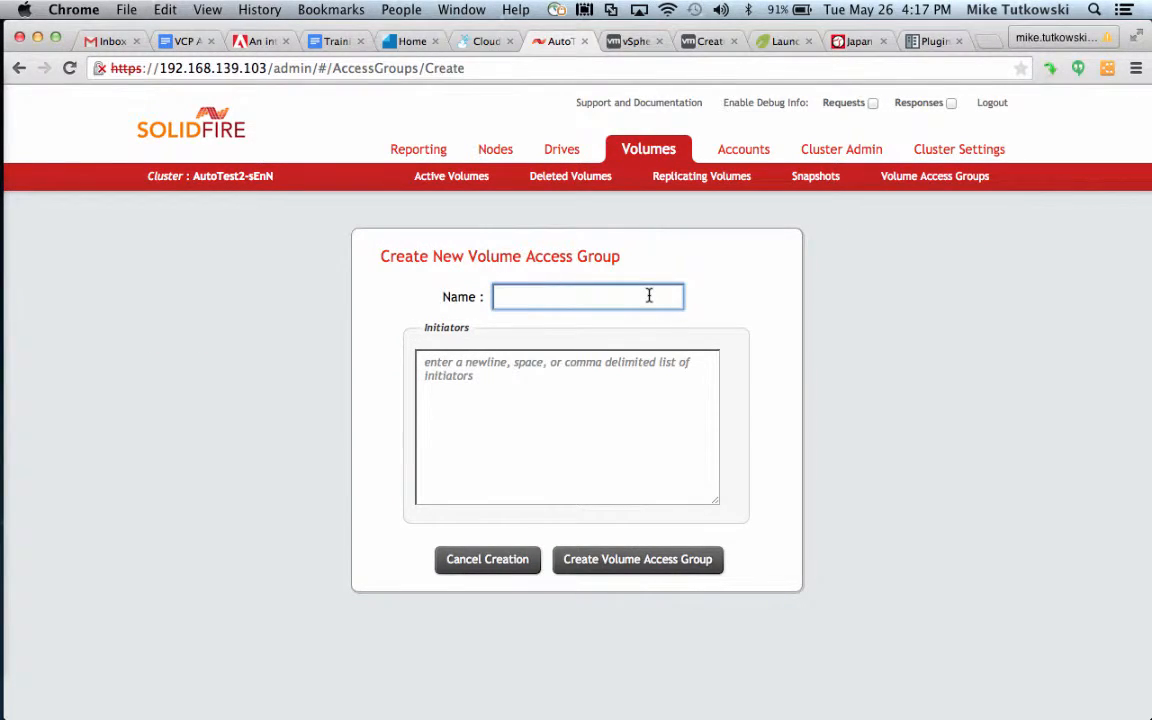
type("VAG-1")
Step: Copy the iSCSI IQN of XenServer-6.2-1 from XenCenter in the VirtualBox VM and add it to the access group's initiators in Chrome
left_click(605, 383)
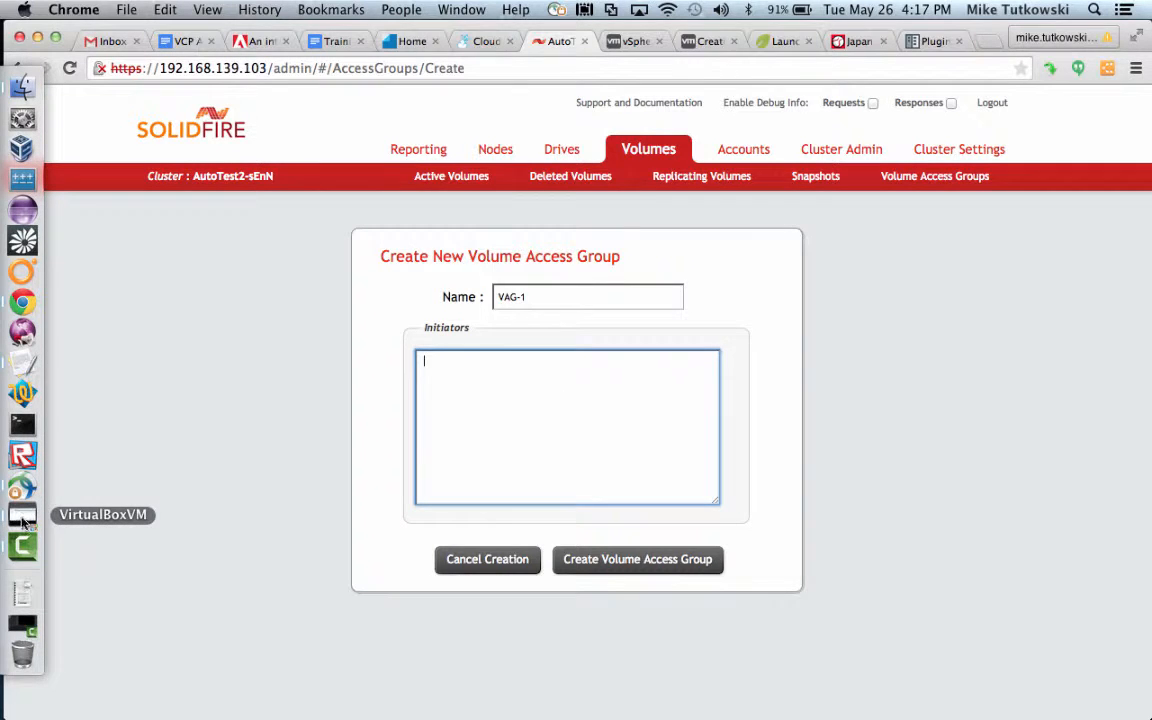
left_click(23, 516)
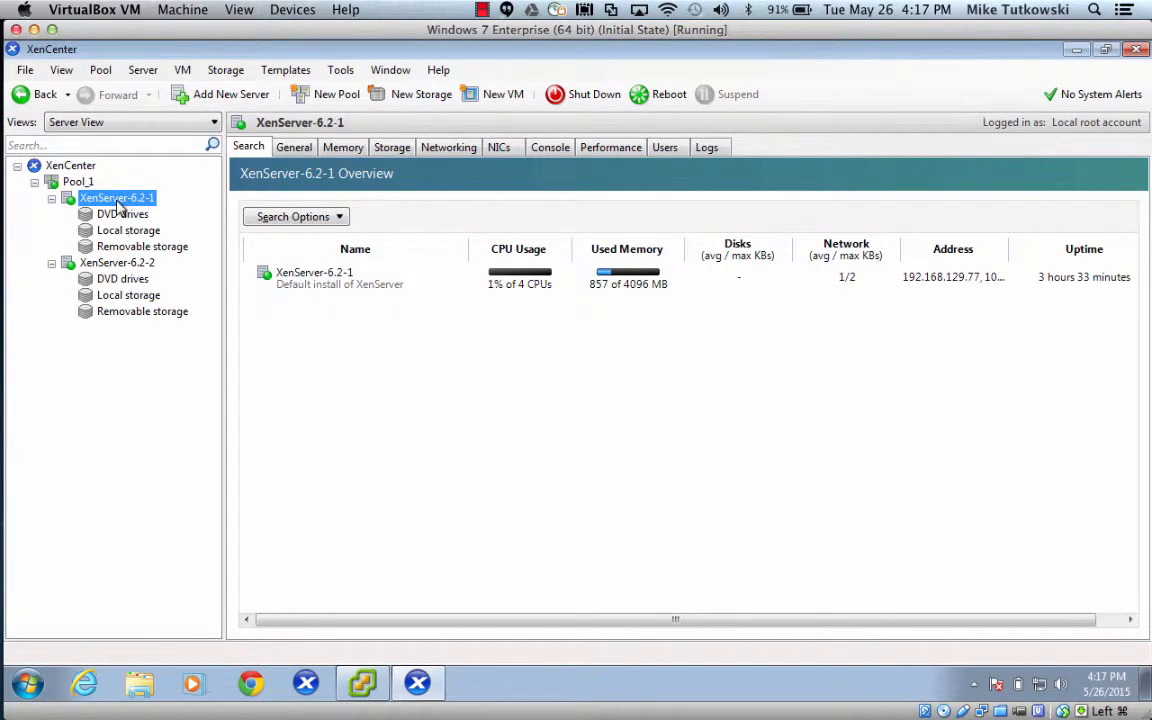
left_click(293, 150)
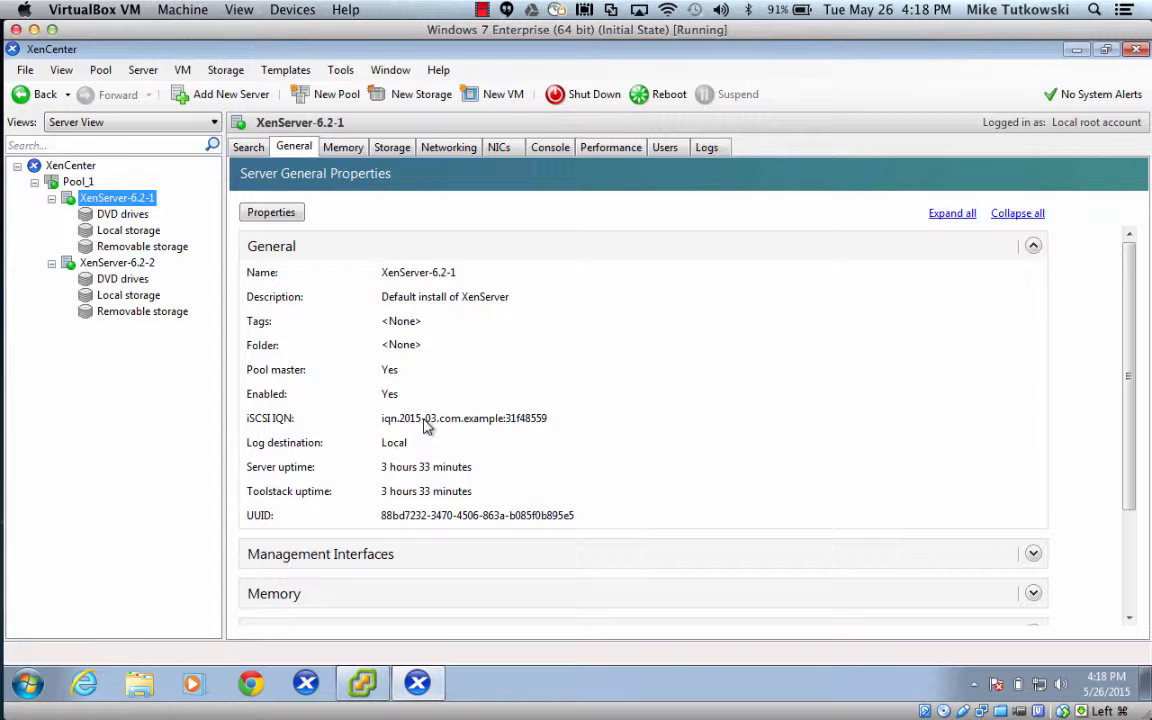
left_click(425, 425)
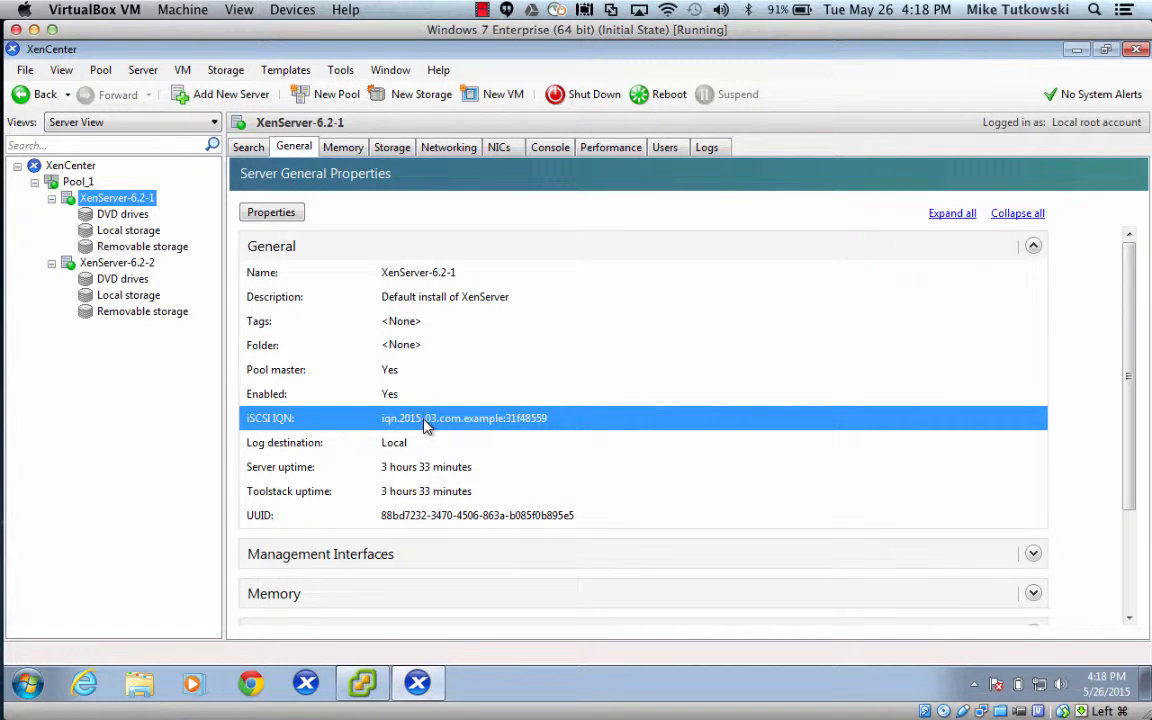
right_click(425, 425)
left_click(458, 432)
mouse_move(22, 420)
left_click(28, 310)
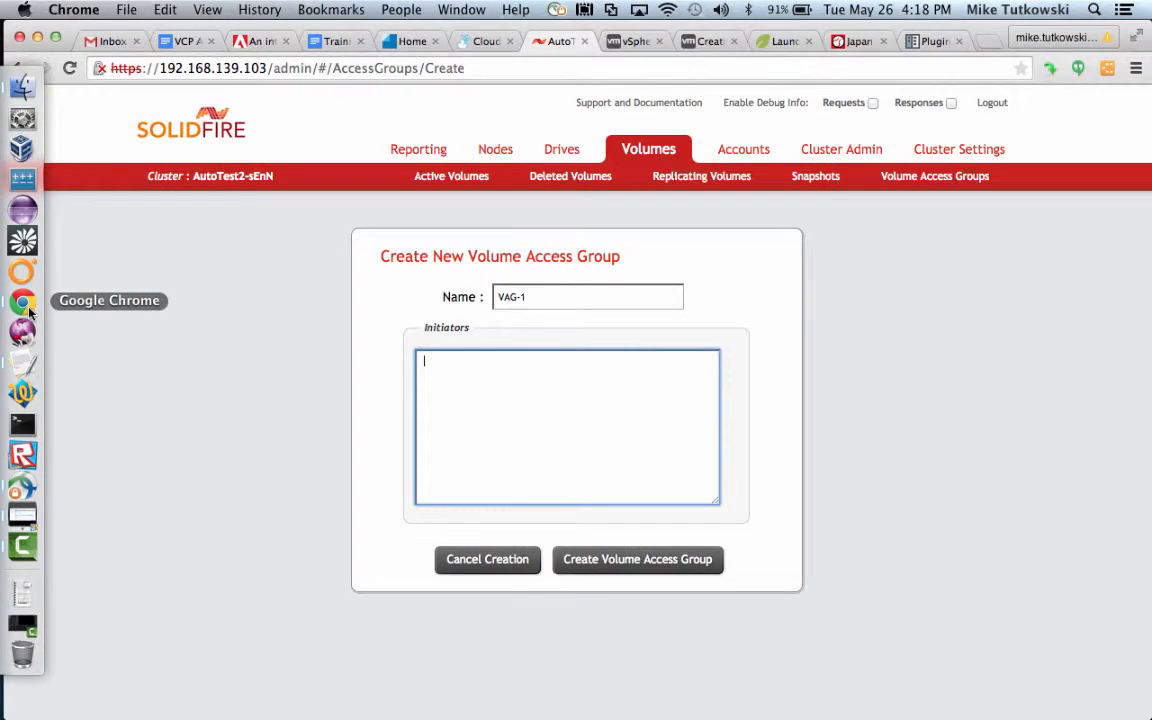
right_click(499, 434)
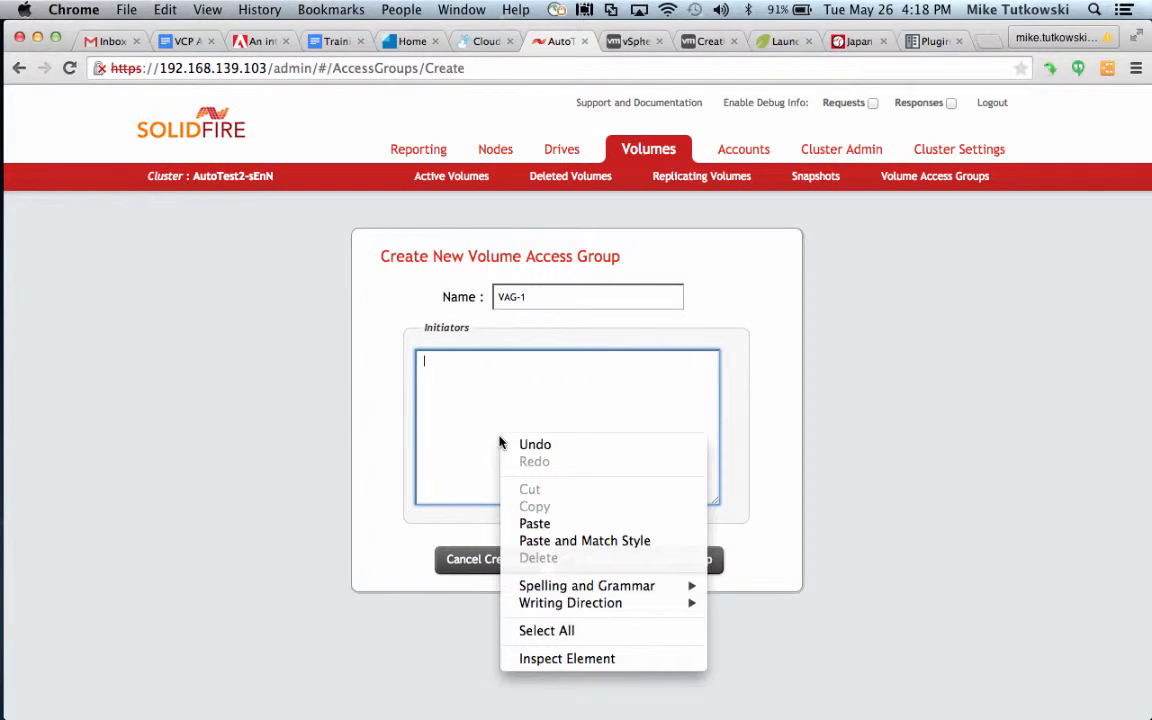
left_click(546, 525)
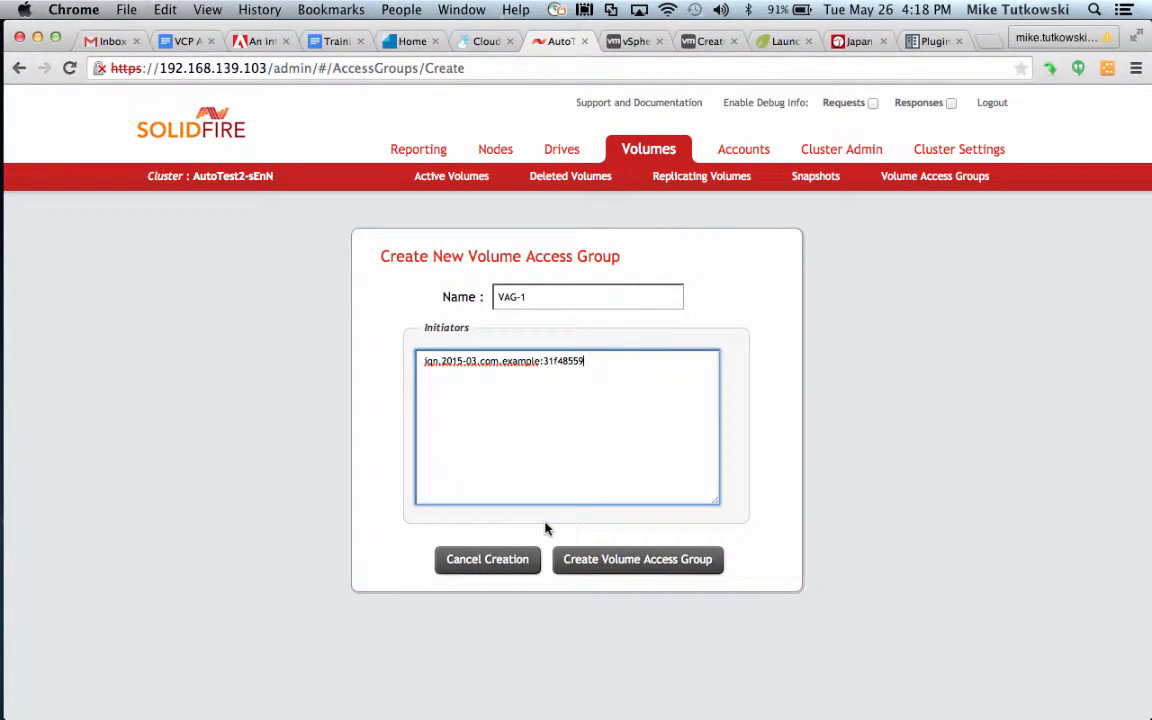
key("Return")
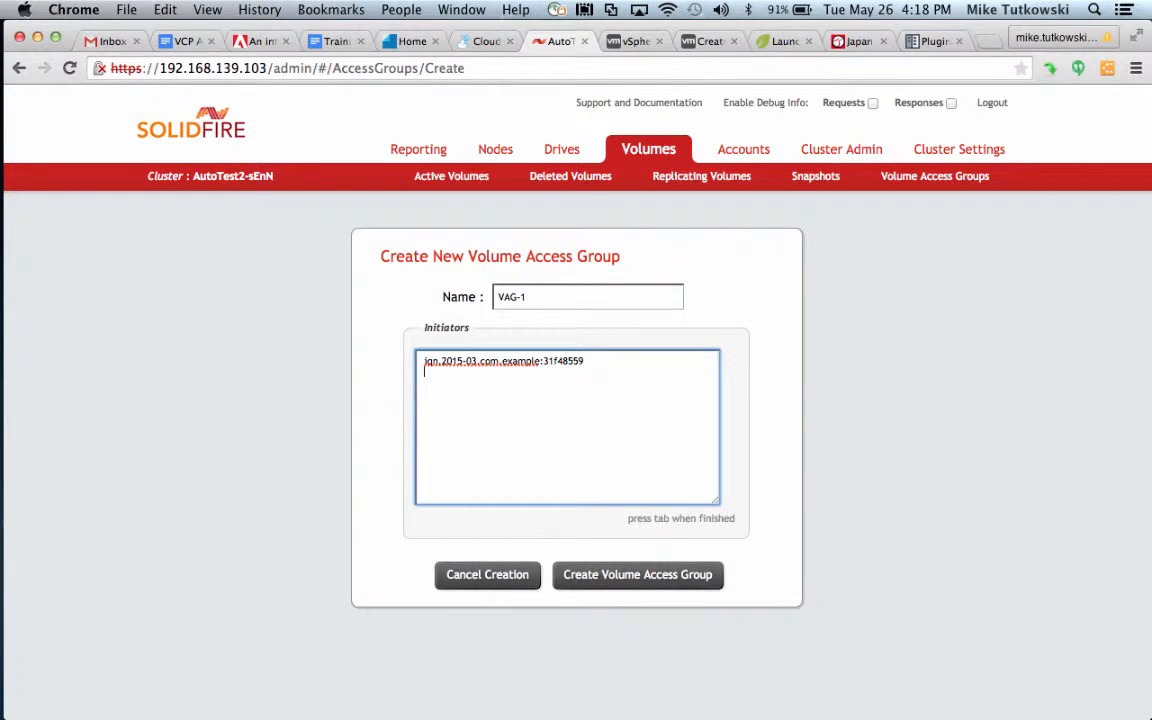
Step: Copy the iSCSI IQN of XenServer-6.2-2 from XenCenter and add it as the second initiator of VAG-1 in Chrome
mouse_move(25, 357)
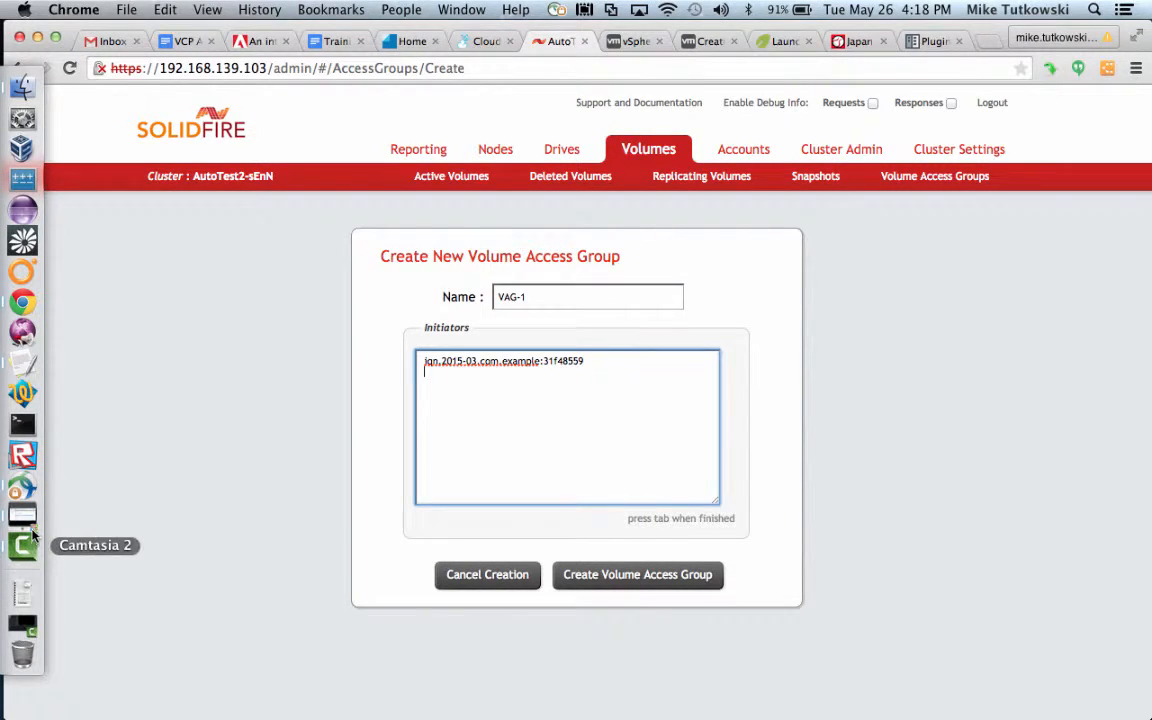
left_click(23, 458)
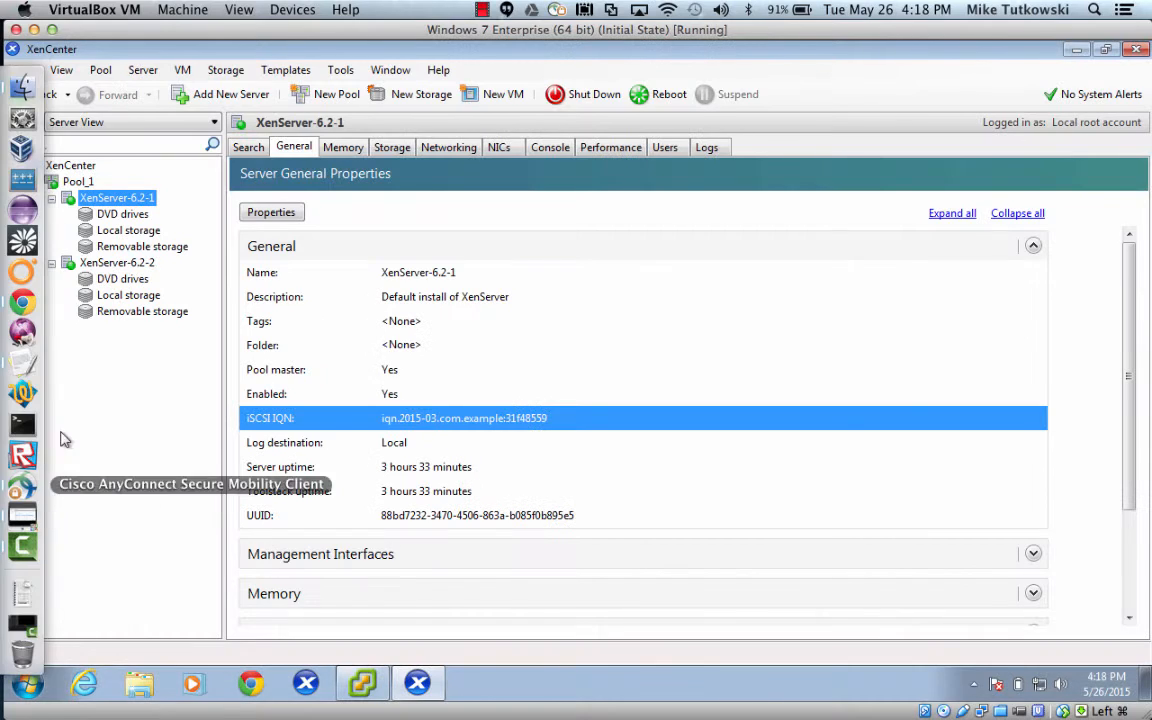
left_click(112, 262)
left_click(292, 148)
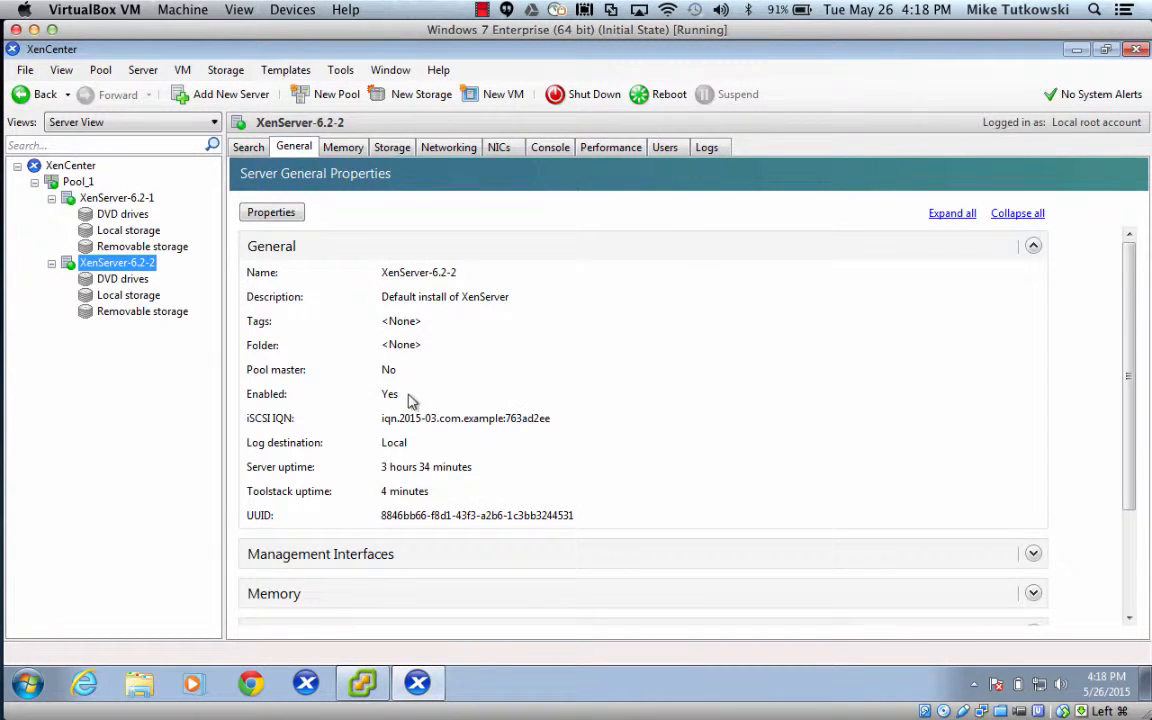
left_click(418, 425)
right_click(418, 425)
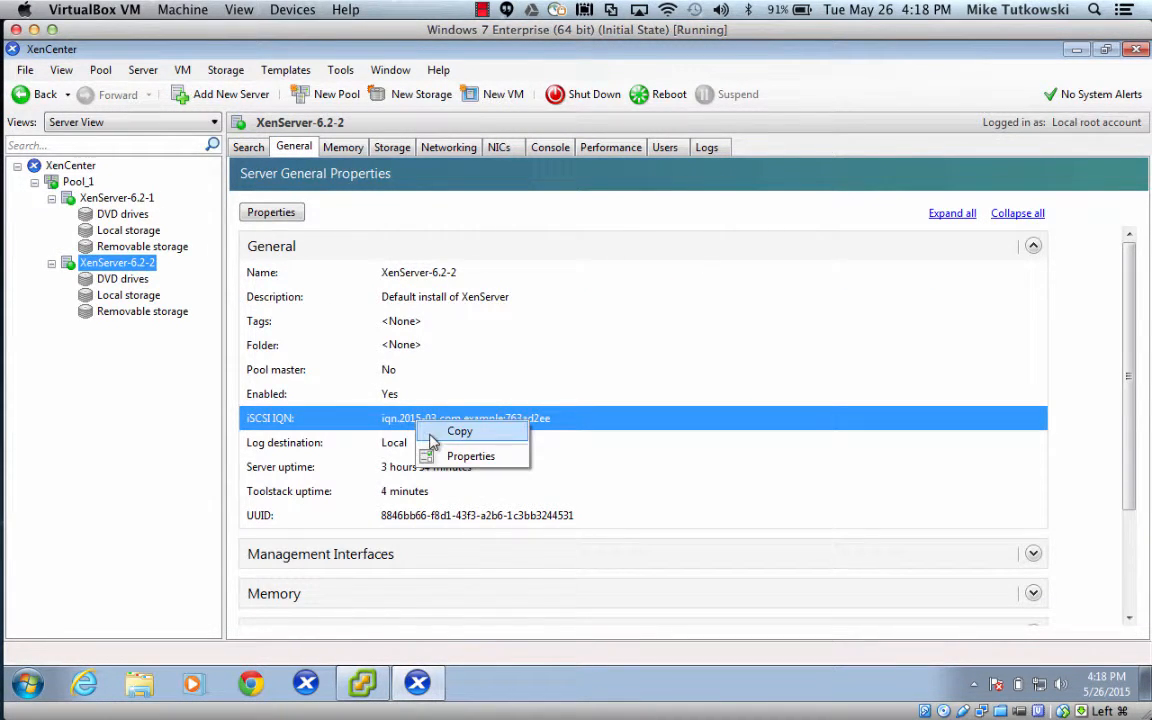
left_click(435, 430)
mouse_move(12, 386)
left_click(22, 301)
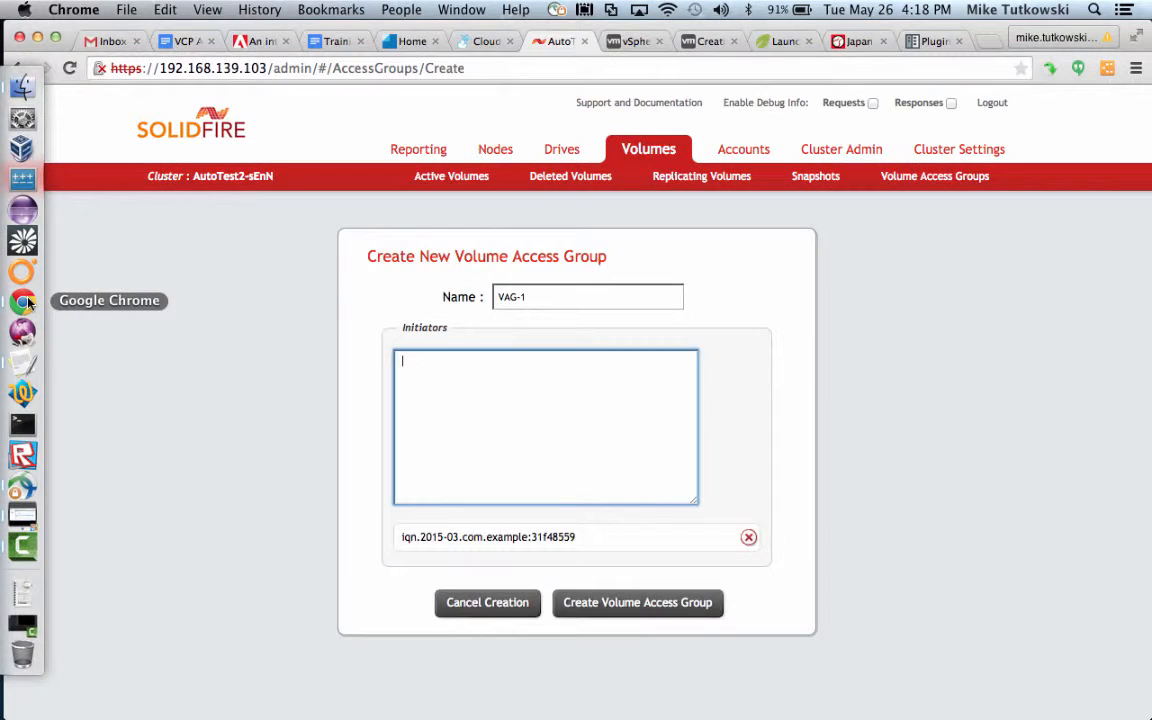
right_click(448, 376)
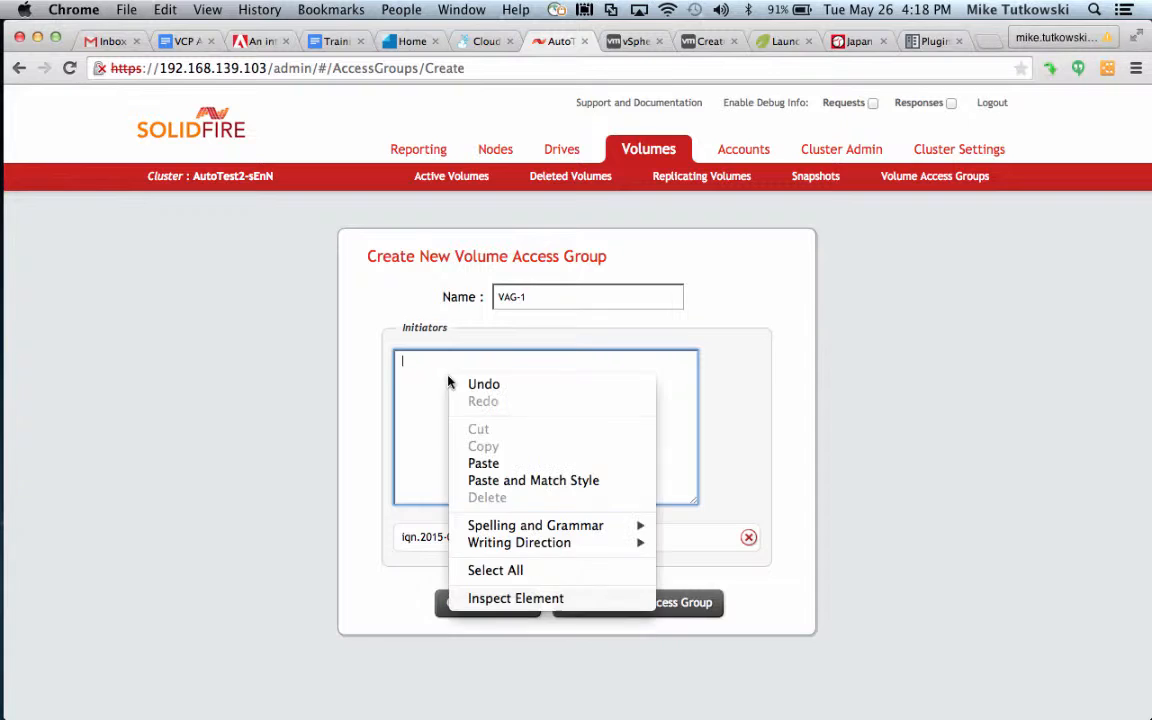
left_click(497, 463)
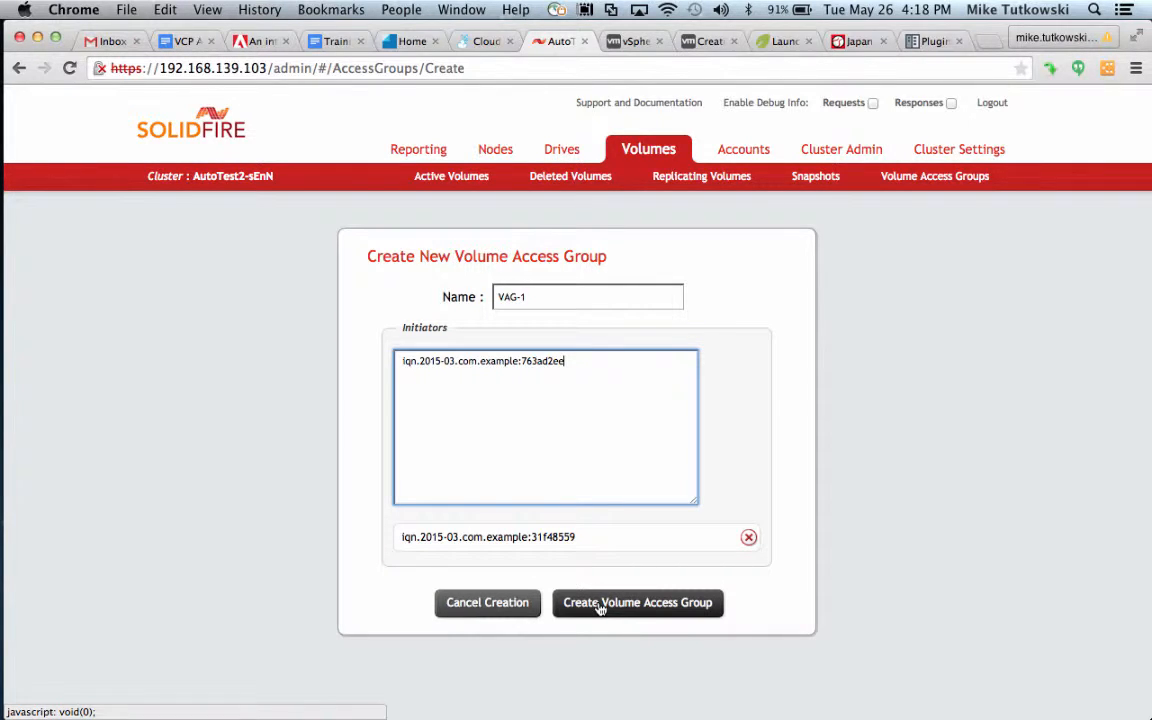
key("Return")
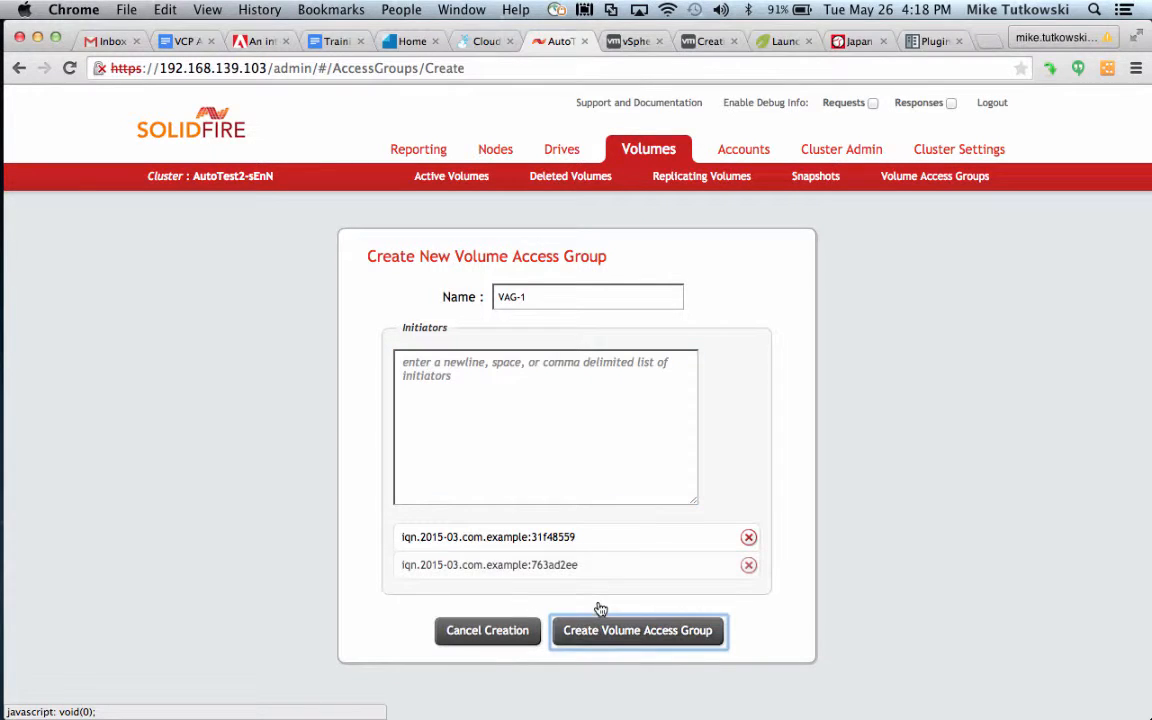
Step: Create the VAG-1 volume access group, check it in the access group list, and return to the active volumes
left_click(602, 630)
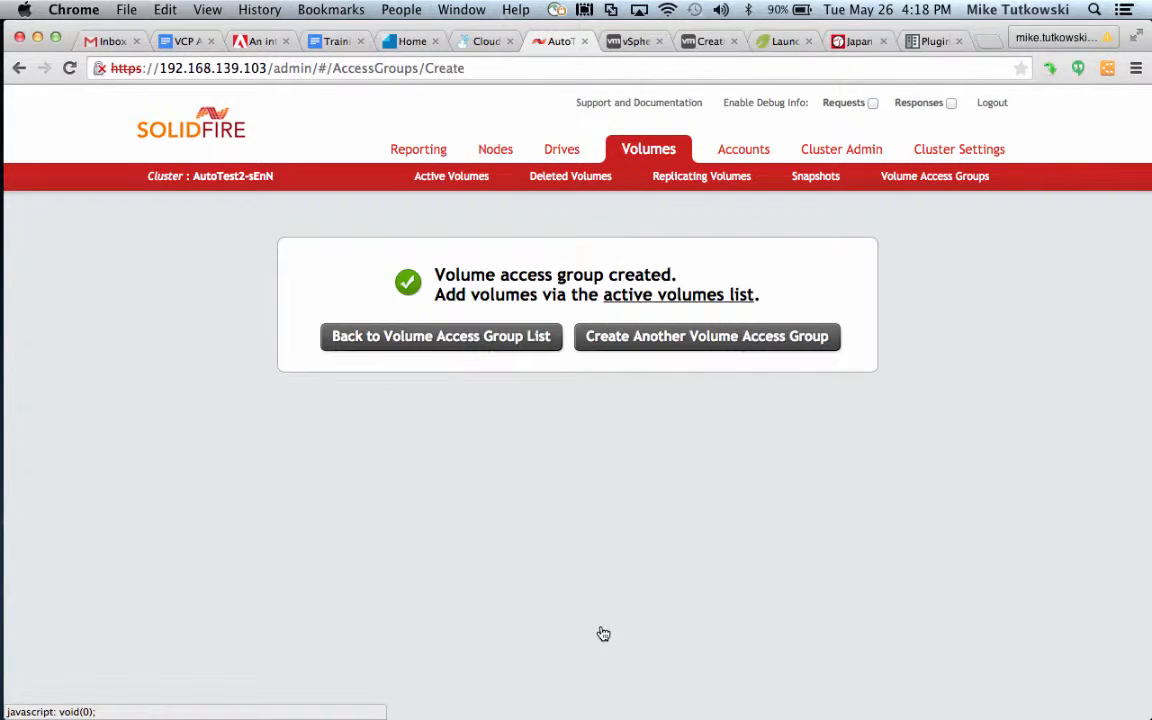
left_click(928, 180)
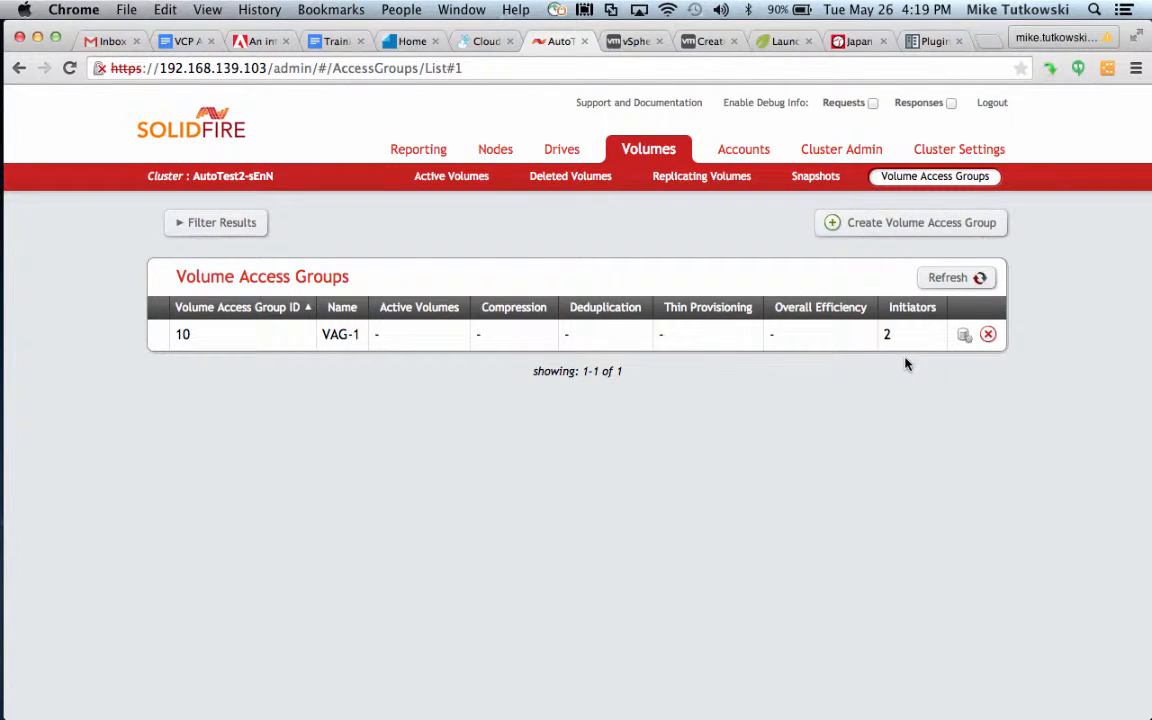
left_click(452, 177)
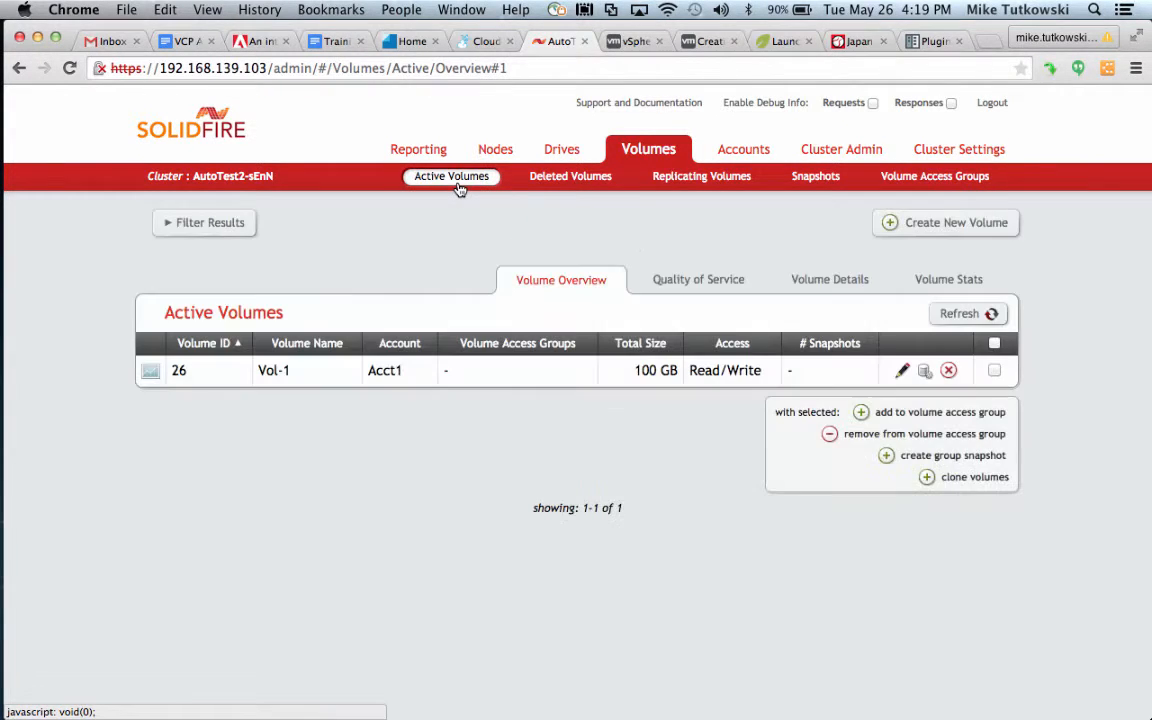
Step: Add the volume Vol-1 to the volume access group VAG-1 and check its account and access group in the volume list
left_click(994, 371)
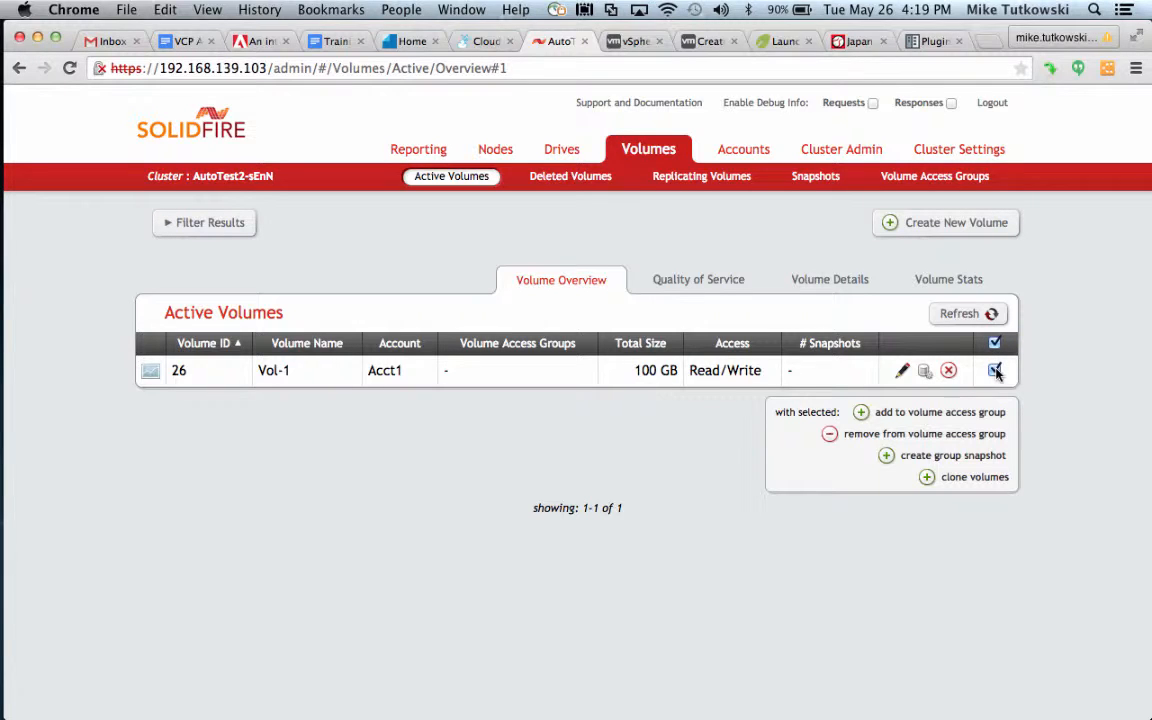
left_click(886, 422)
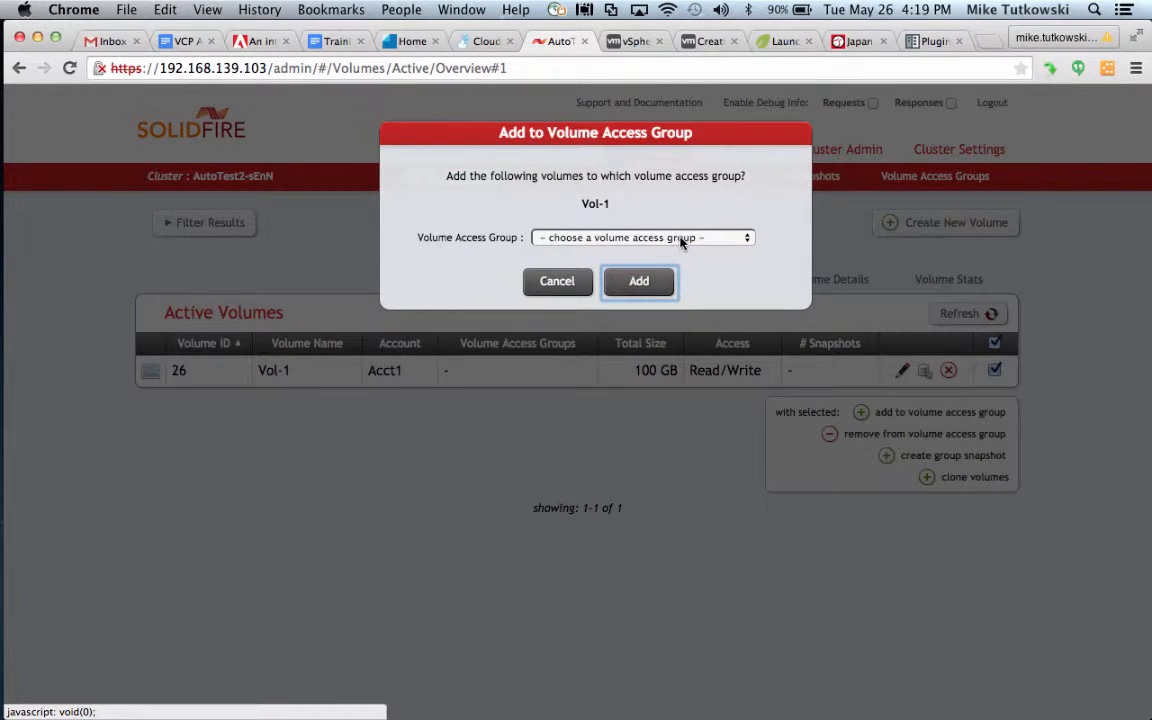
left_click(681, 240)
left_click(681, 251)
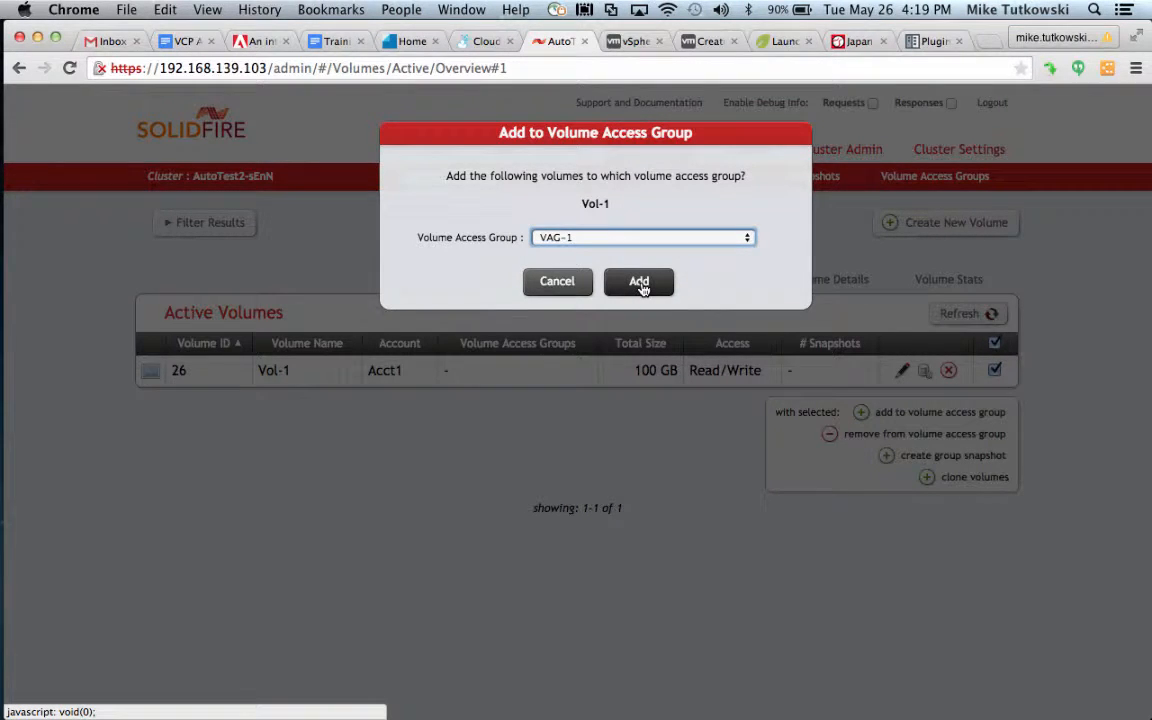
left_click(639, 283)
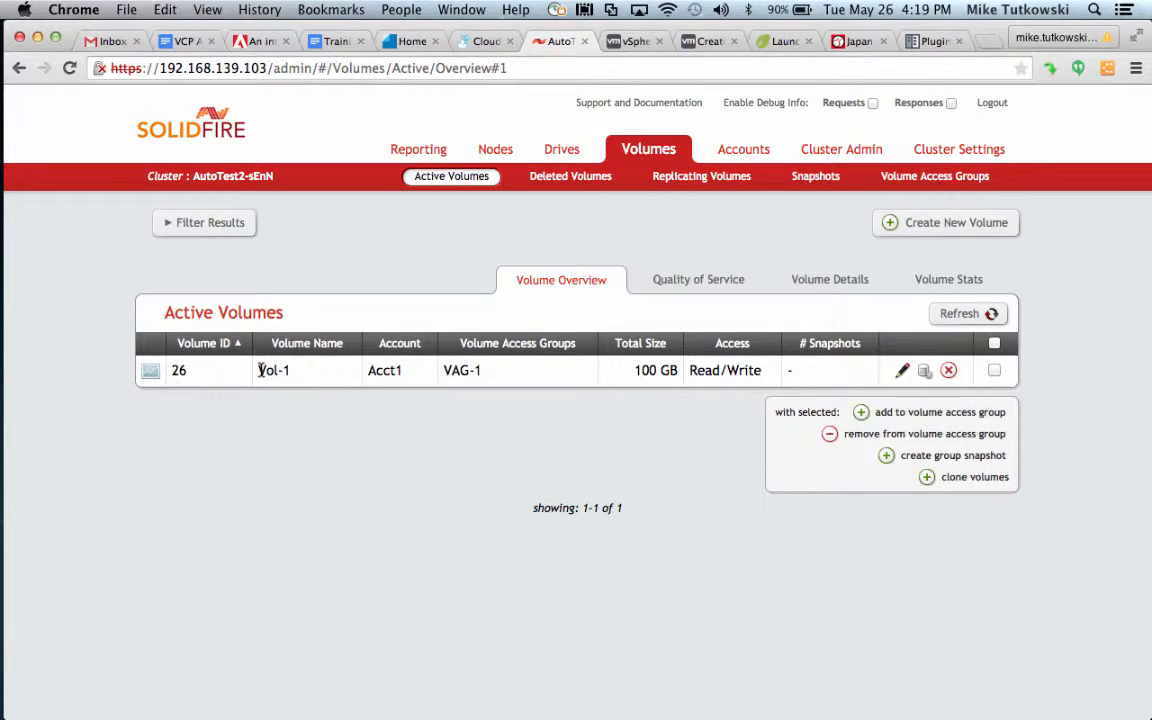
left_click_drag(259, 370, 289, 371)
left_click_drag(369, 371, 481, 371)
left_click(468, 443)
Step: Switch to XenCenter in the VirtualBox VM and start a new Software iSCSI storage repository named SR-1
mouse_move(5, 442)
left_click(24, 516)
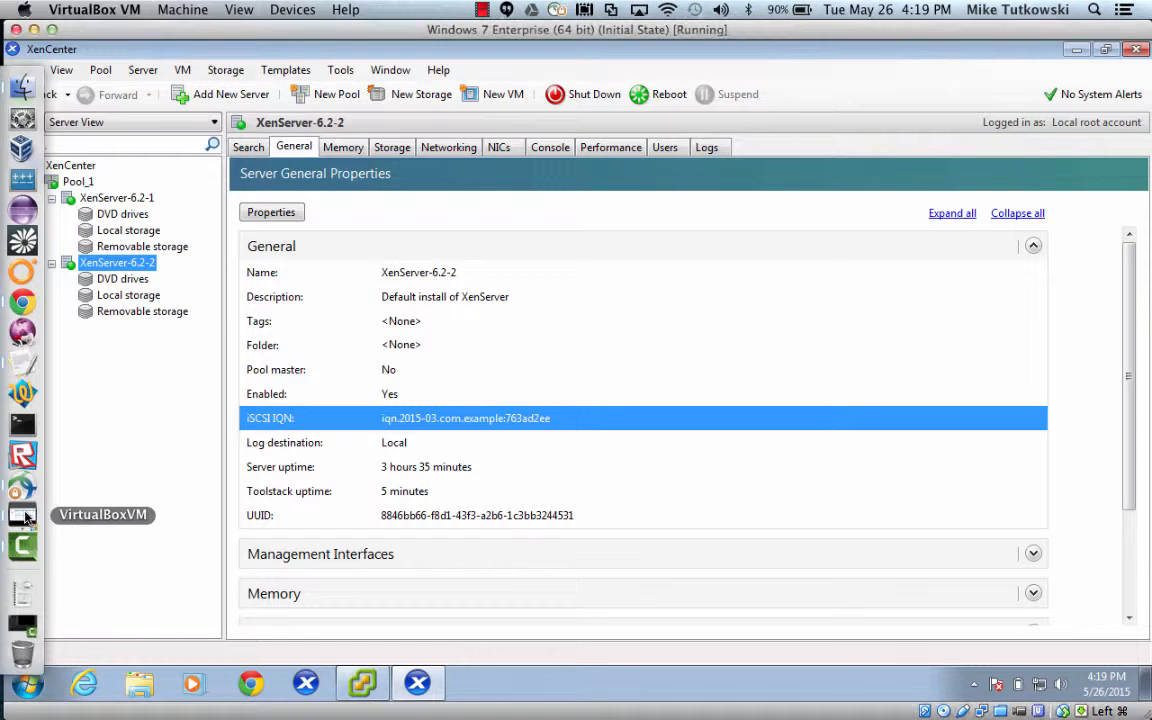
left_click(414, 100)
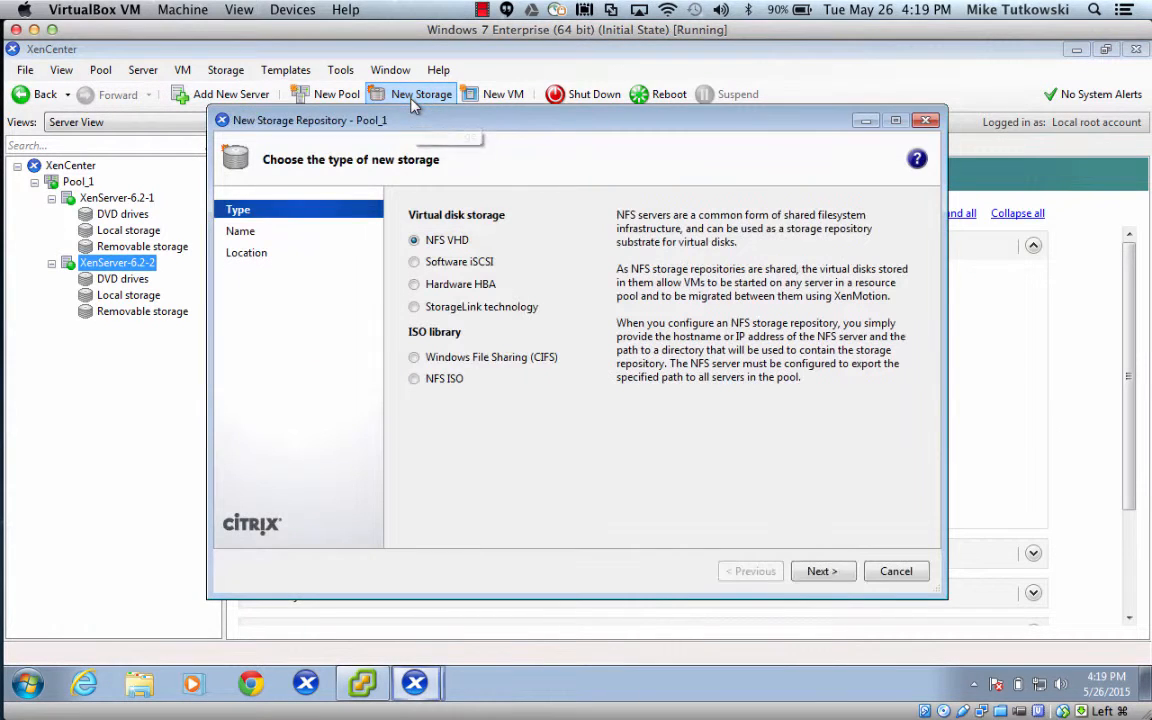
left_click(449, 263)
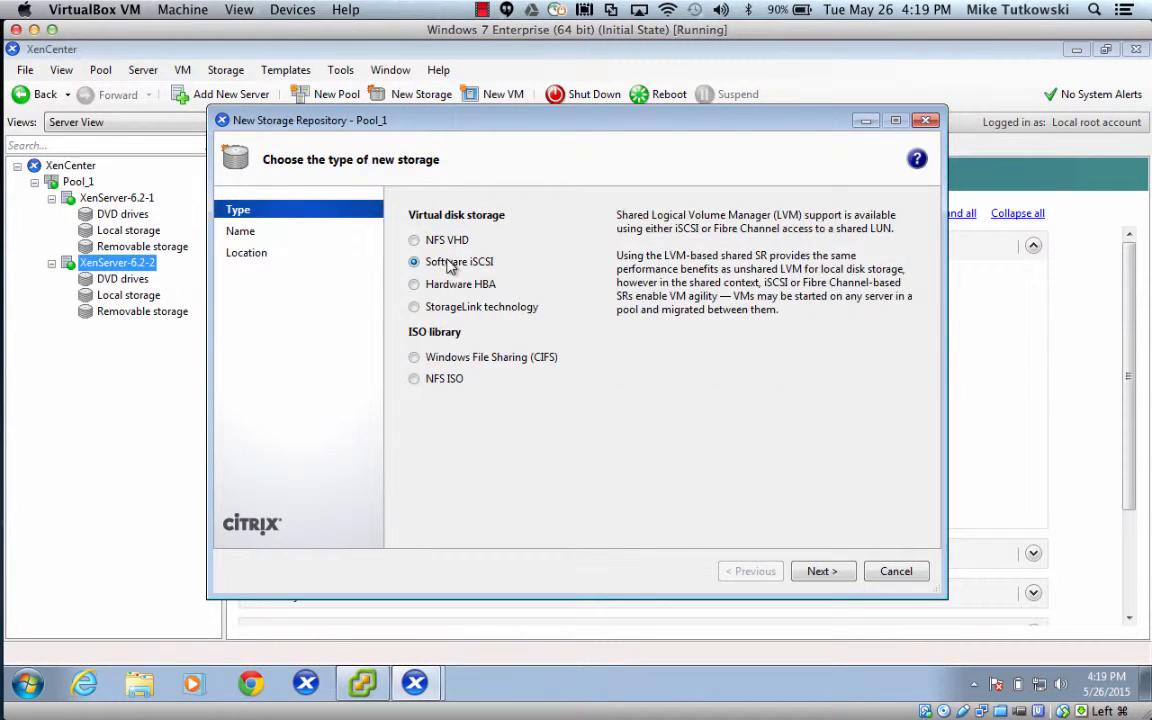
left_click(818, 573)
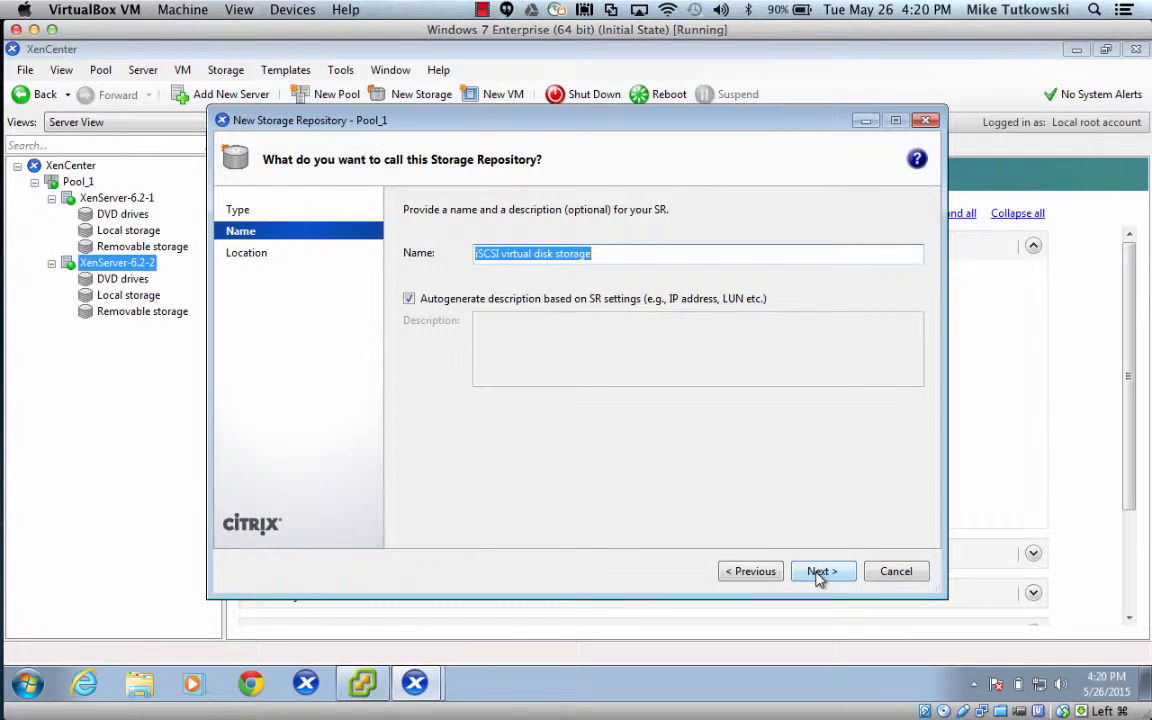
type("SR")
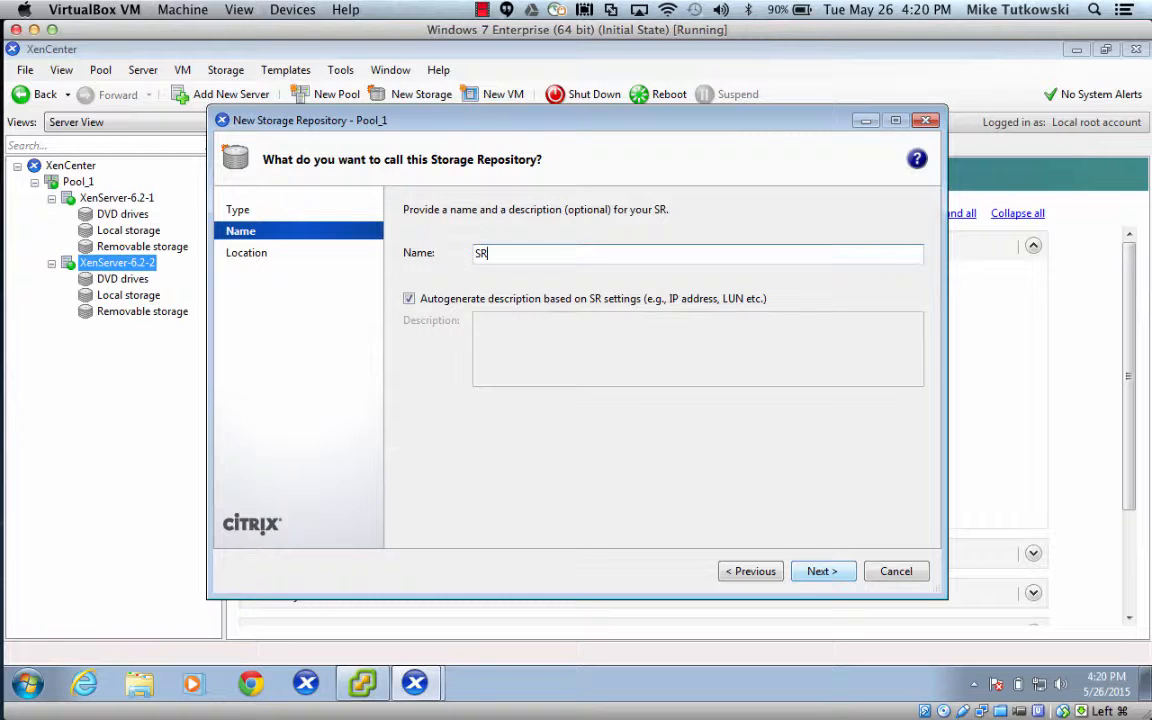
type("-1")
Step: Check the SR Name-Label in CloudStack in Chrome, rename the new repository to SR_1 in XenCenter and proceed to its location settings
mouse_move(1, 640)
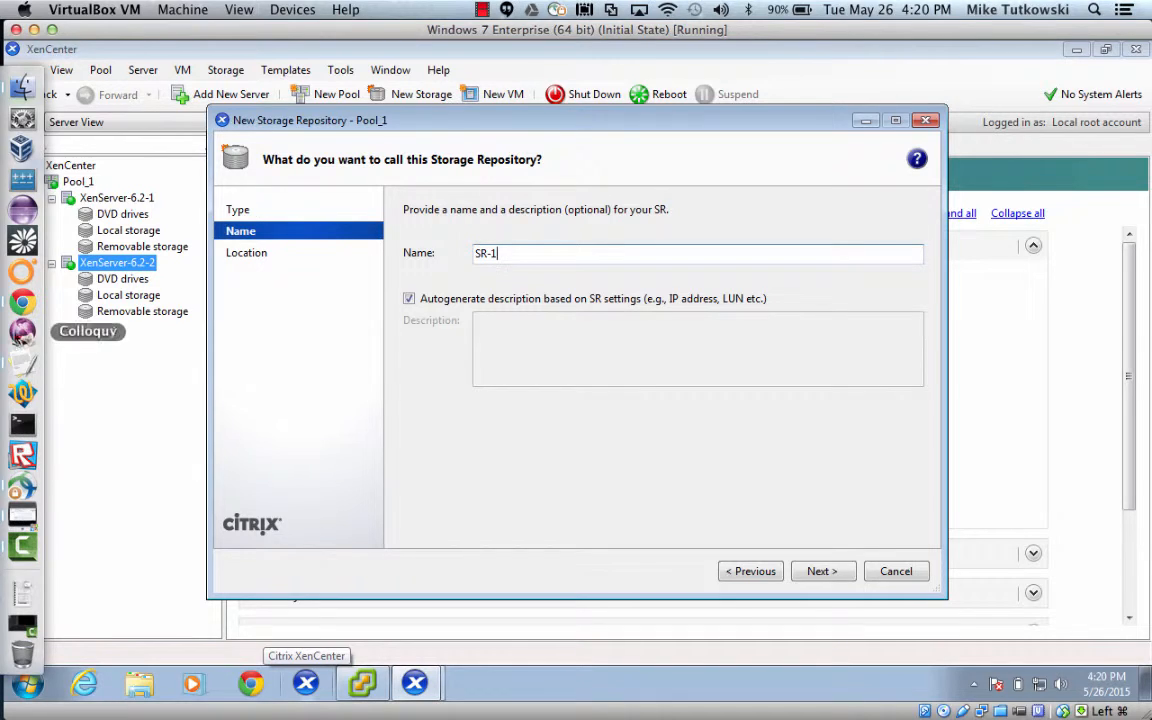
left_click(22, 301)
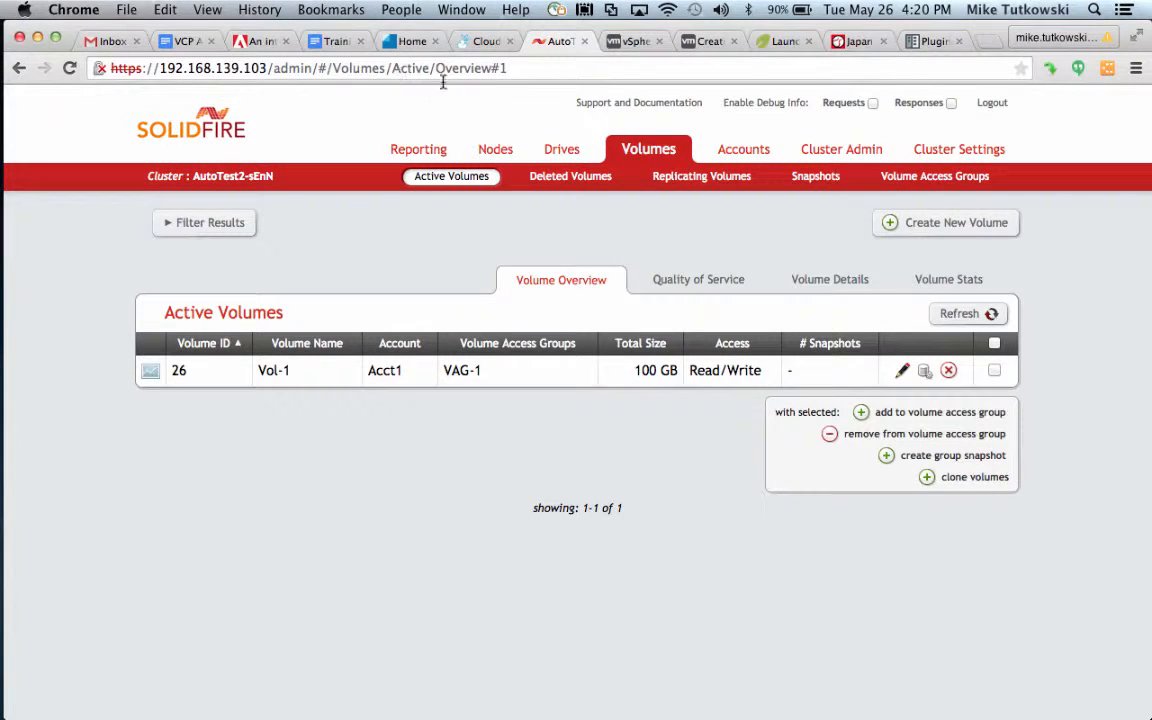
left_click(484, 42)
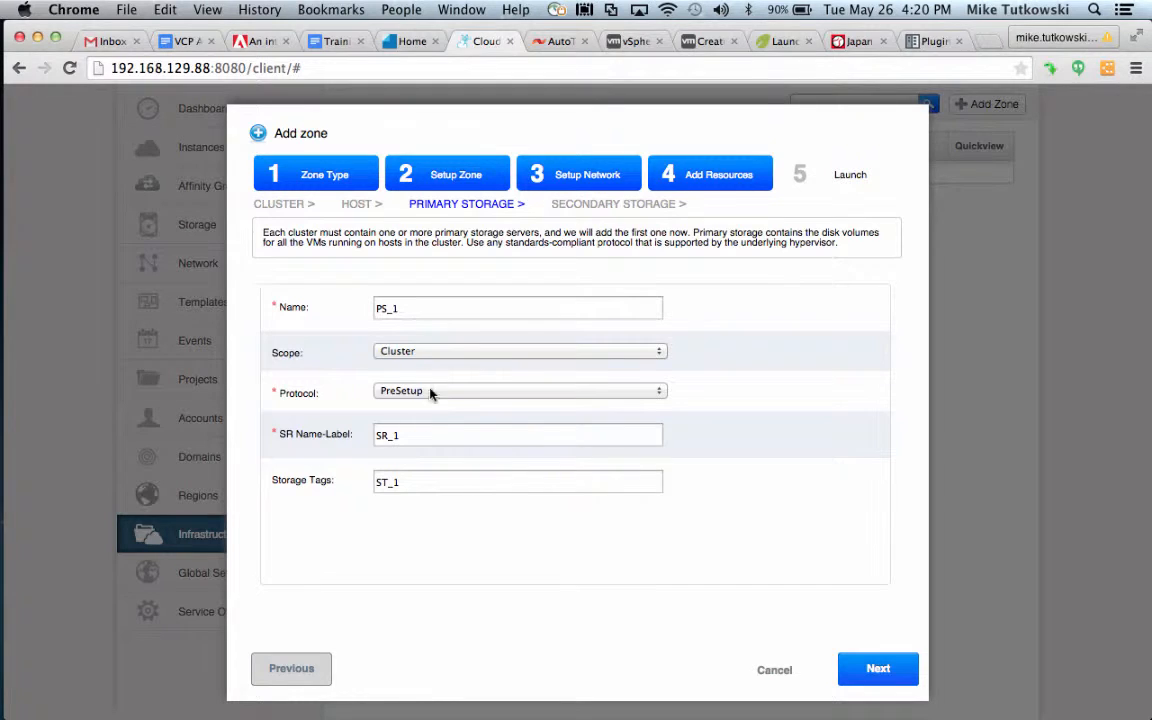
left_click(420, 433)
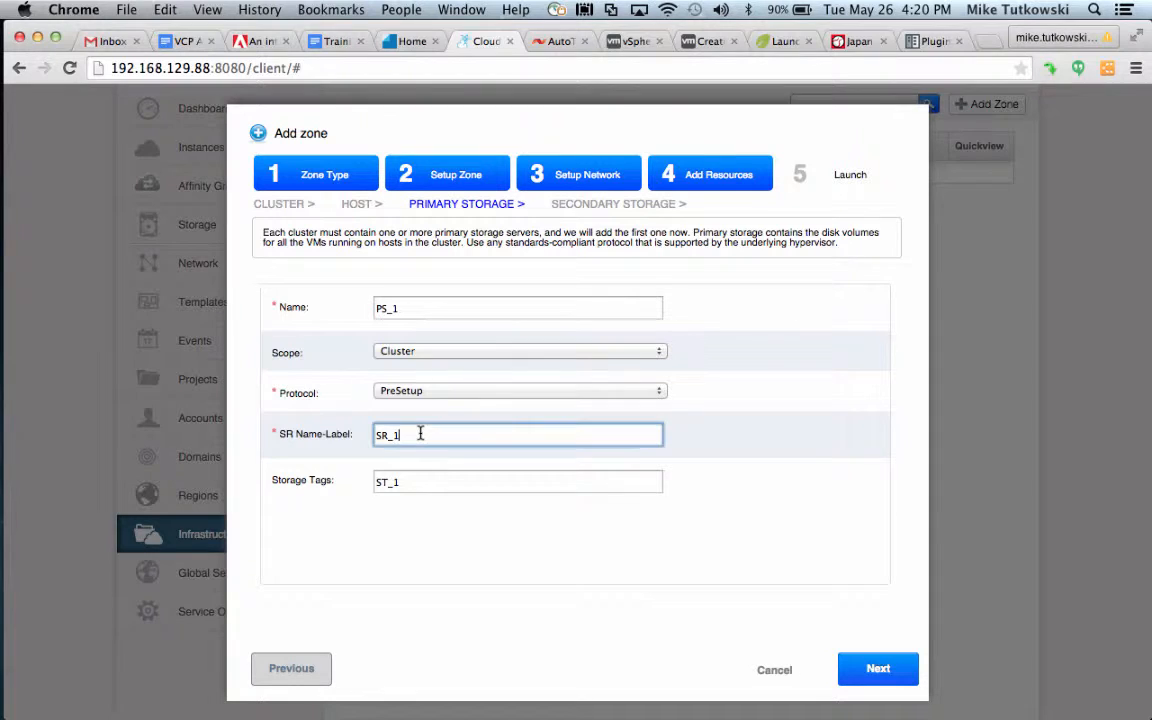
left_click(22, 516)
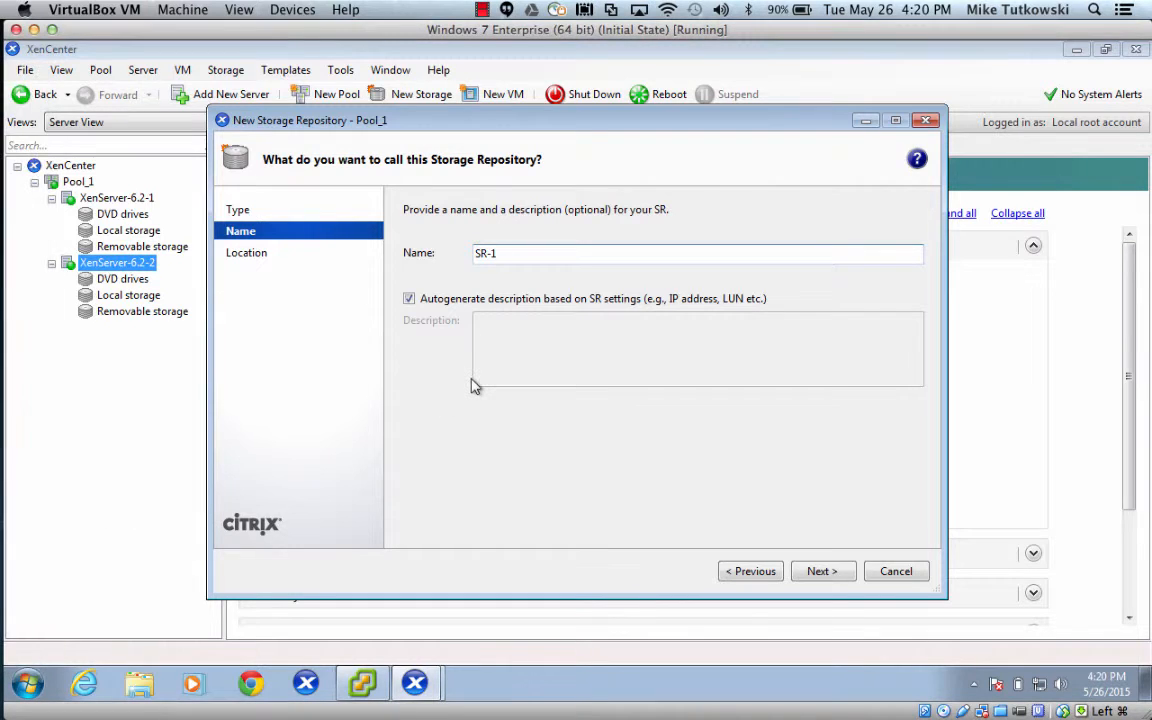
key("BackSpace")
key("BackSpace")
type("_1")
left_click(818, 571)
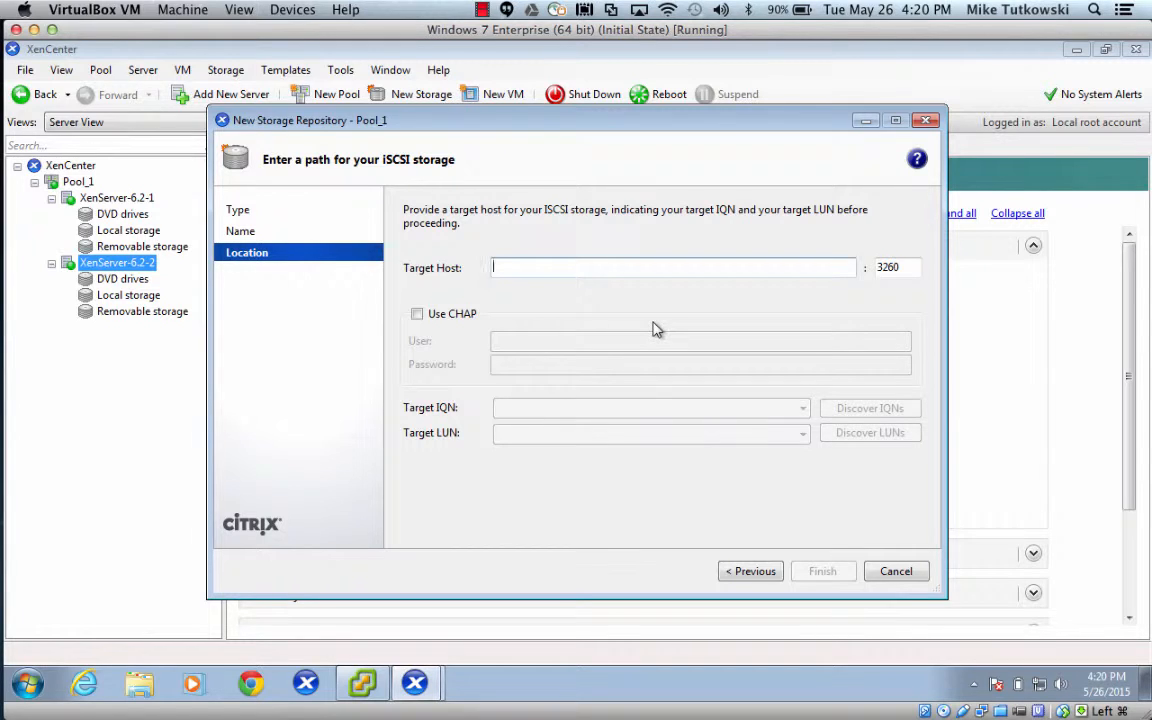
Step: Copy the storage virtual IP 10.10.8.118 from the SolidFire cluster settings in Chrome and enter it as the repository's target host in XenCenter
mouse_move(10, 472)
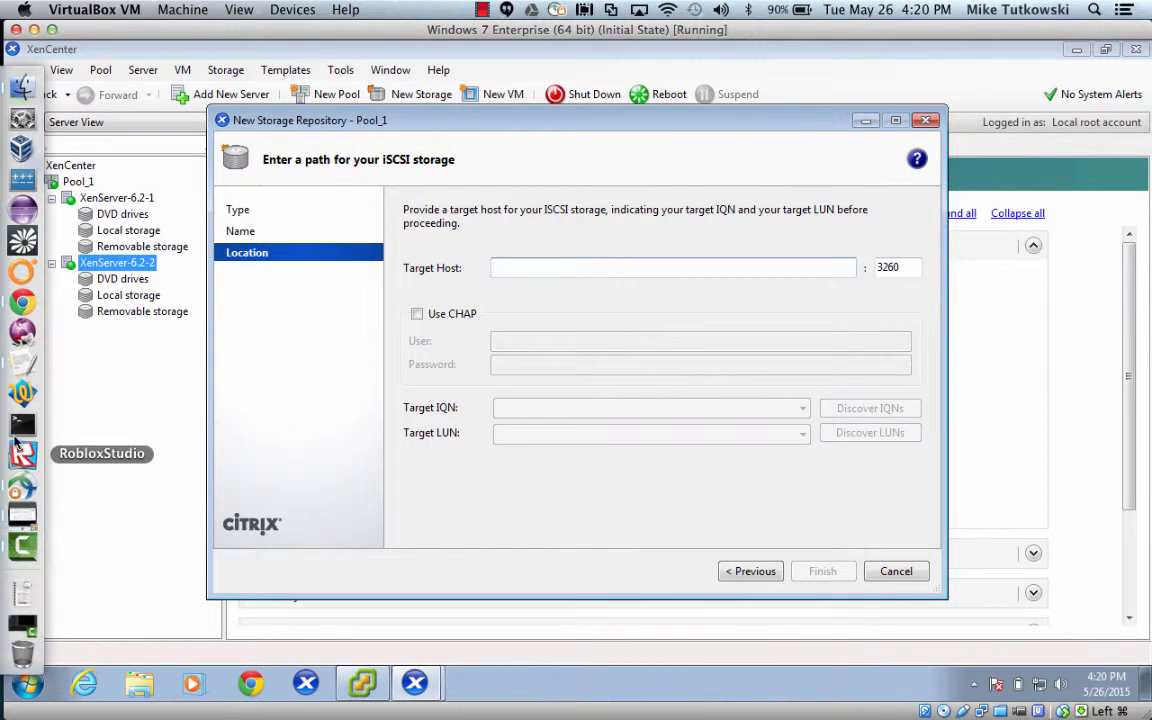
left_click(21, 316)
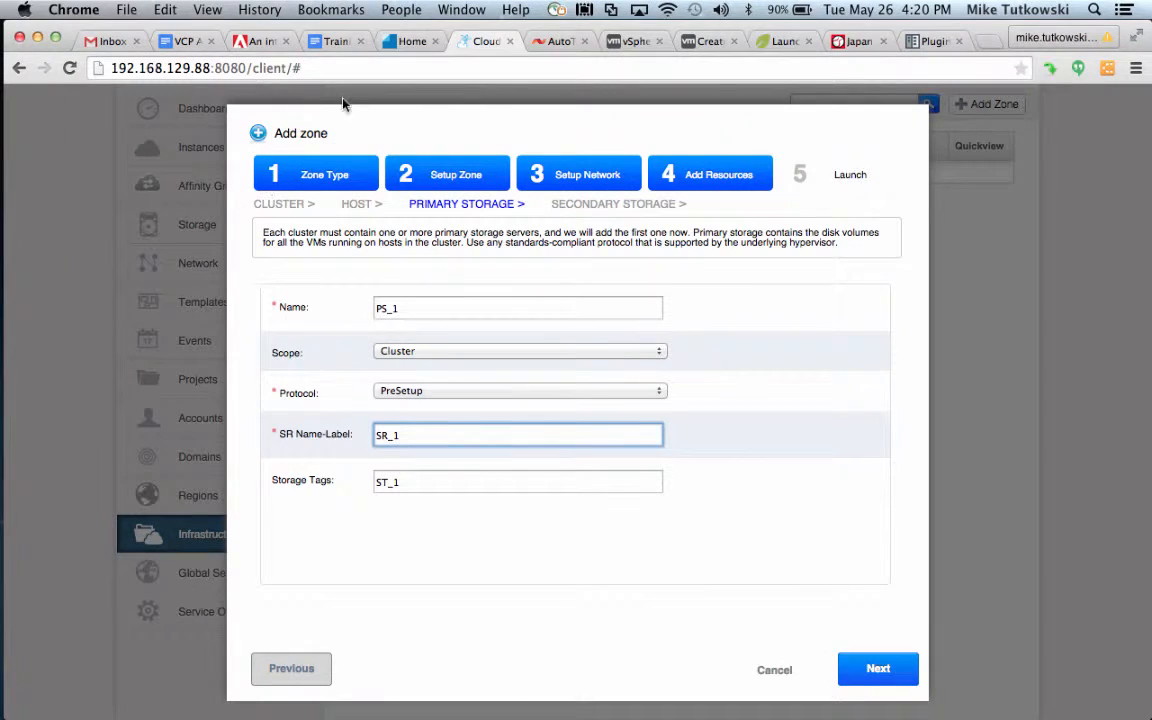
left_click(548, 46)
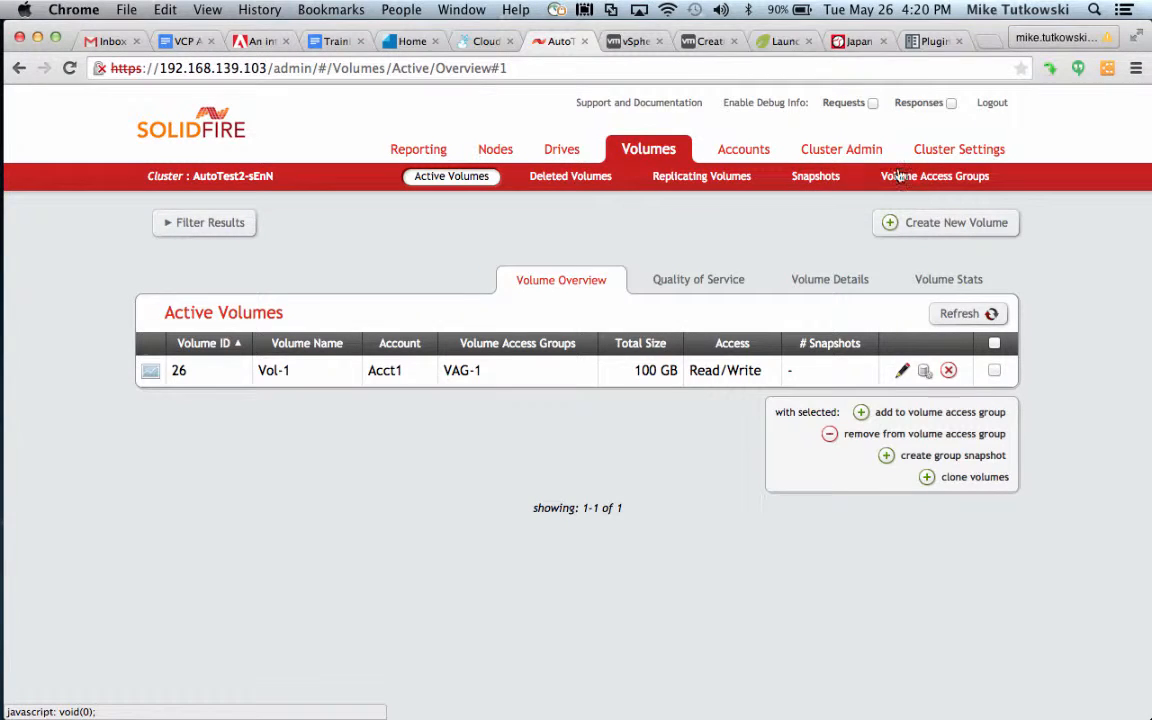
left_click(955, 152)
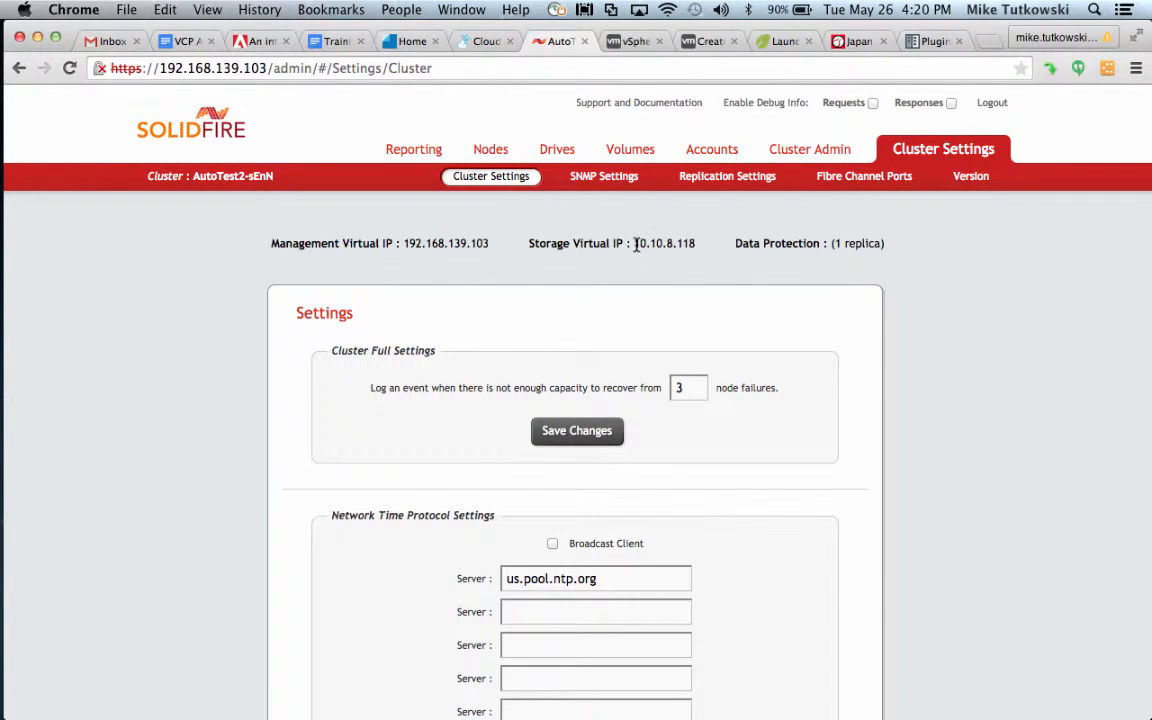
left_click_drag(634, 244, 694, 245)
right_click(690, 248)
left_click(718, 253)
left_click(624, 226)
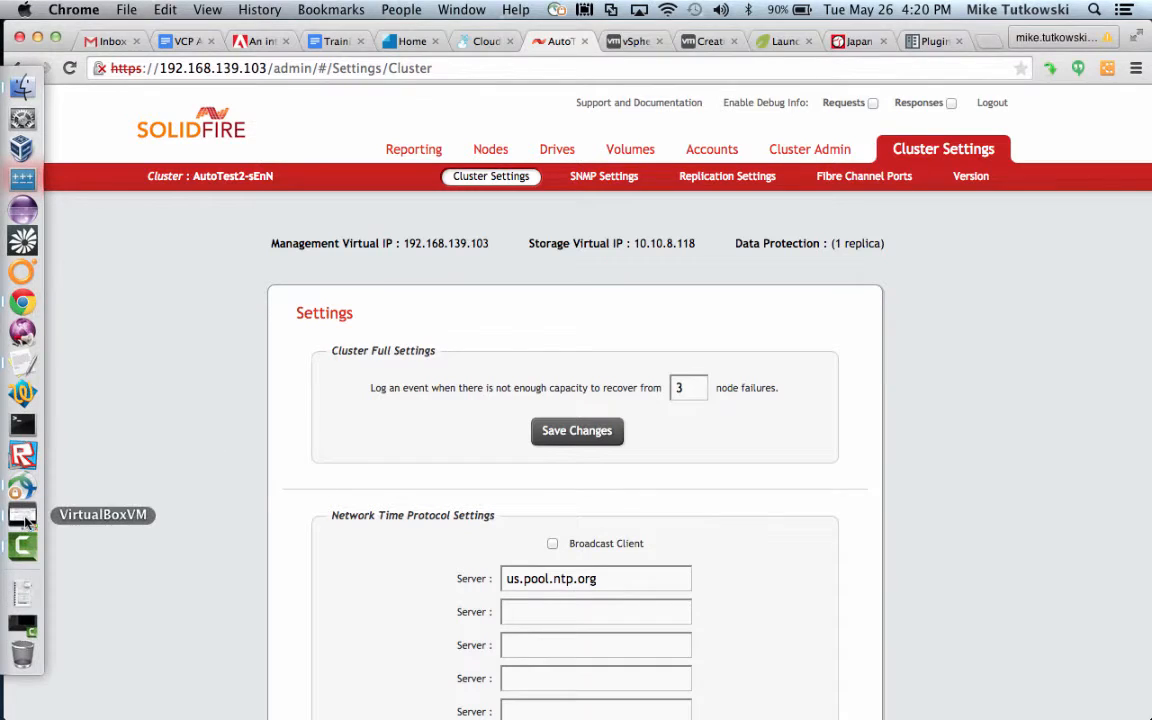
left_click(20, 463)
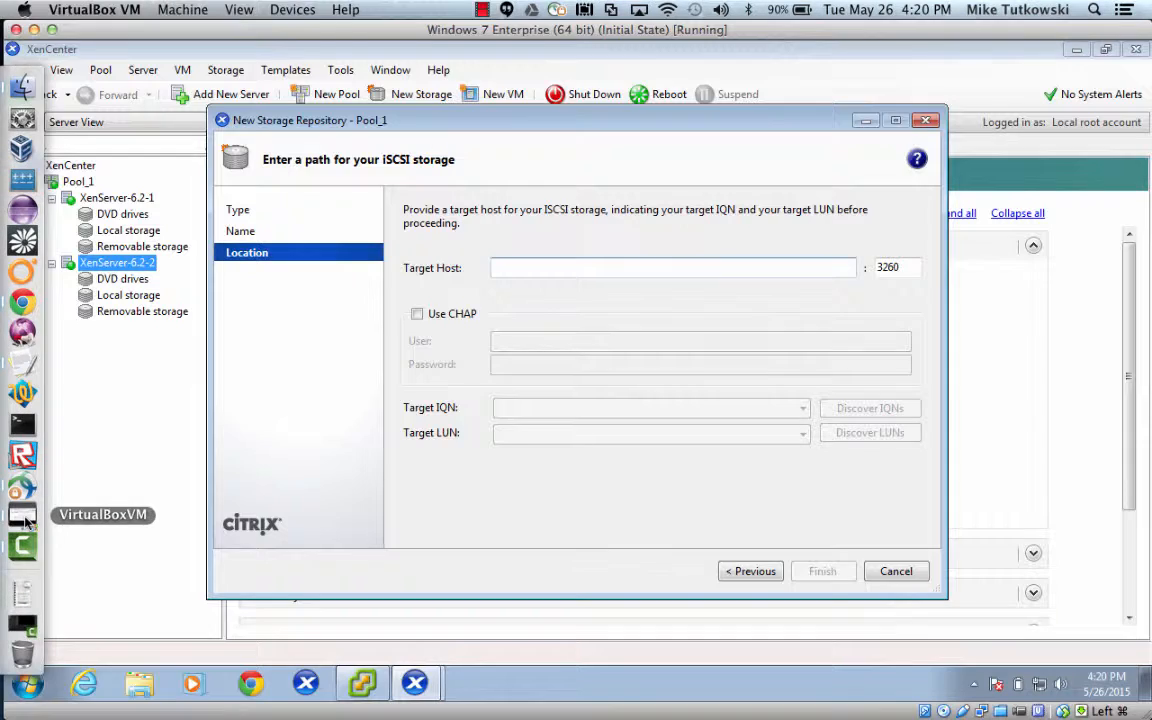
right_click(522, 271)
left_click(566, 351)
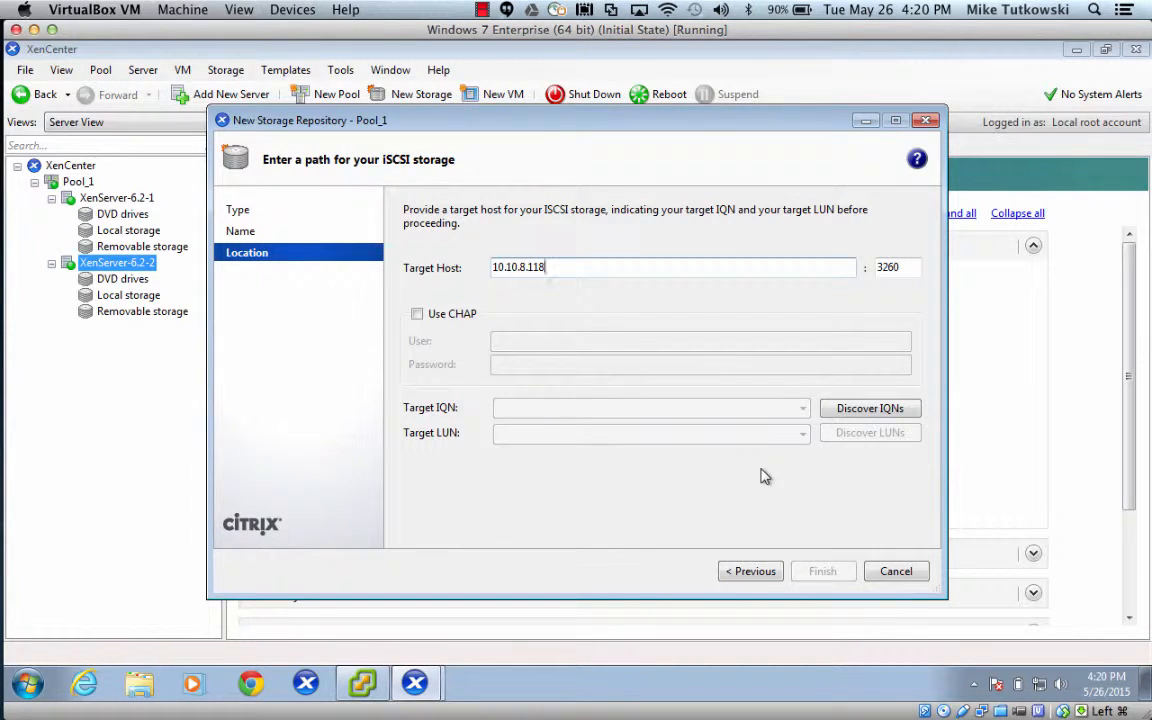
Step: Discover the target IQN and LUN for the repository and create it, agreeing to format the disk
left_click(856, 410)
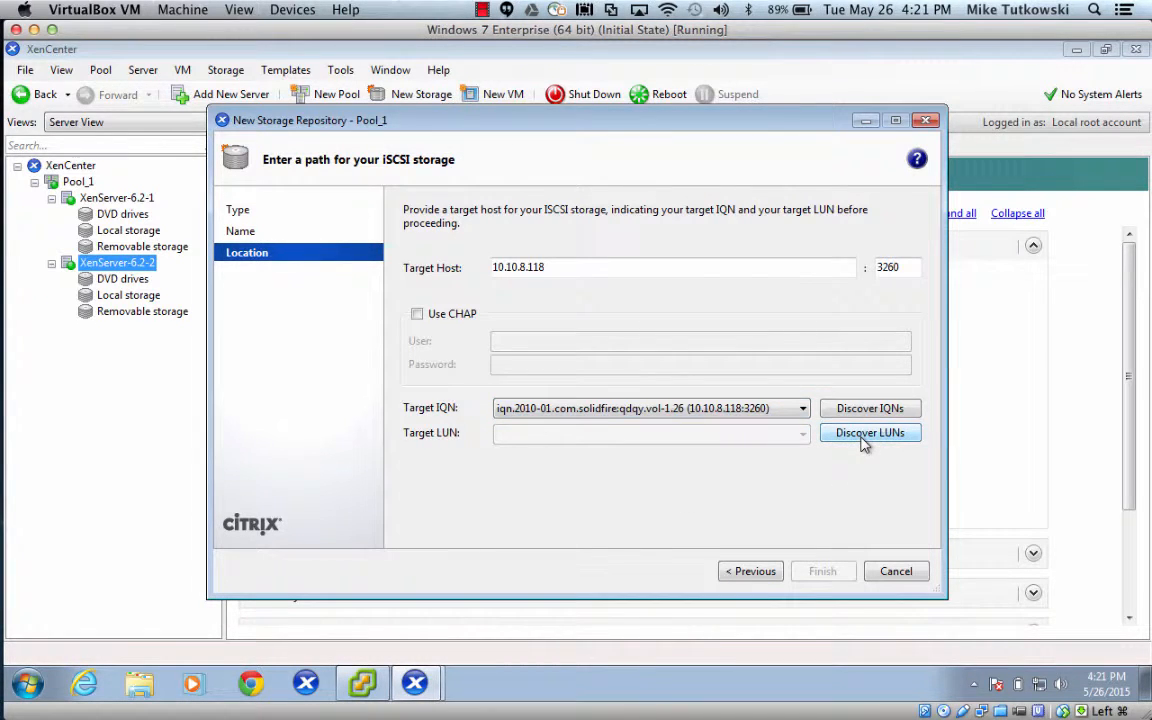
left_click(864, 440)
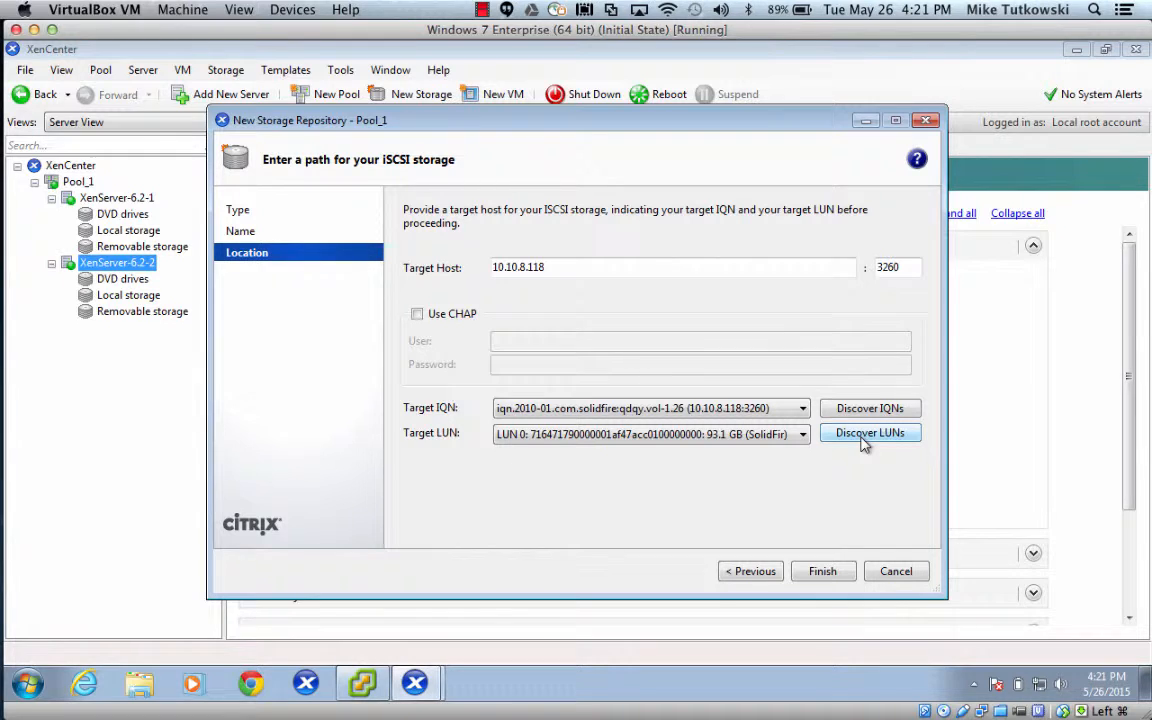
left_click(822, 578)
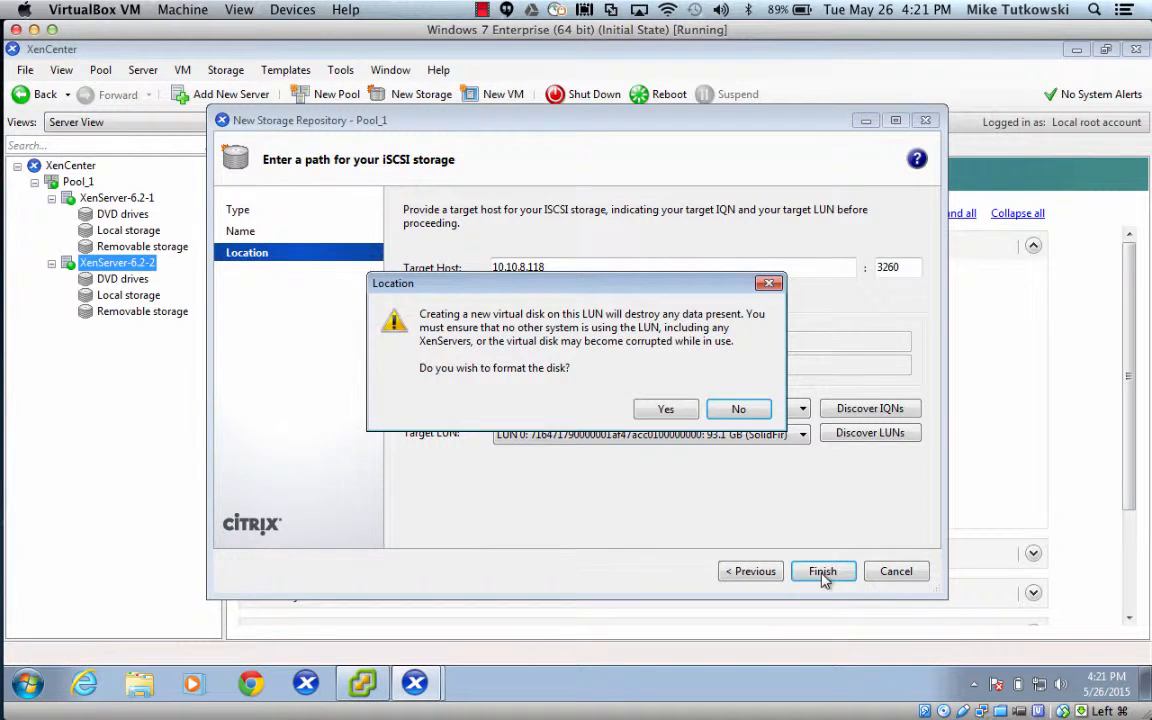
left_click(658, 412)
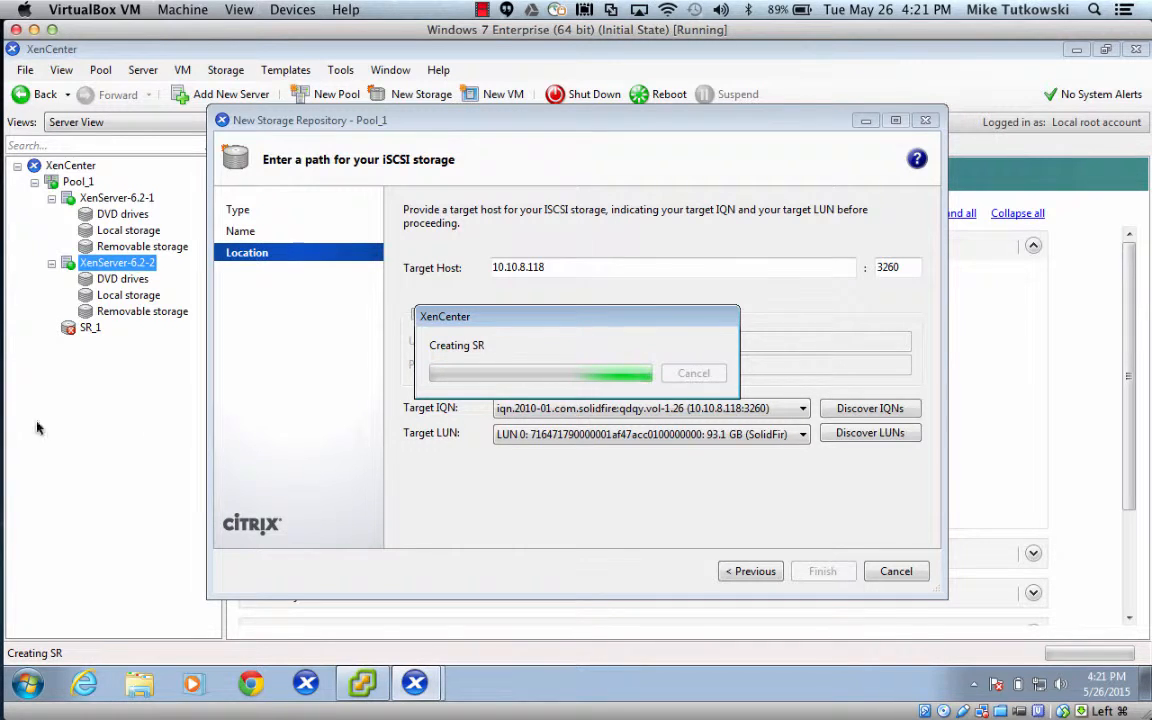
Step: Switch to the CloudStack Add zone wizard in Chrome and accept the PreSetup primary storage settings to reach secondary storage
mouse_move(4, 450)
left_click(21, 304)
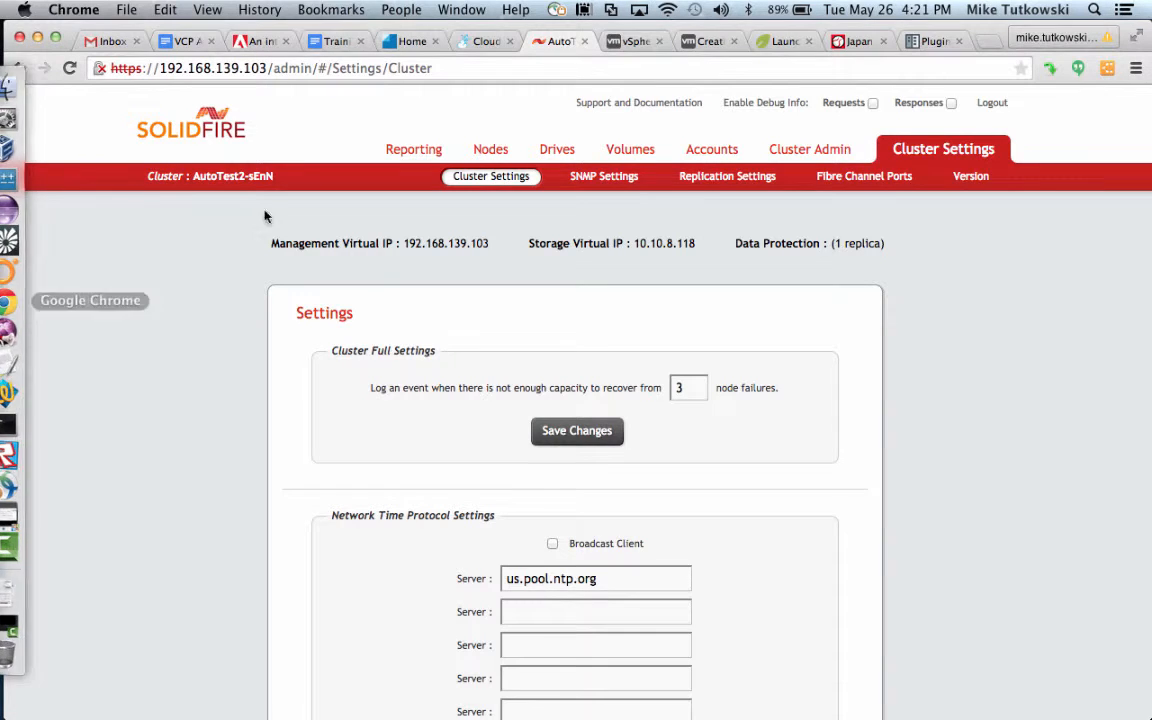
left_click(484, 42)
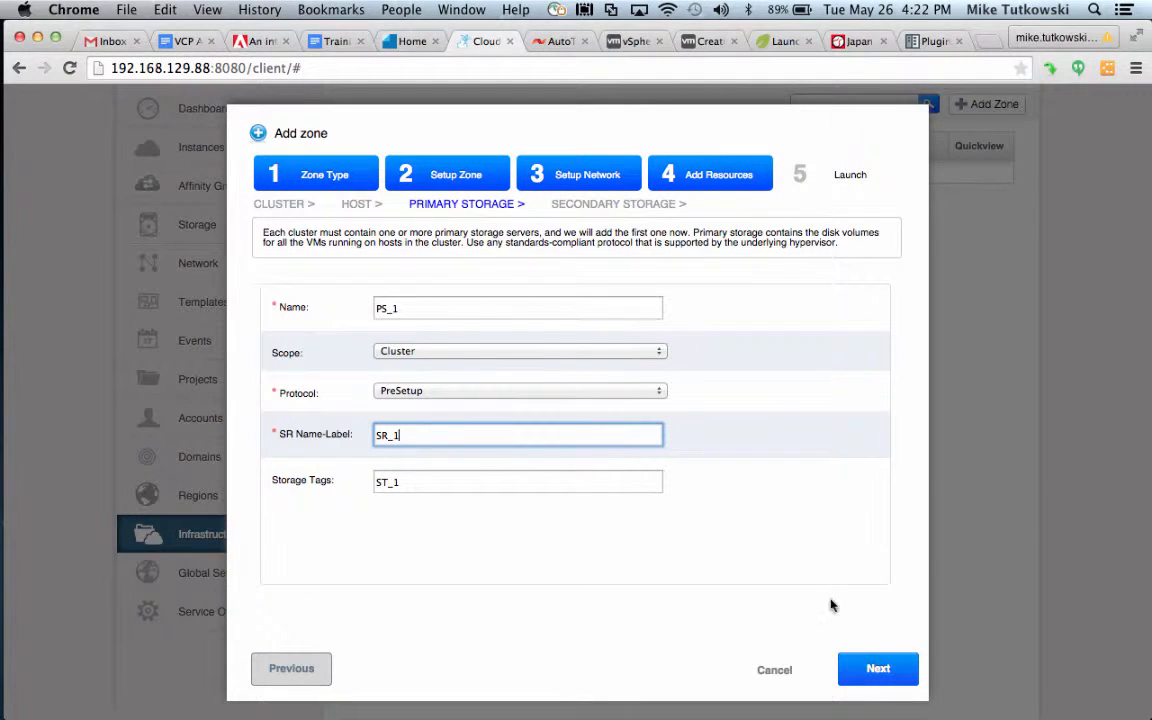
left_click(872, 669)
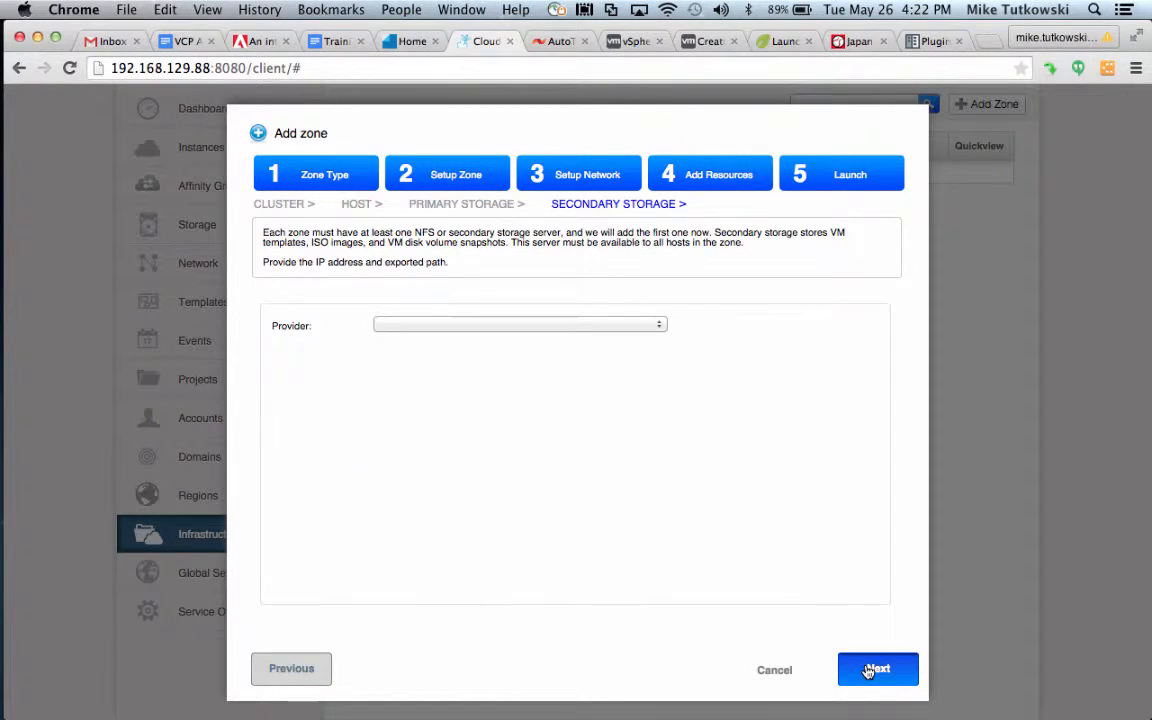
Step: Set the zone's secondary storage to NFS with server 192.168.129.88 and path /export/secondary
left_click(476, 329)
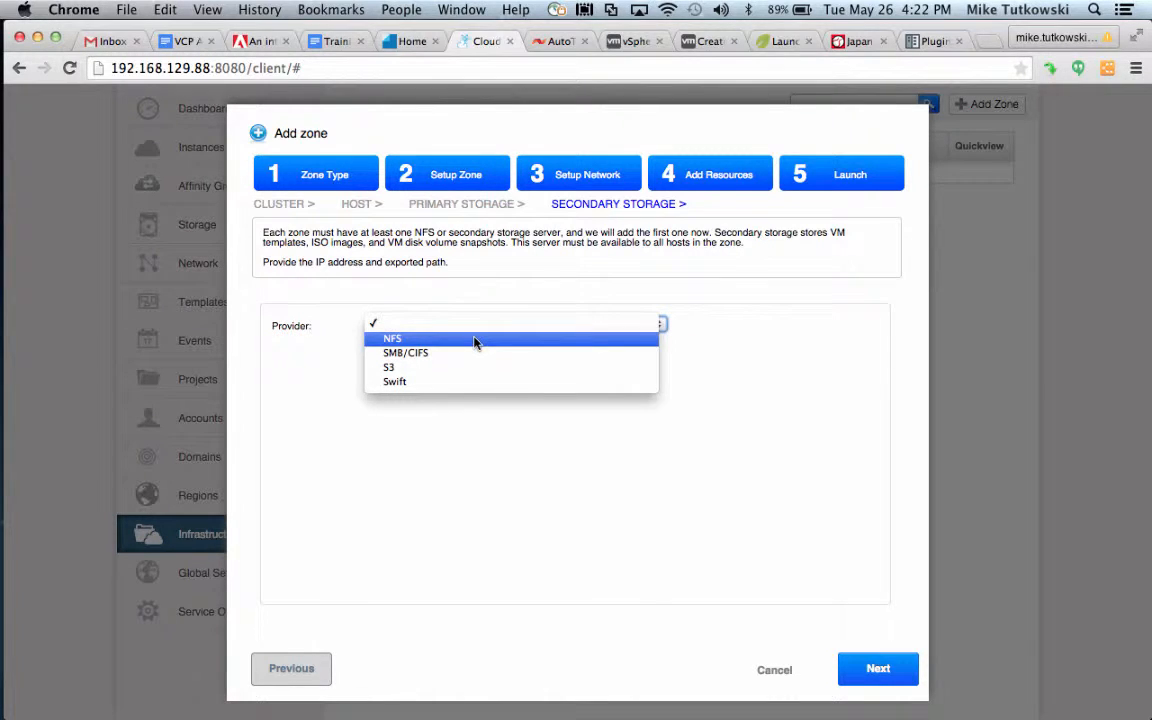
left_click(476, 343)
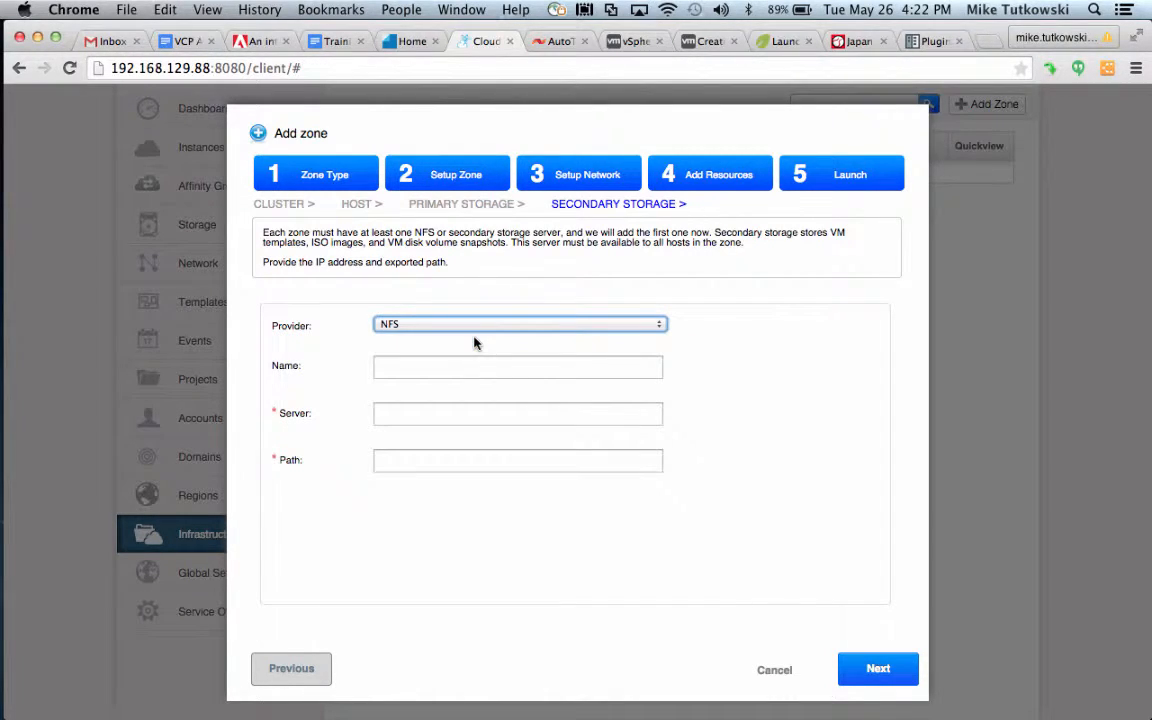
left_click(463, 413)
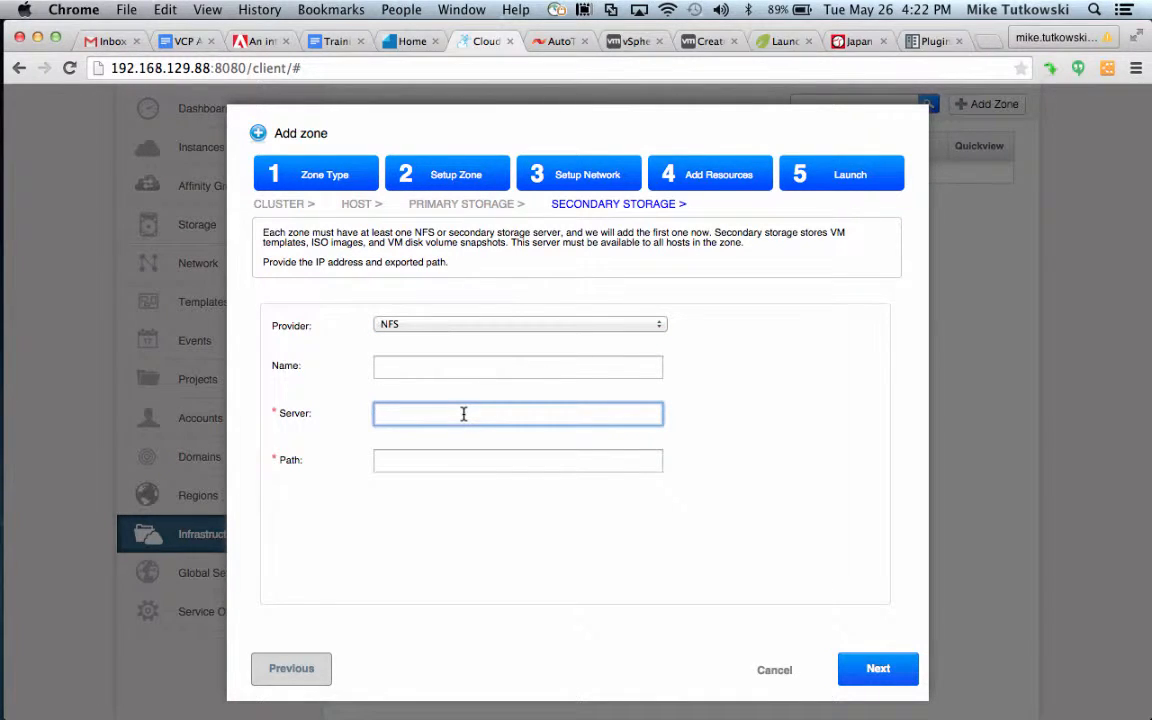
type("192.168.129.88")
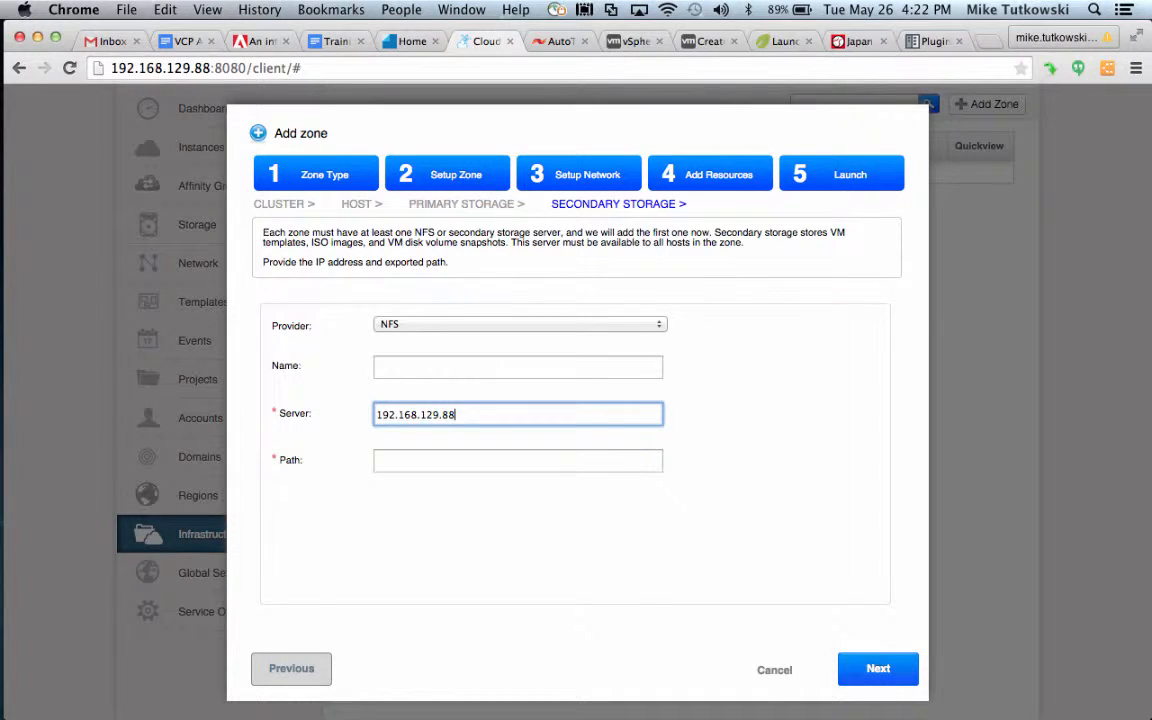
key("Tab")
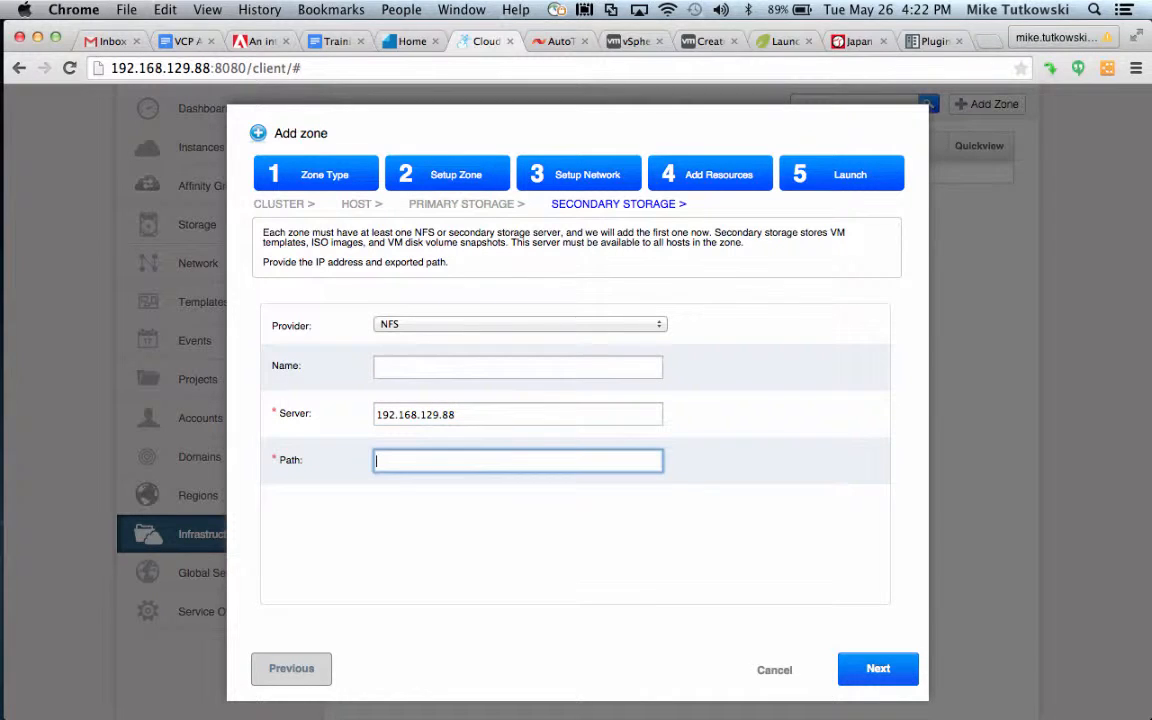
type("/export/secondary")
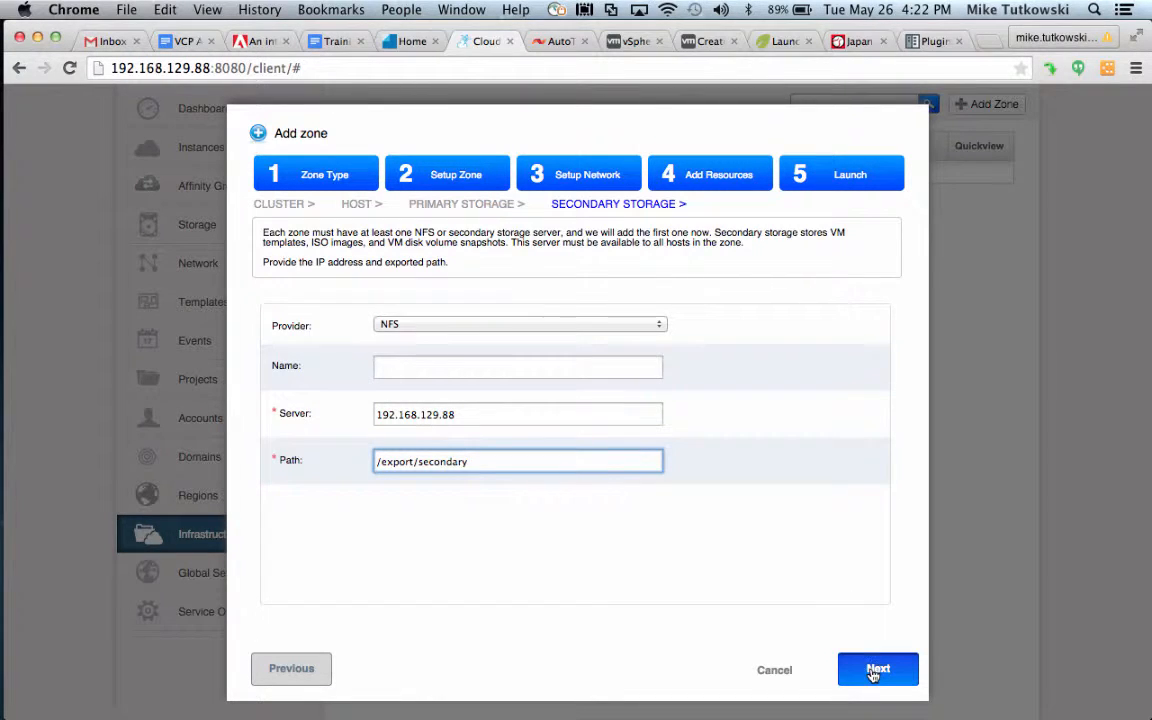
Step: Accept the NFS secondary storage settings to reach the zone's launch stage
left_click(875, 670)
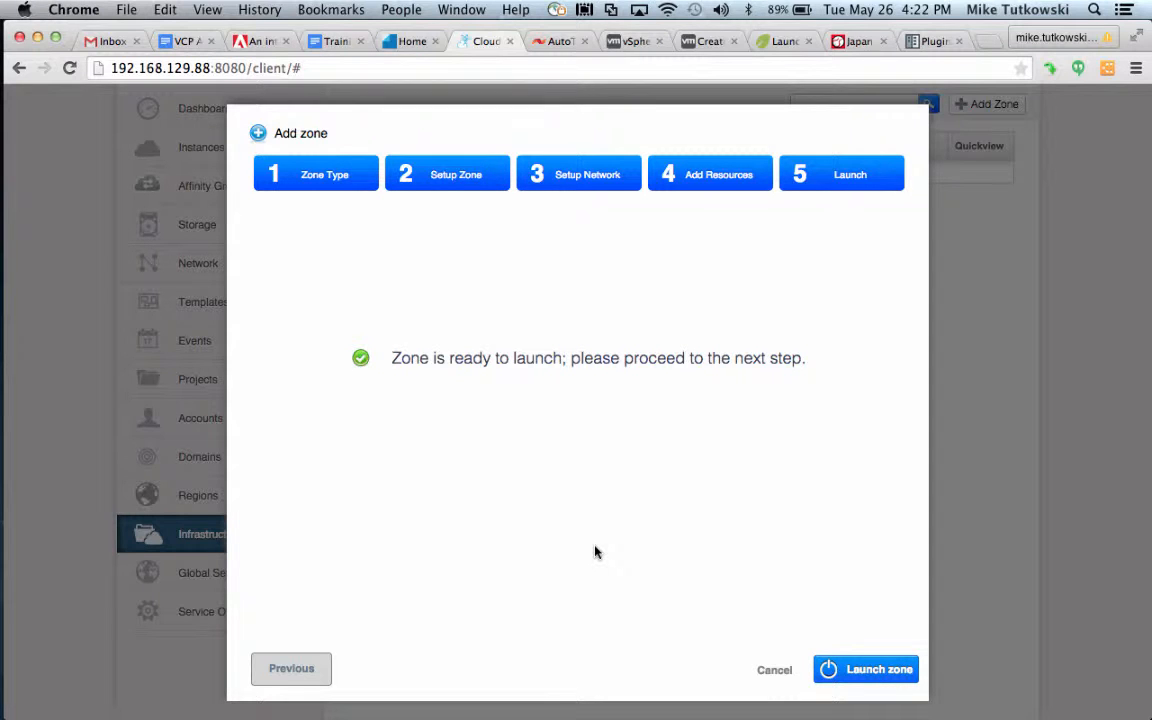
Step: Switch to XenCenter and examine the general properties of storage repository SR_1
left_click(22, 516)
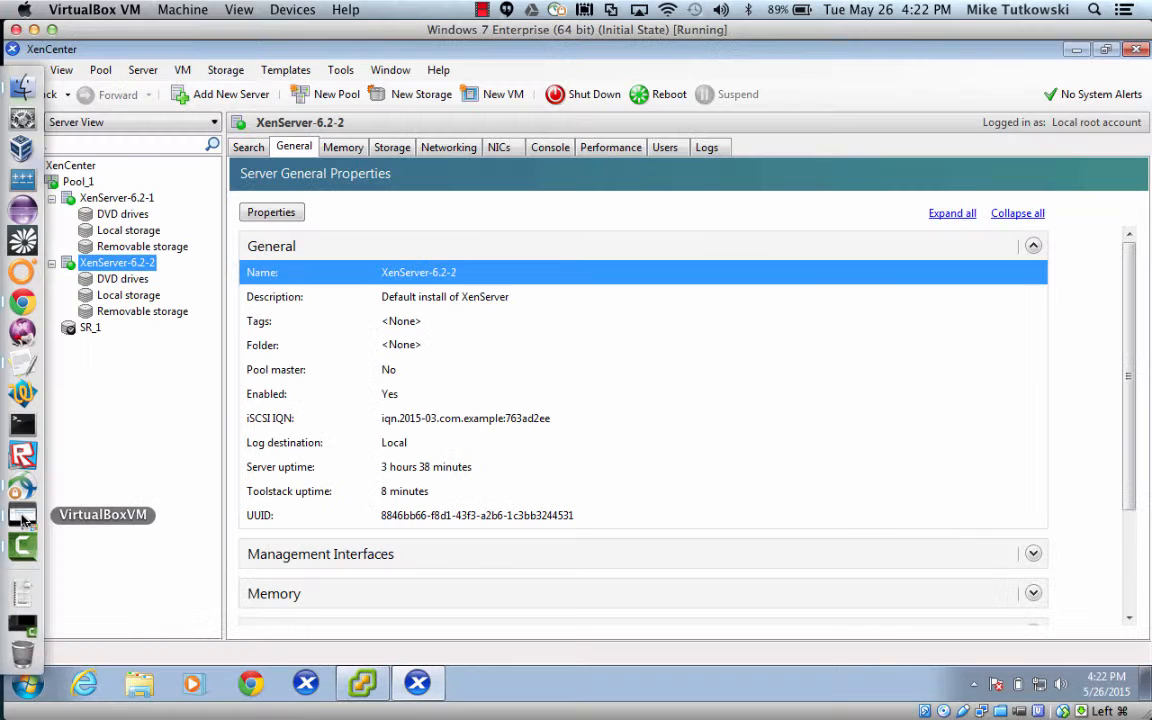
left_click(92, 330)
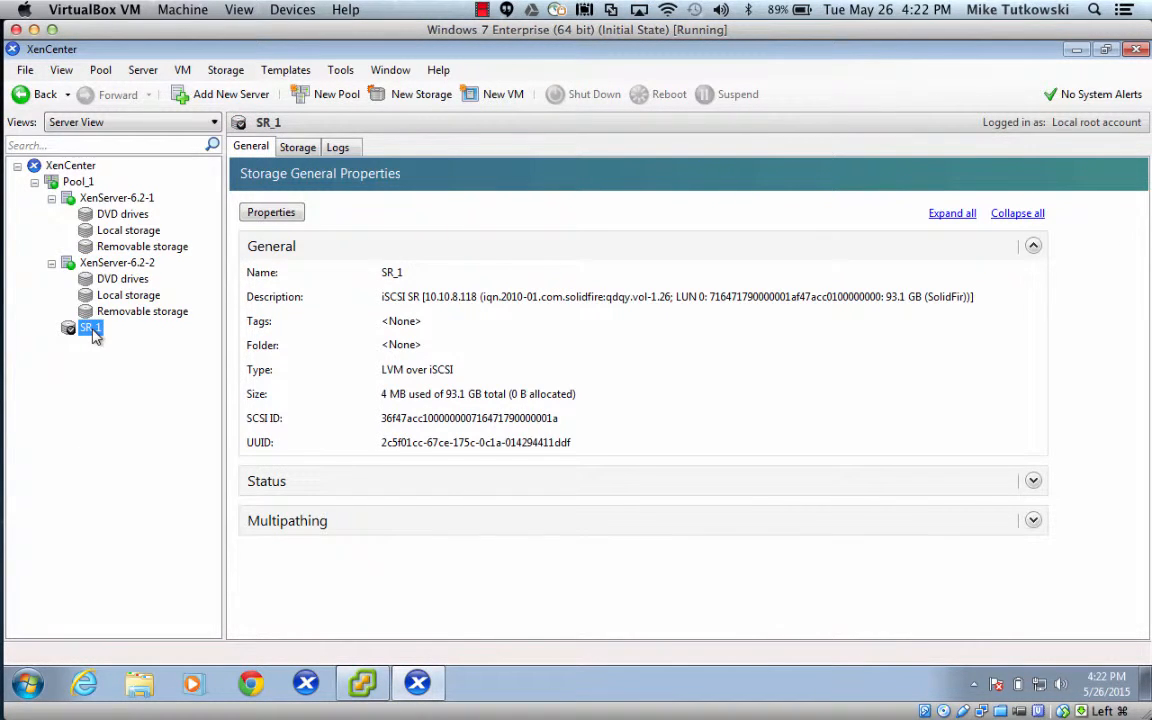
mouse_move(18, 374)
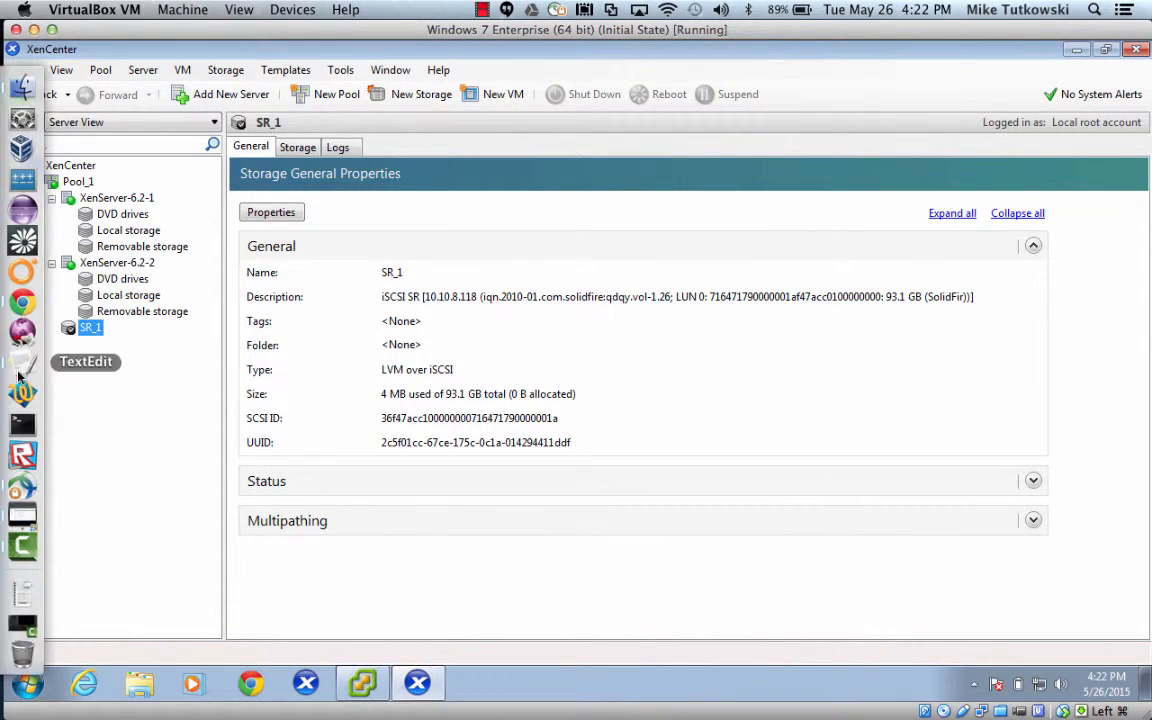
Step: Return to the CloudStack wizard in Chrome, launch the zone, and decline password saving for this site
left_click(22, 301)
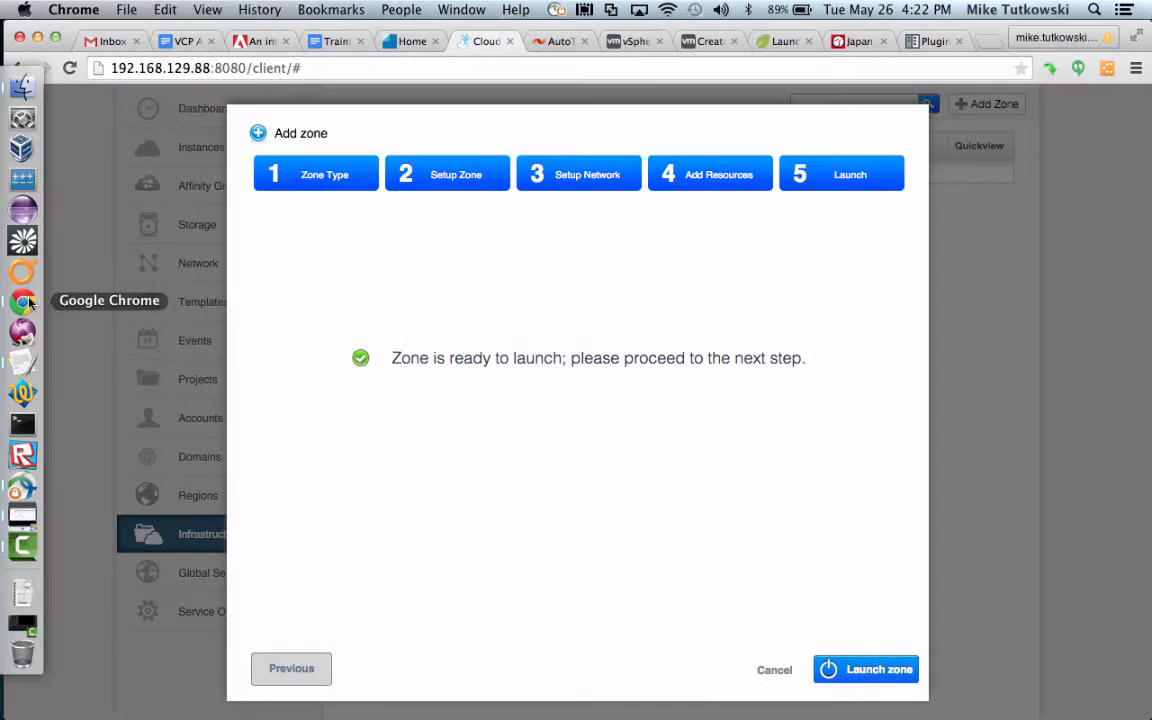
left_click(855, 670)
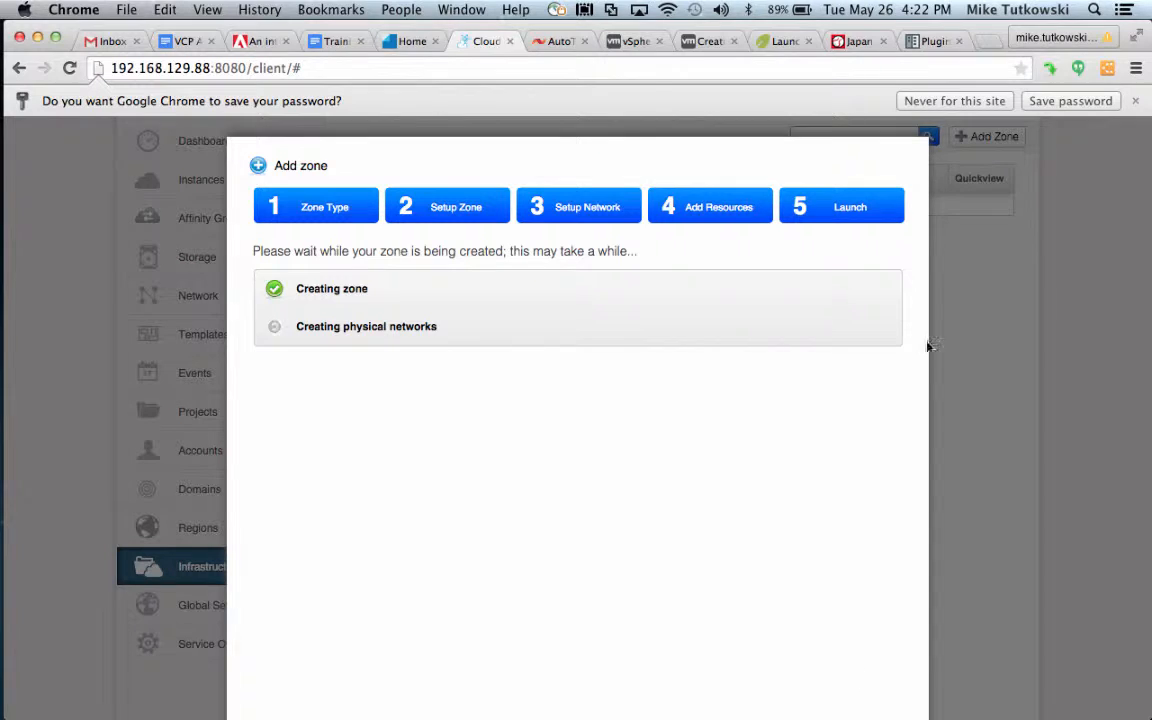
left_click(952, 101)
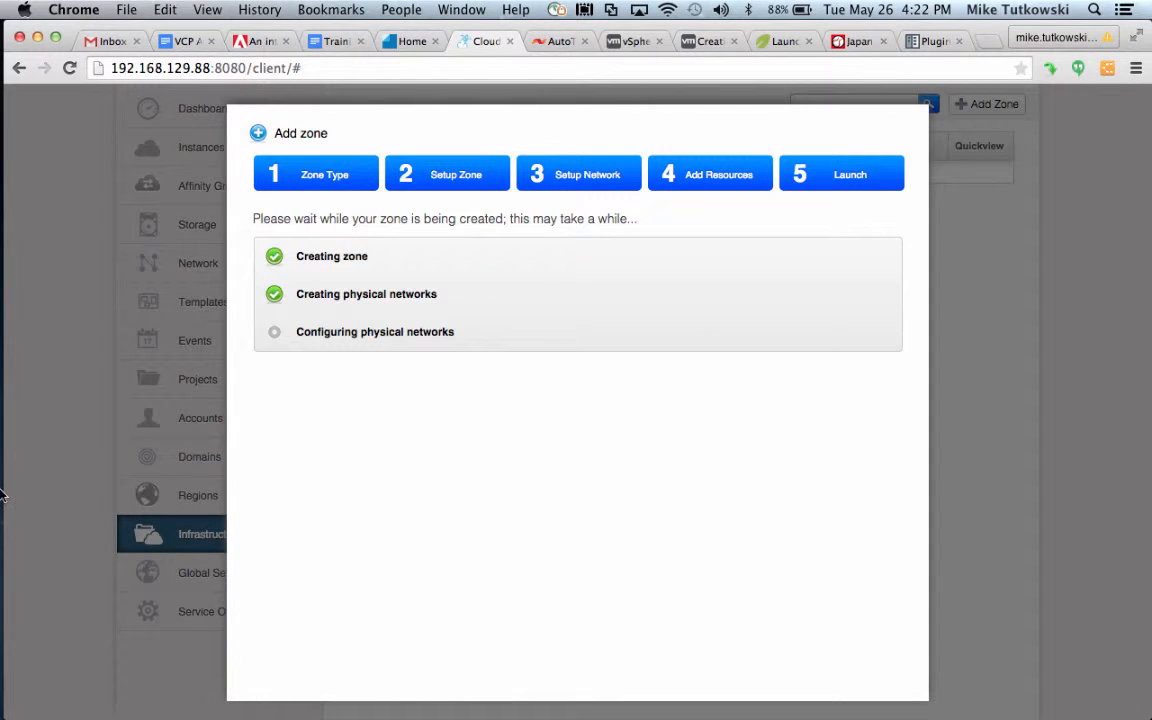
mouse_move(22, 524)
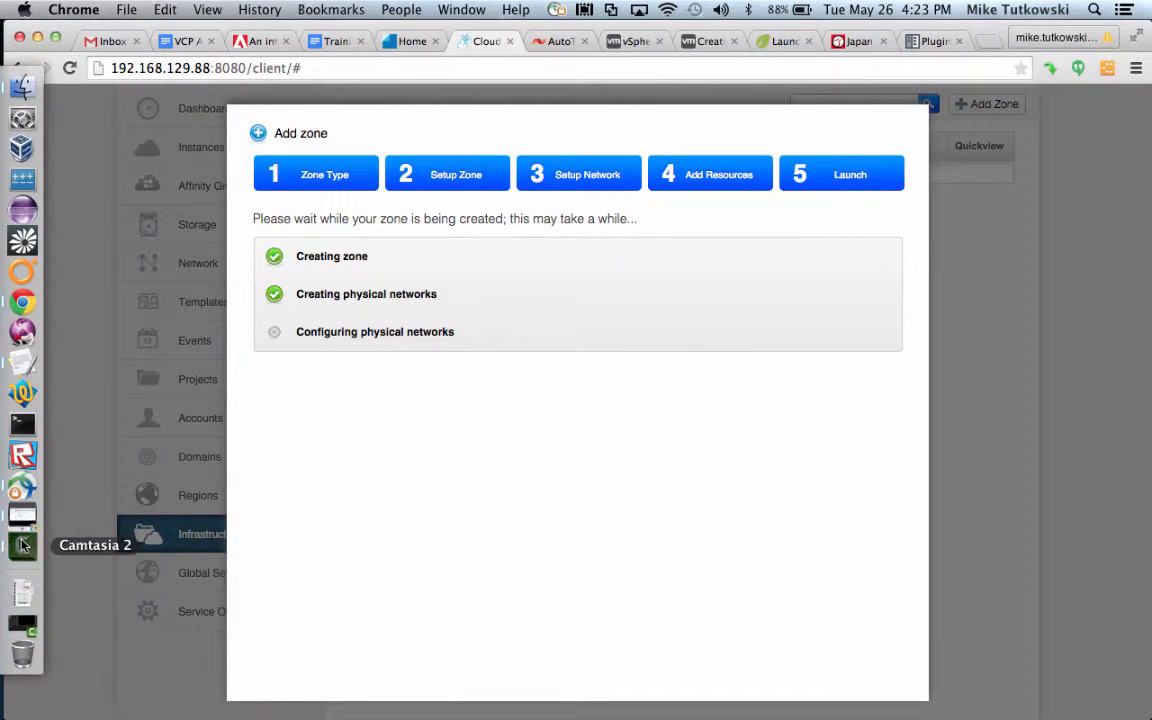
left_click(22, 545)
left_click(481, 10)
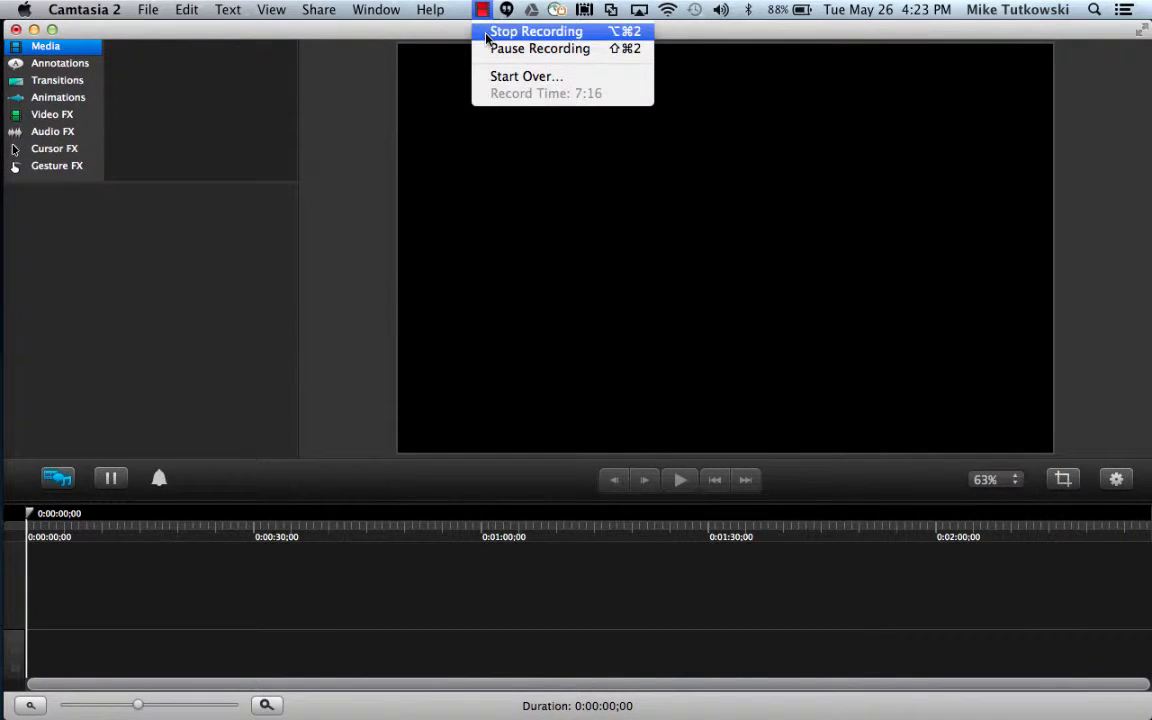
left_click(536, 31)
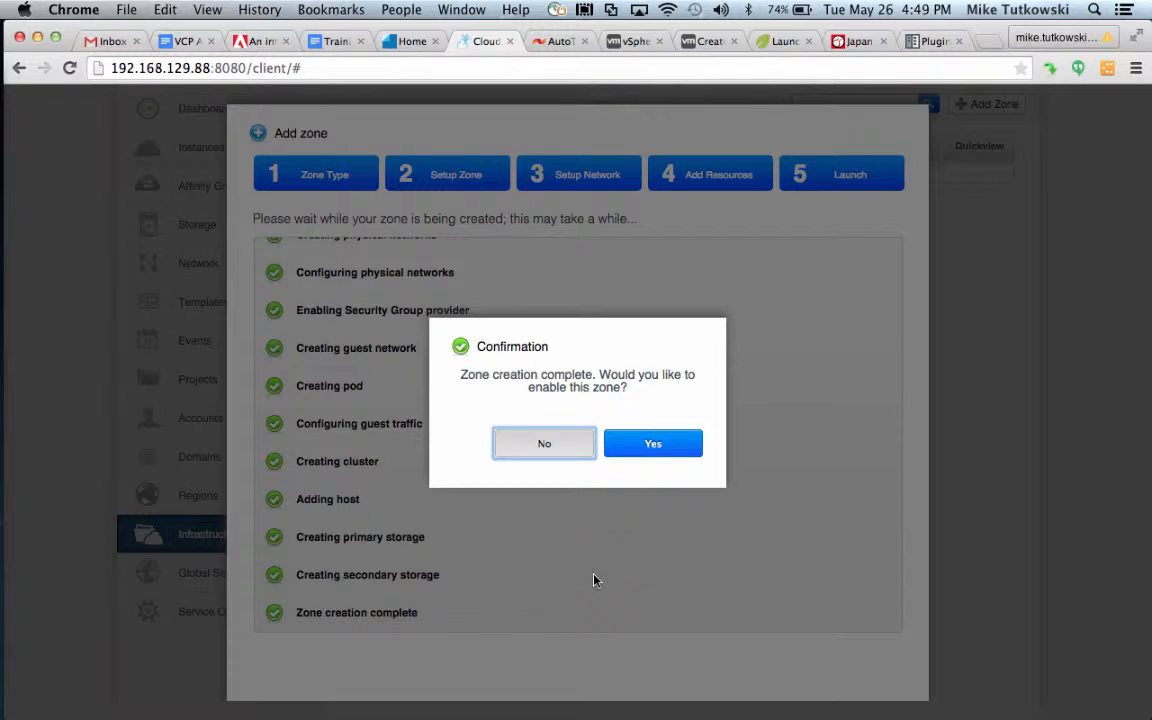
Step: Decline enabling the newly created zone and open the infrastructure's primary storage list
left_click(540, 443)
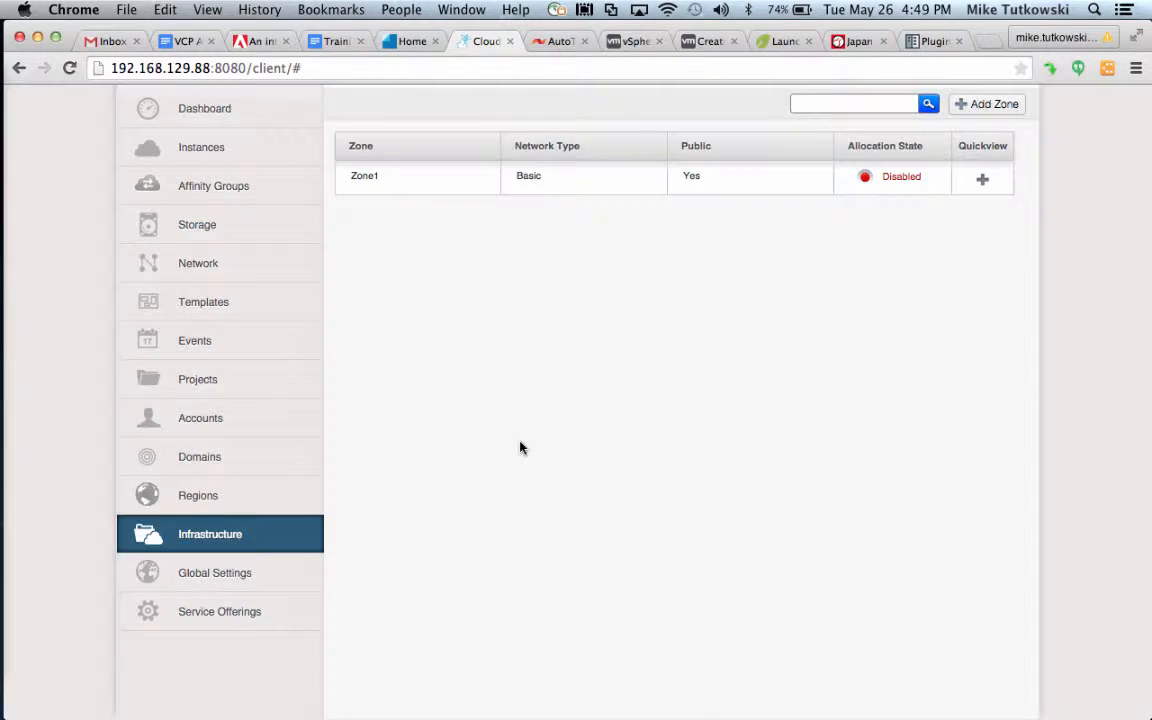
left_click(283, 543)
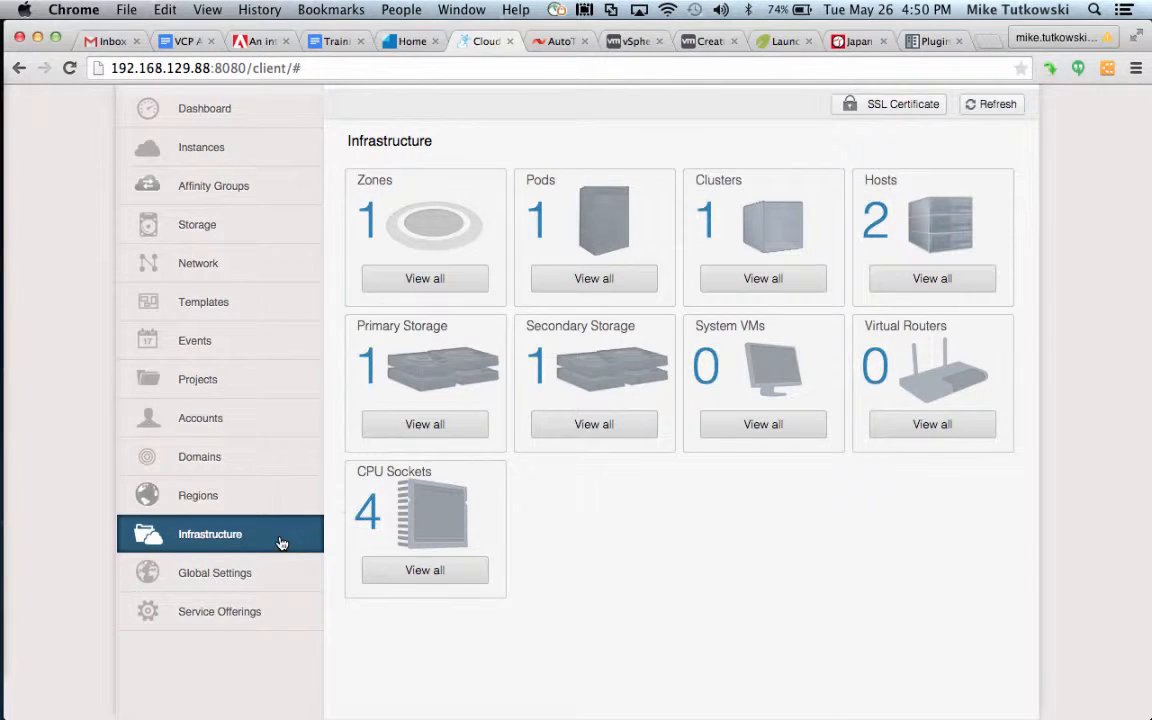
left_click(410, 438)
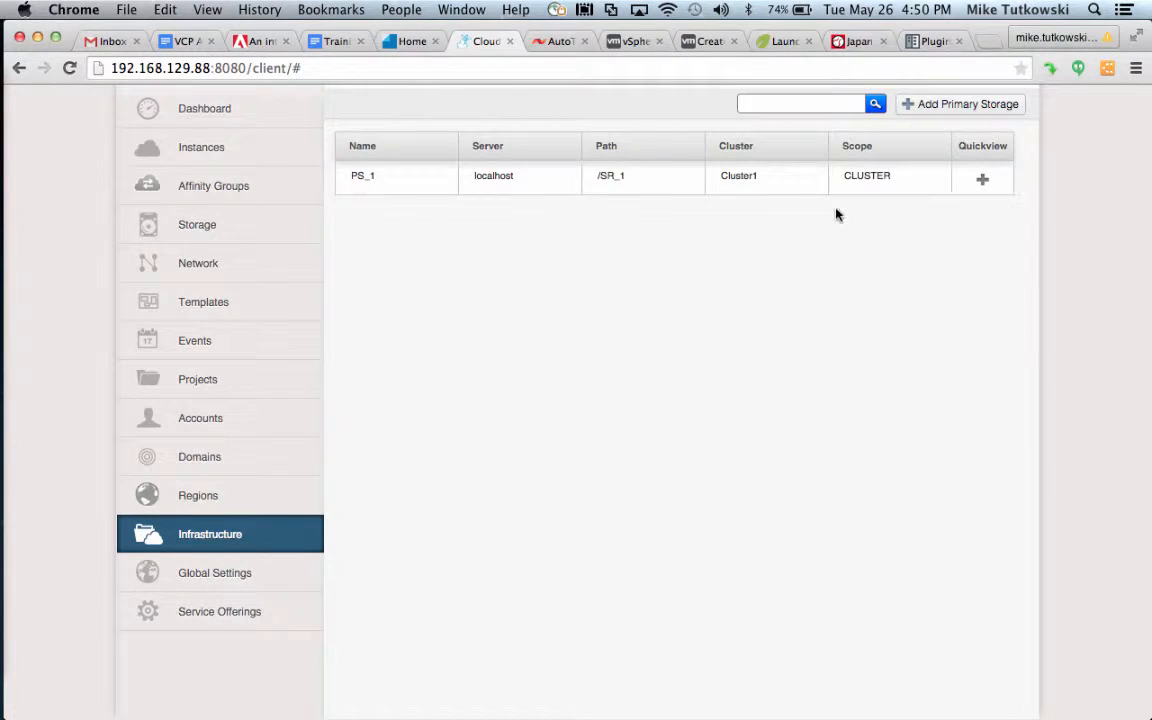
Step: Start adding cluster-scoped primary storage named SF-1 with the custom protocol and the SolidFireShared provider
left_click(948, 114)
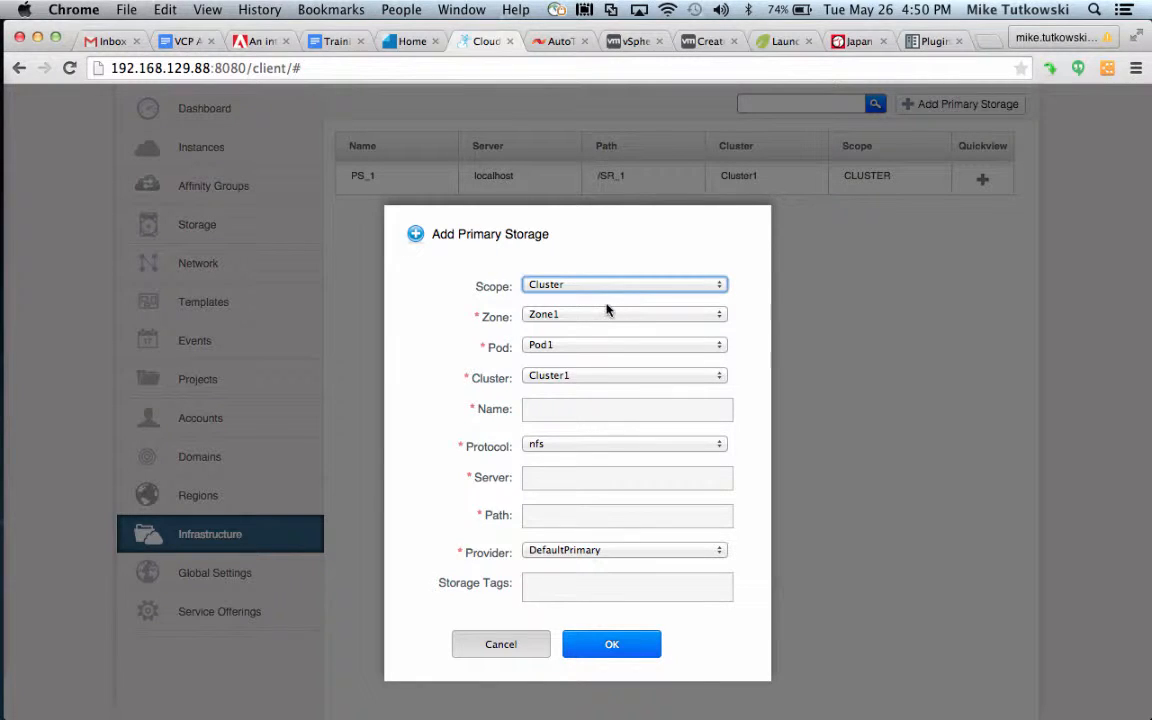
left_click(603, 411)
type("SF")
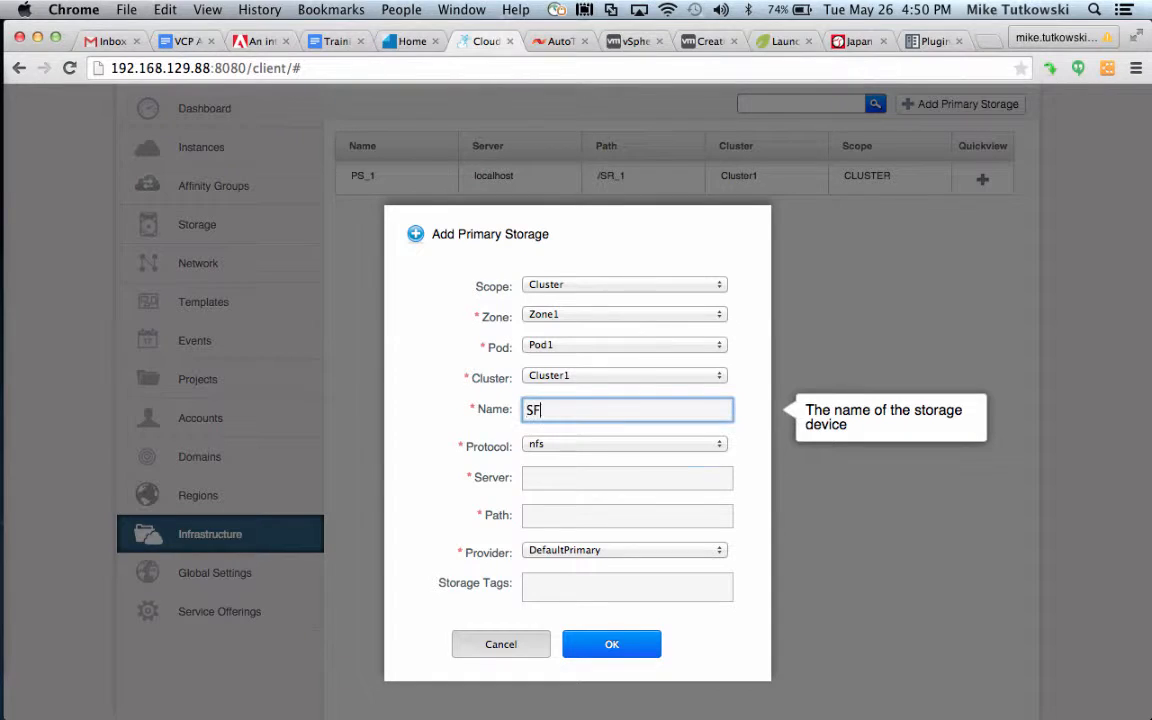
type("-1")
left_click(564, 444)
left_click(566, 485)
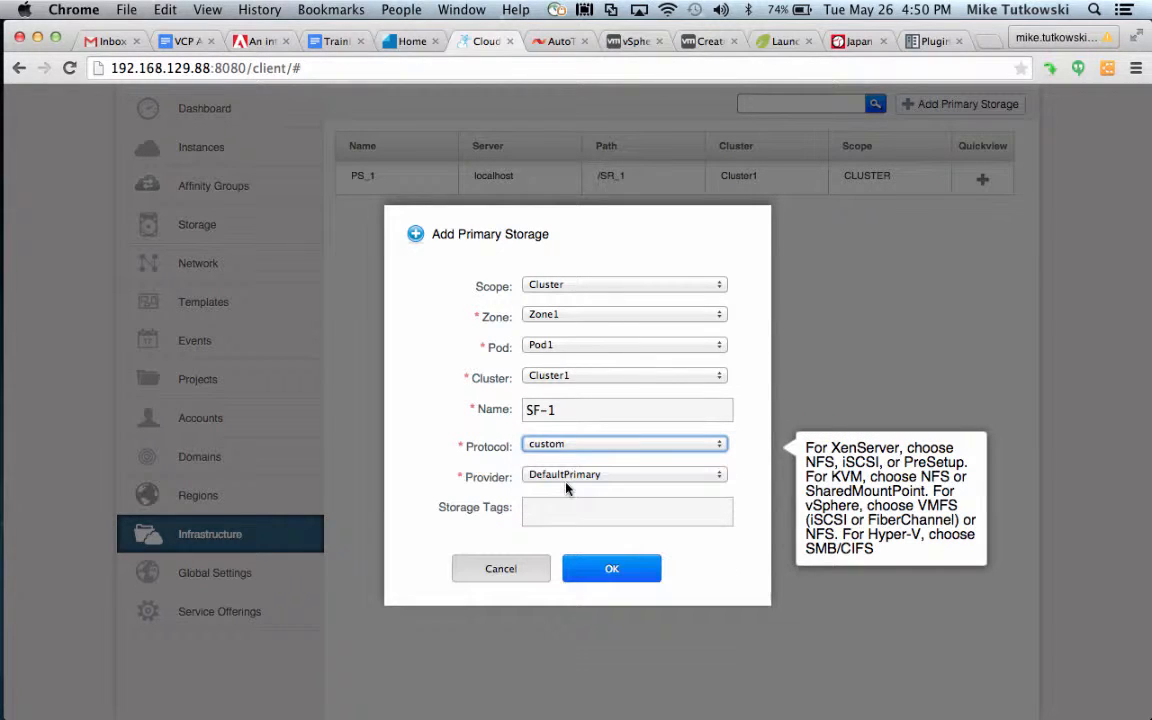
left_click(593, 478)
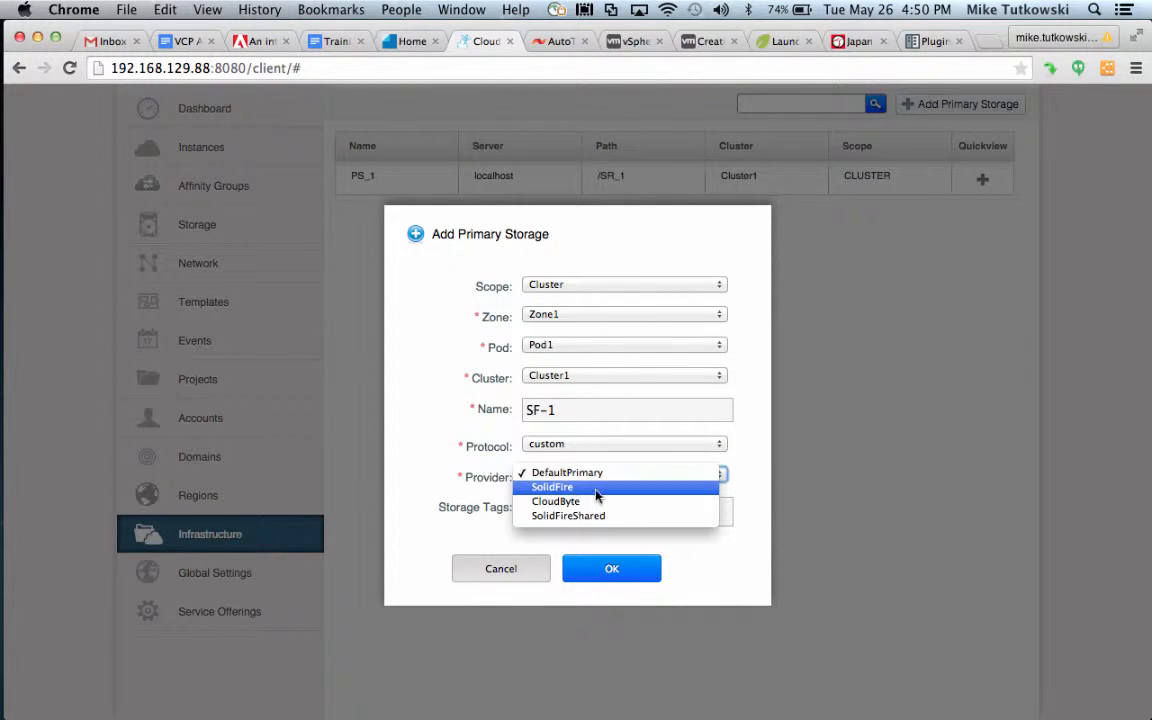
left_click(599, 518)
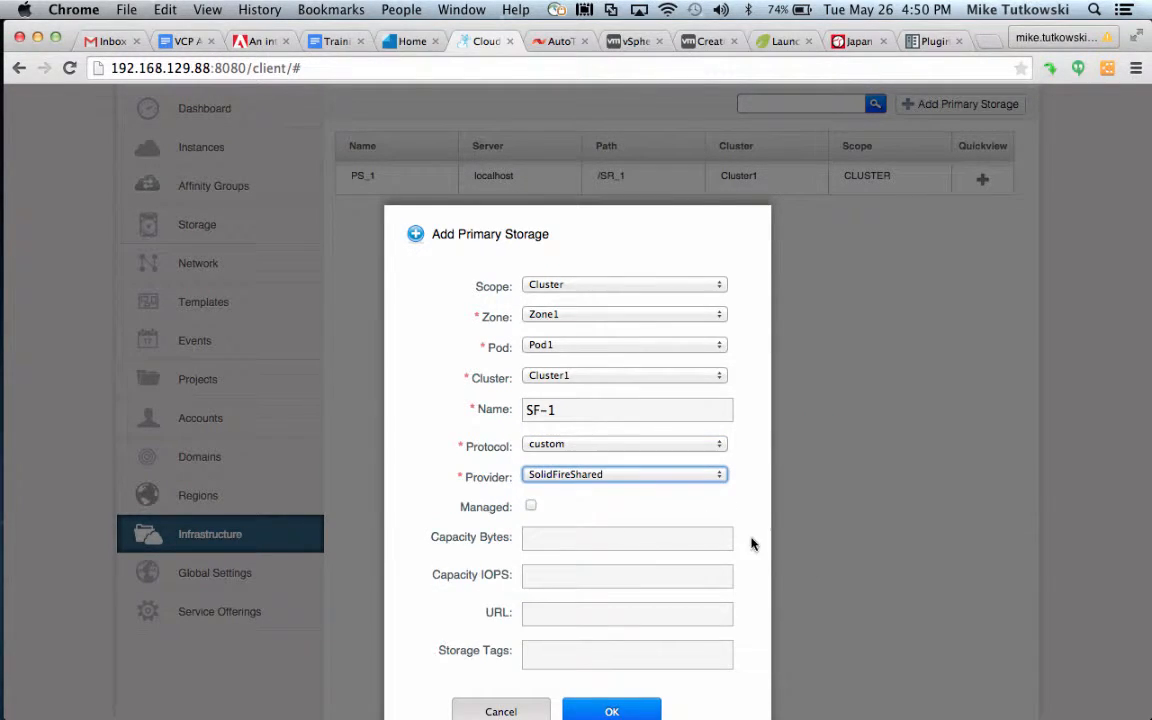
Step: Copy 1,099,511,627,776 from the TextEdit notes and enter it as the capacity bytes of the SF-1 primary storage
scroll(753, 540, "down", 1)
left_click(635, 509)
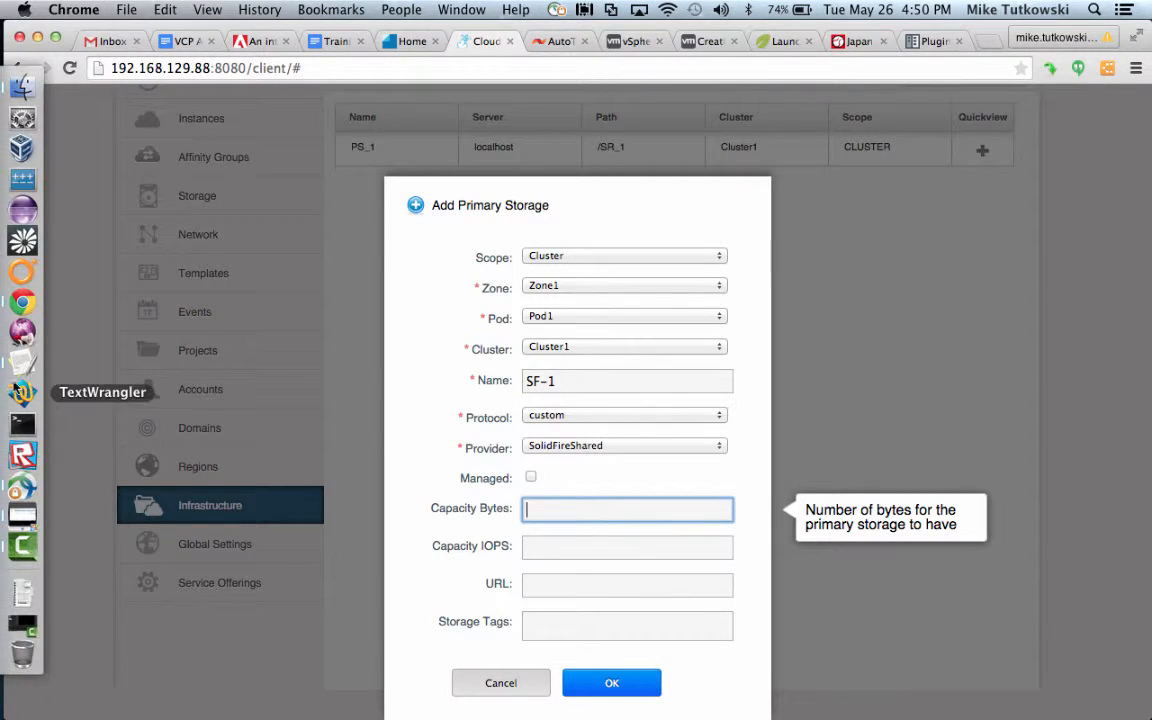
left_click(22, 362)
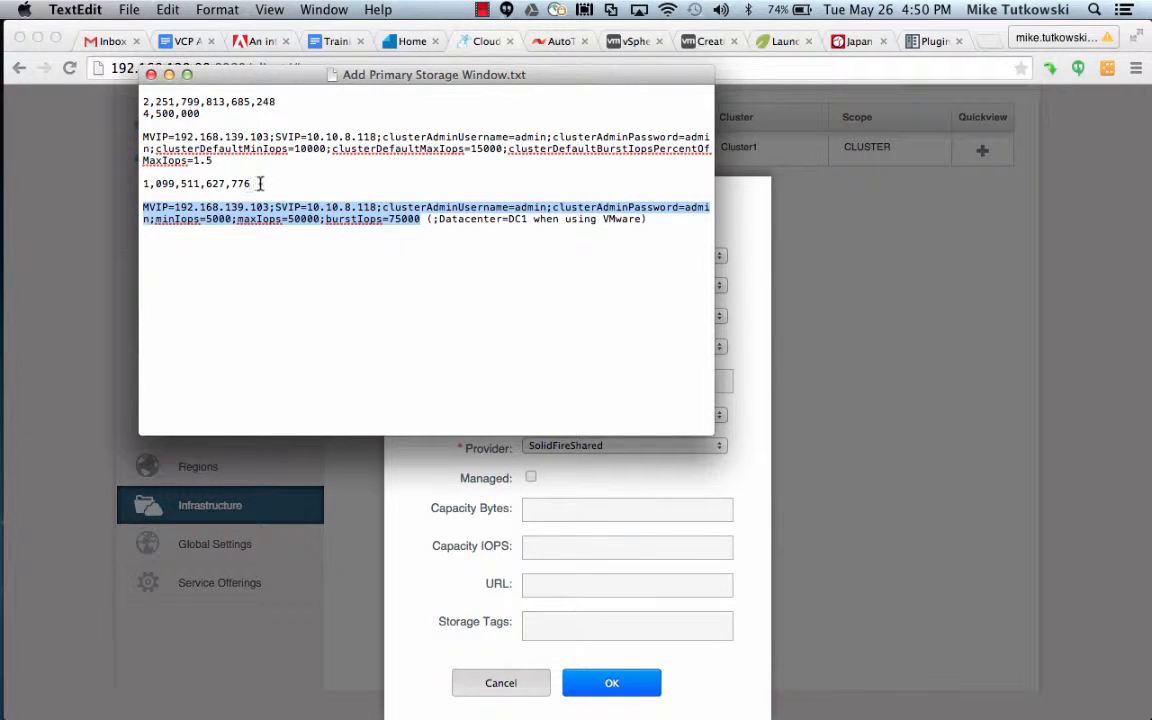
left_click_drag(251, 184, 130, 180)
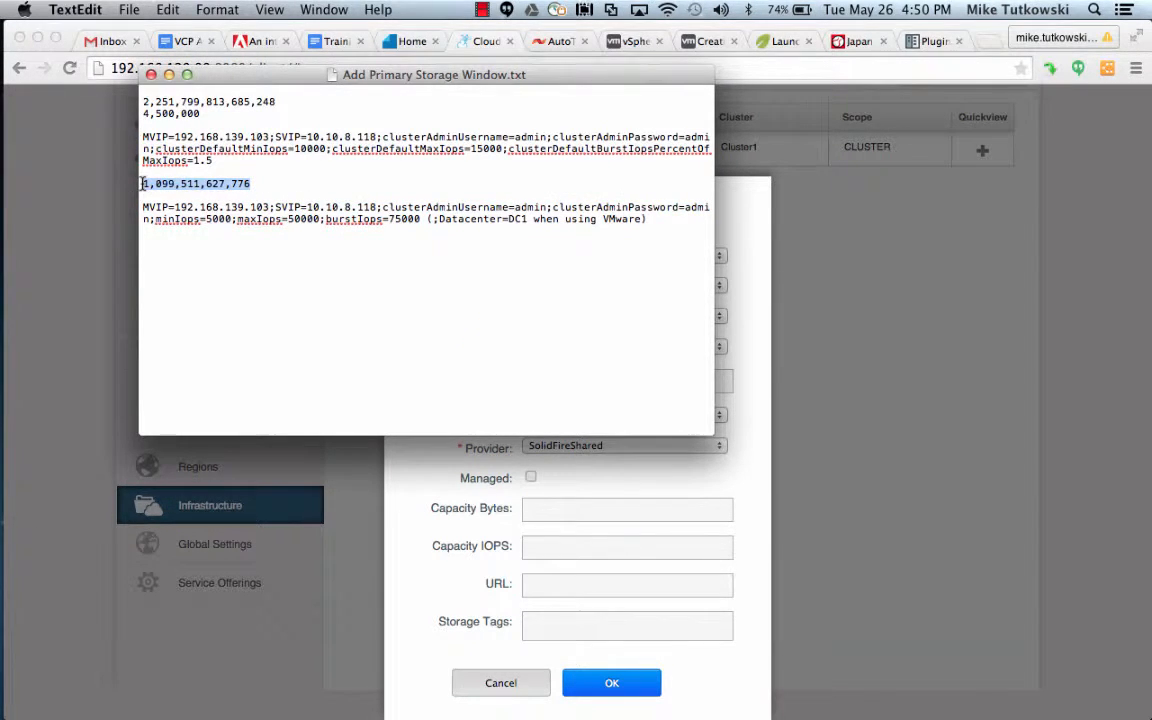
key("super+c")
left_click(581, 511)
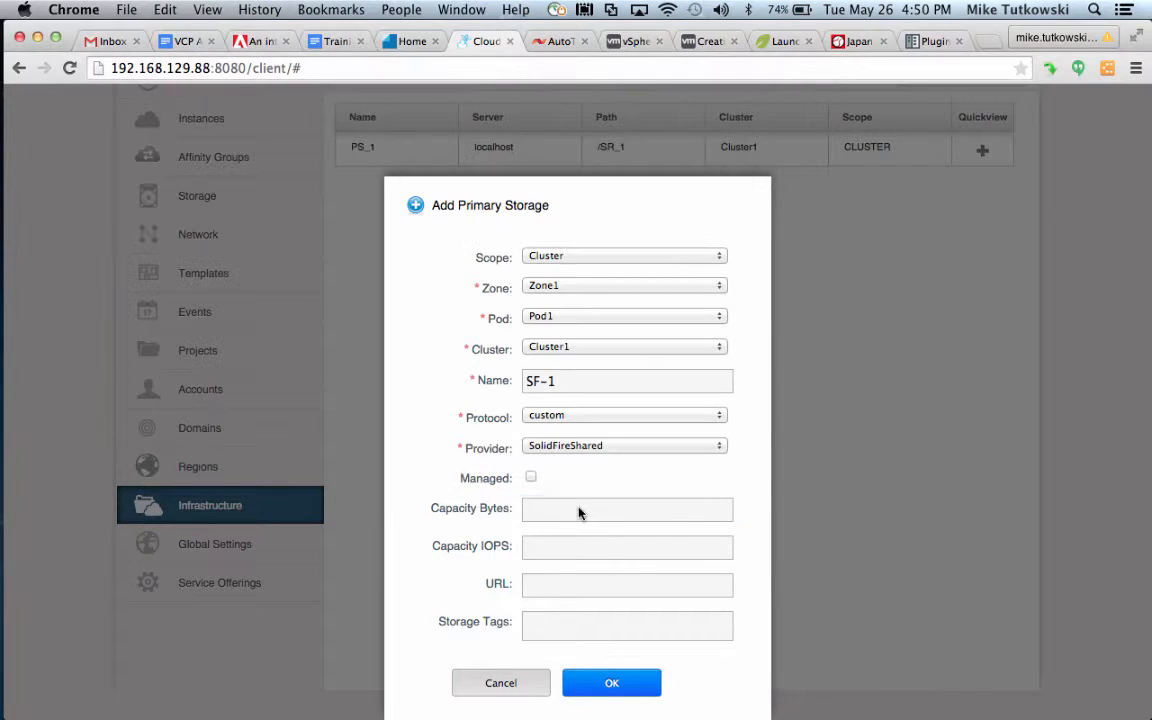
key("super+v")
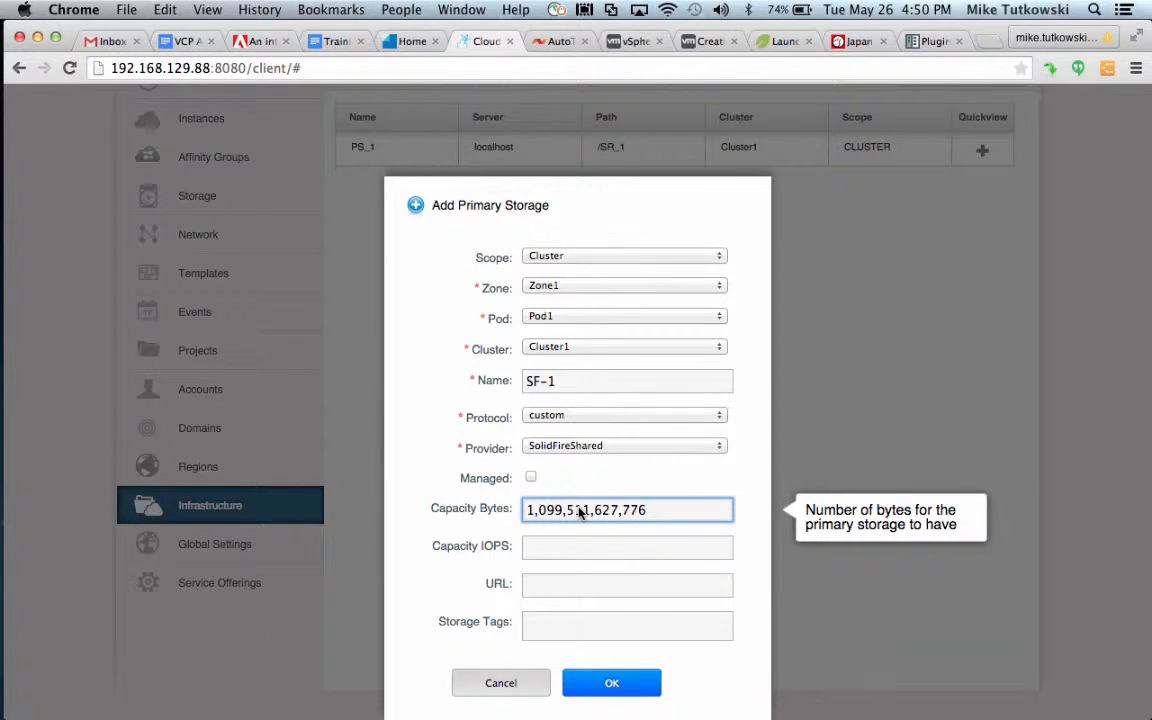
Step: Set the capacity IOPS of the SF-1 primary storage to 5000
key("Tab")
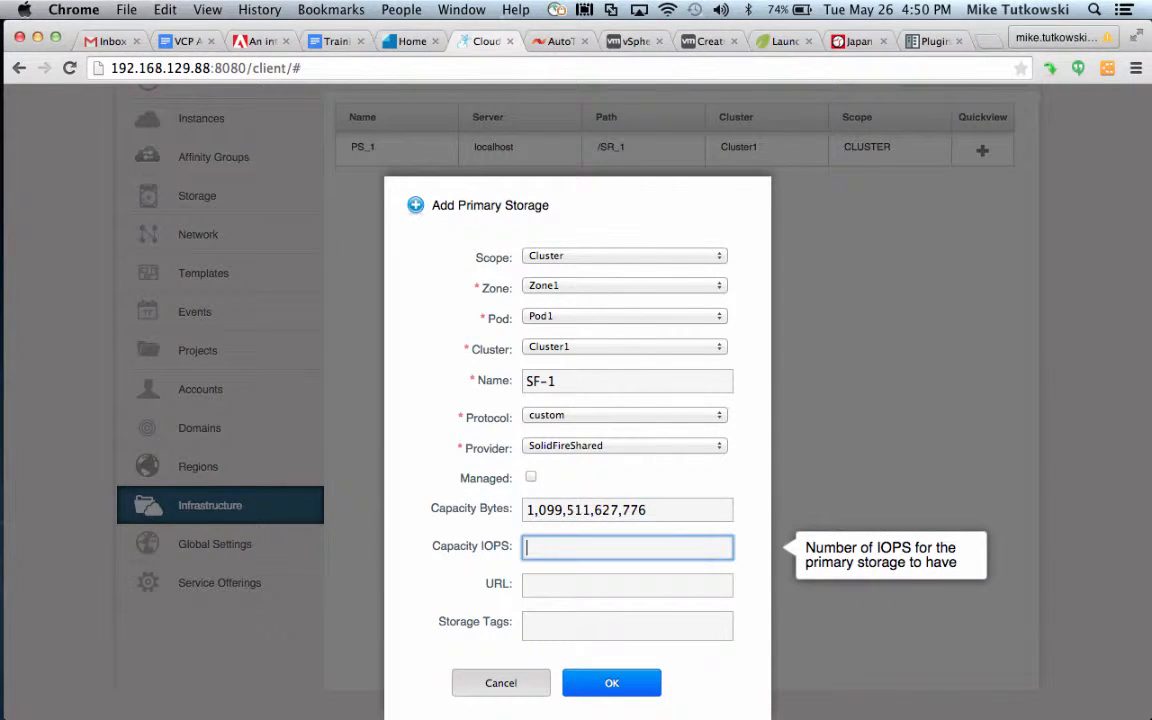
type("5000")
key("Tab")
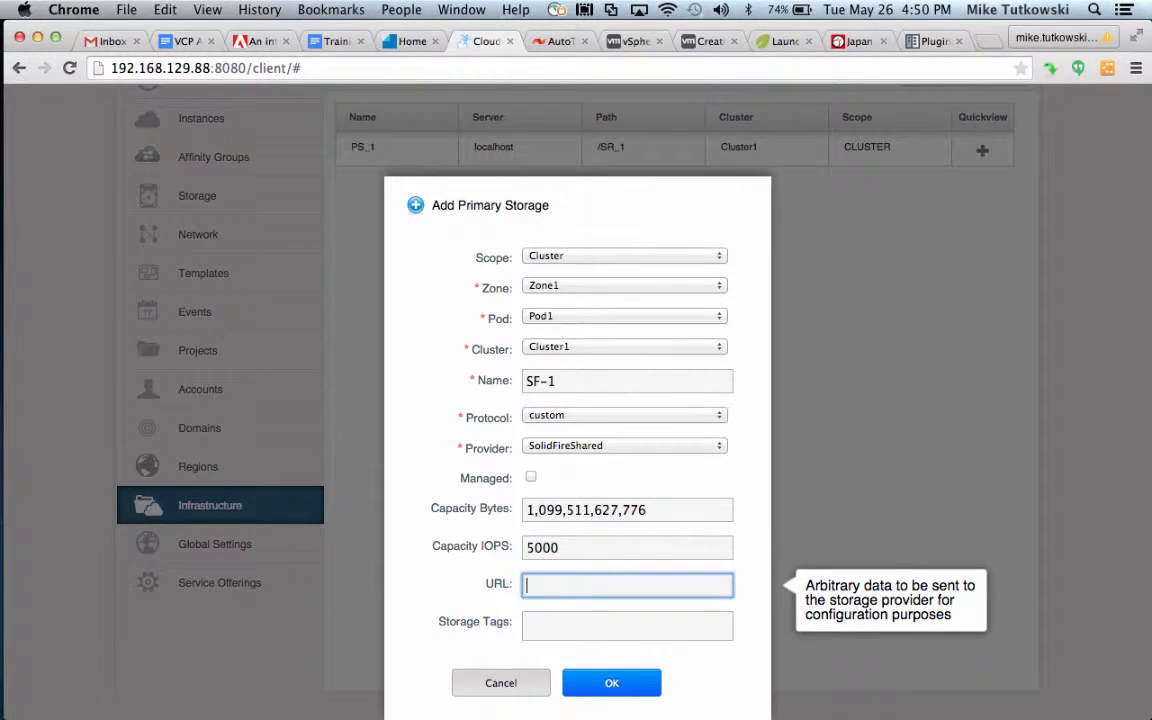
Step: Copy the MVIP/SVIP string with the cluster admin password, minIops=5000, maxIops=50000 and burstIops=75000 from TextEdit into the storage URL
left_click(24, 365)
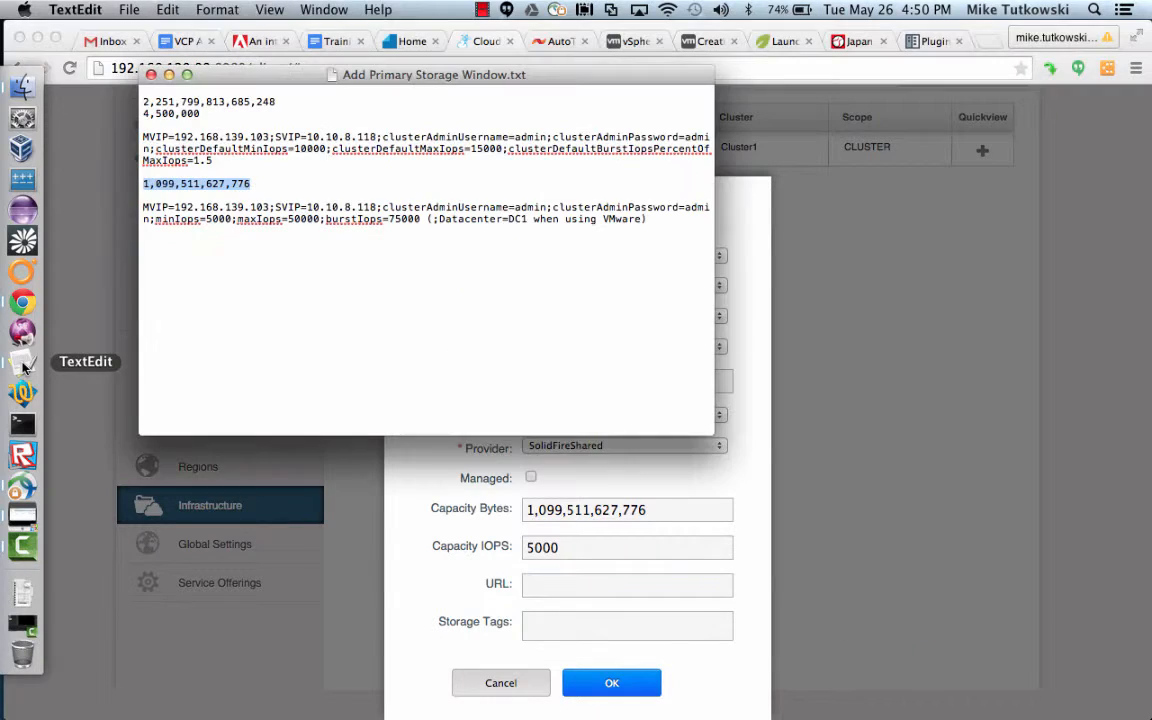
left_click_drag(142, 208, 420, 214)
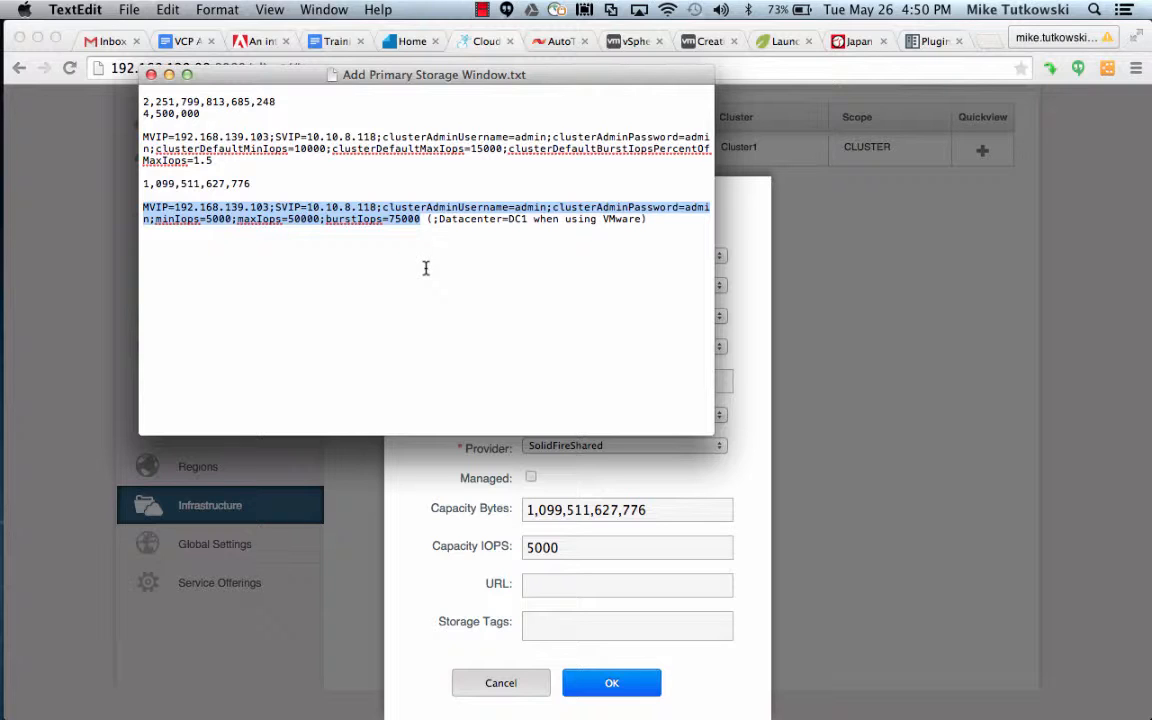
left_click(571, 589)
key("super+v")
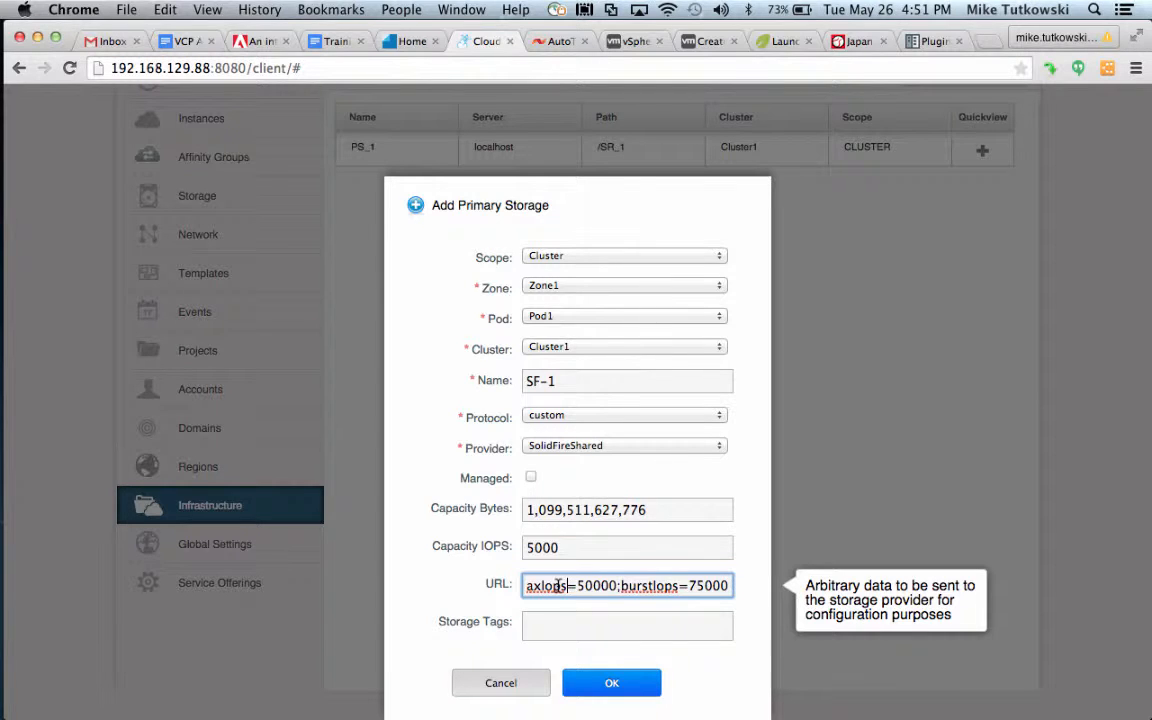
Step: Review the parameters in the storage URL and compare its minimum IOPS with the capacity IOPS
left_click_drag(555, 588, 444, 592)
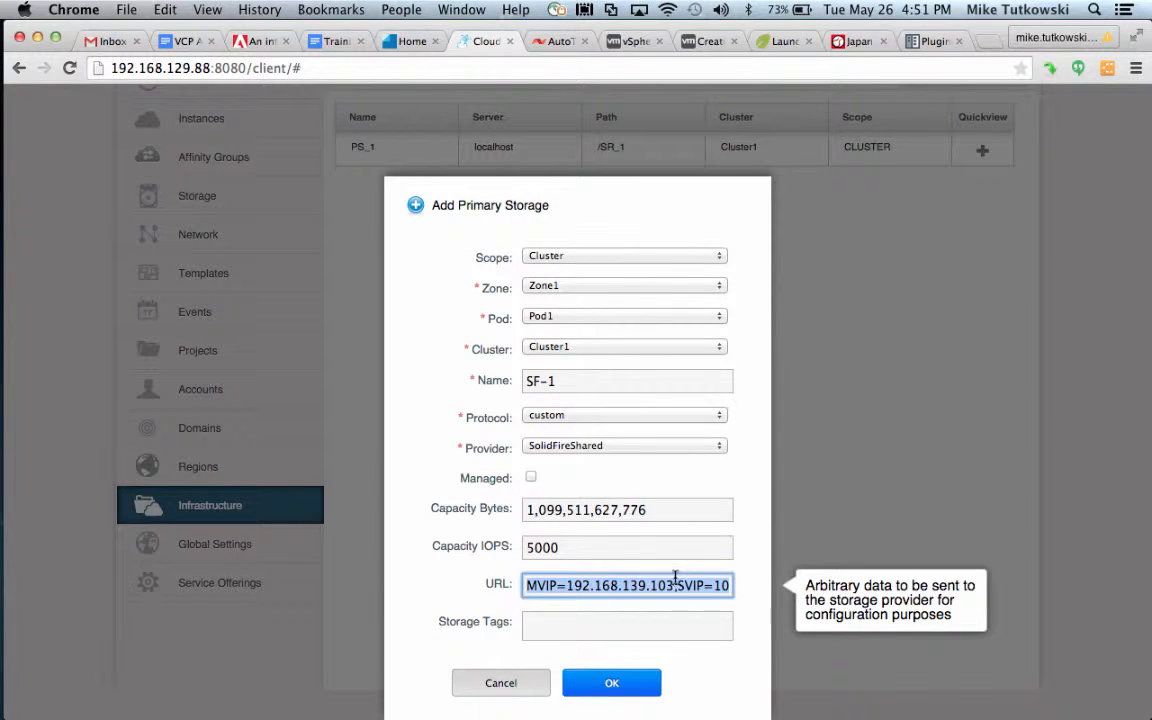
left_click_drag(704, 590, 735, 590)
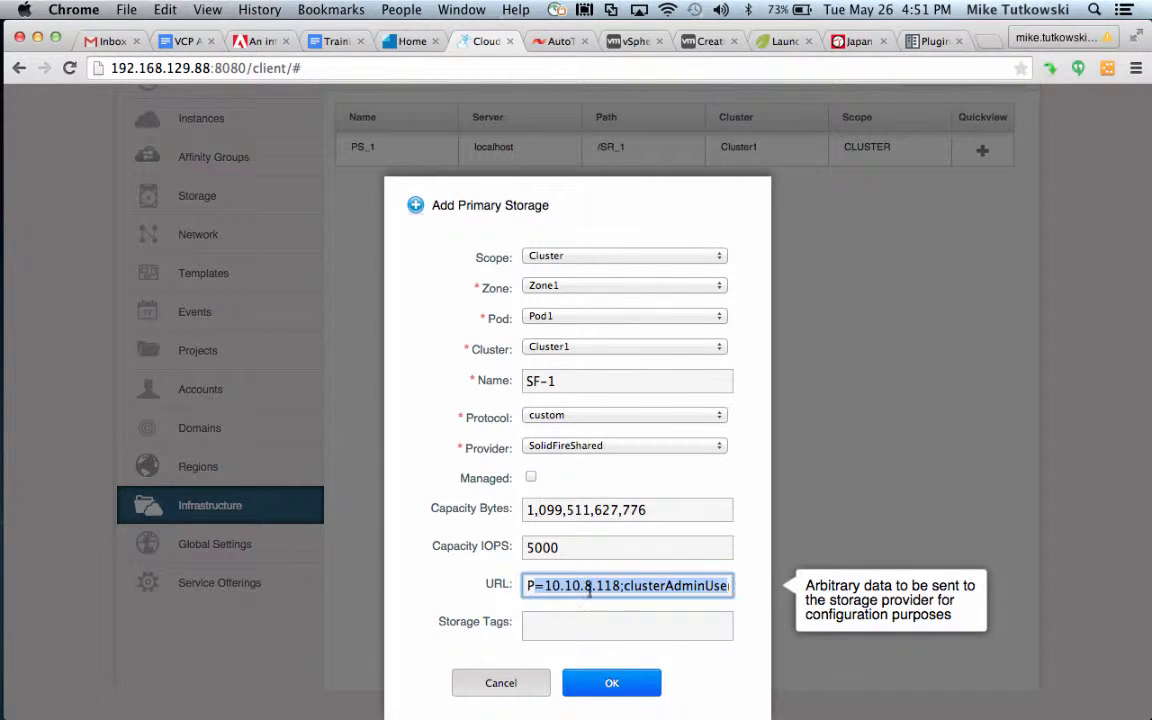
left_click(538, 548)
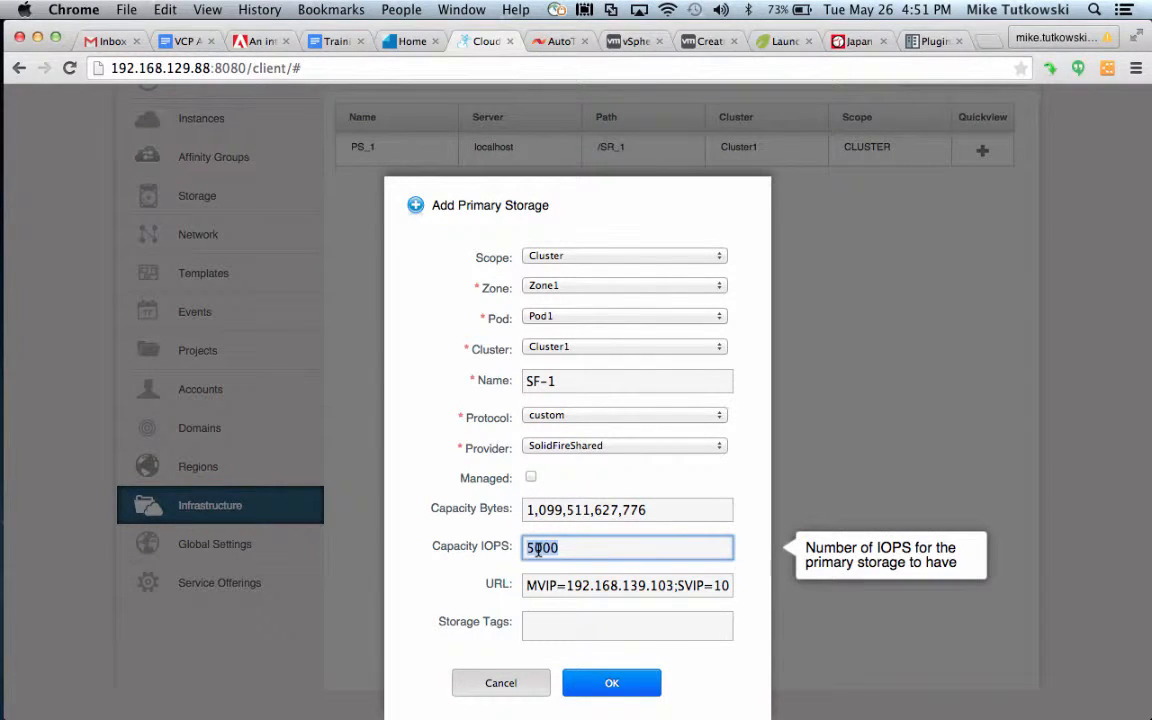
left_click_drag(676, 587, 730, 588)
left_click(689, 588)
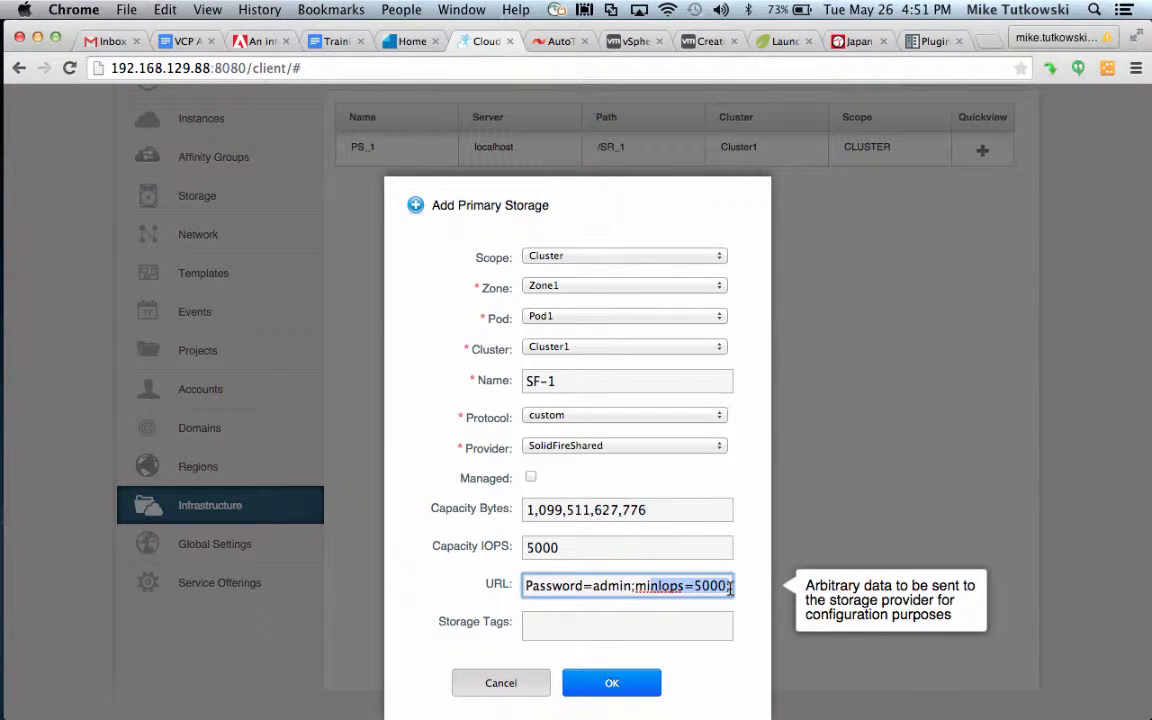
left_click(576, 548)
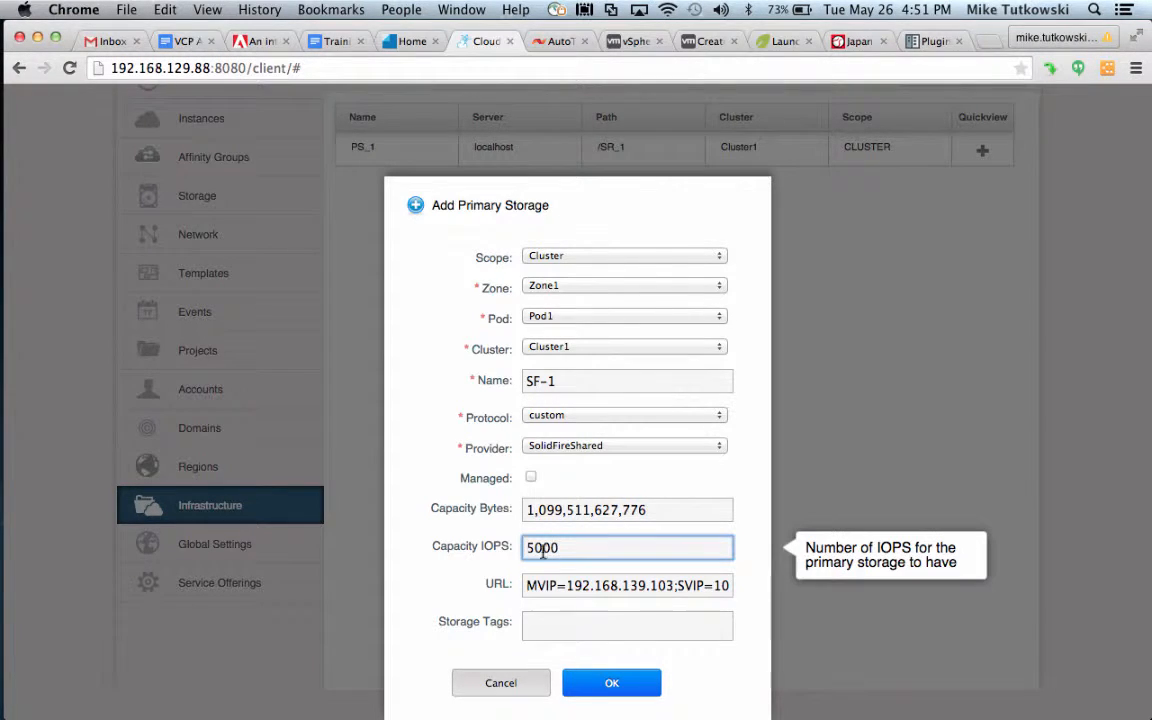
Step: Add the storage tag SolidFire-1 to the SF-1 primary storage
left_click(567, 628)
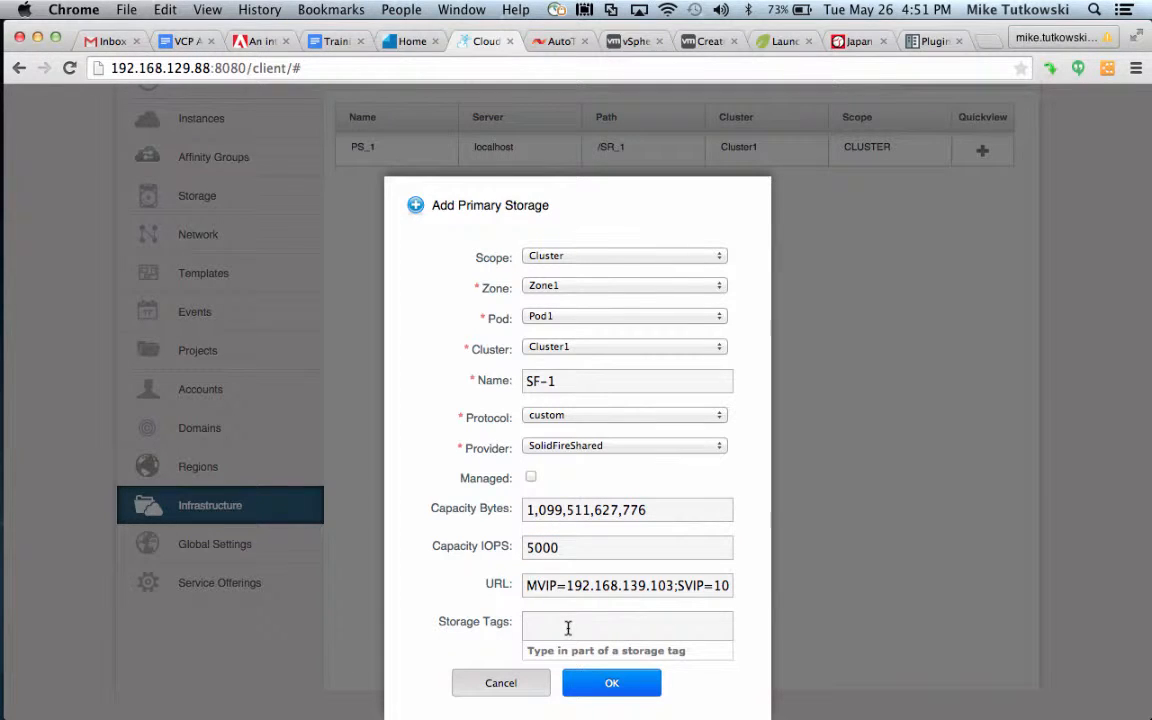
type("SolidFire-1")
left_click(700, 673)
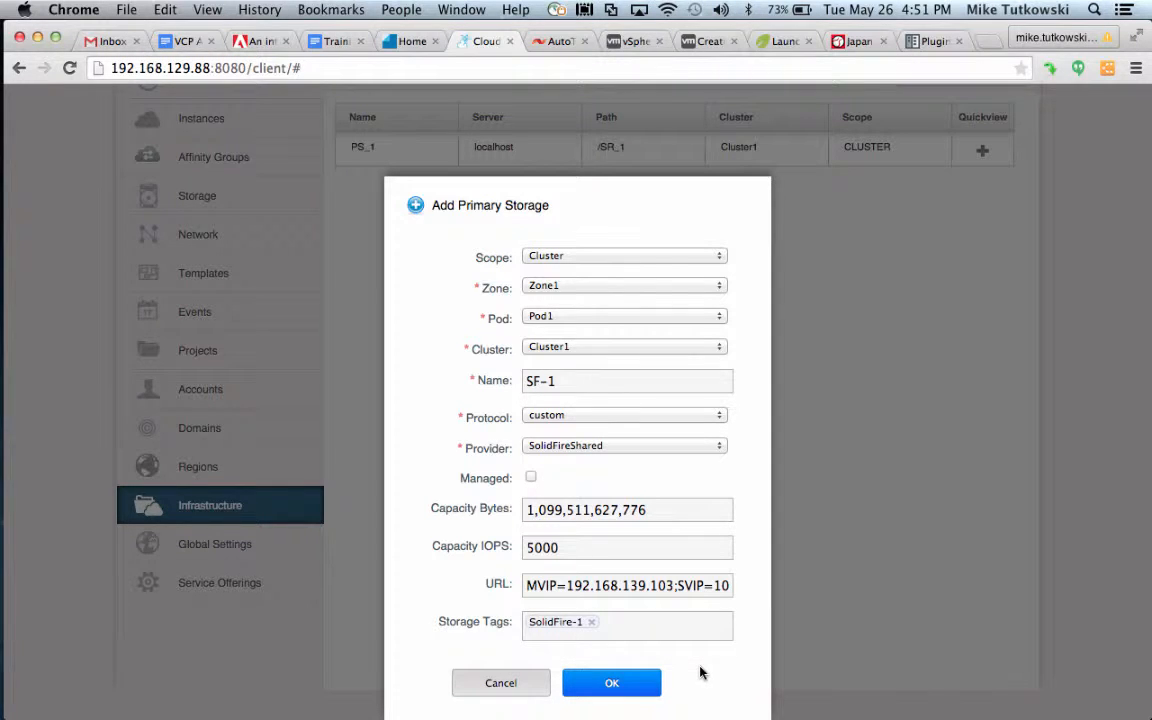
Step: Create the SF-1 primary storage and check its new volume's quality-of-service settings in the SolidFire cluster interface
left_click(613, 684)
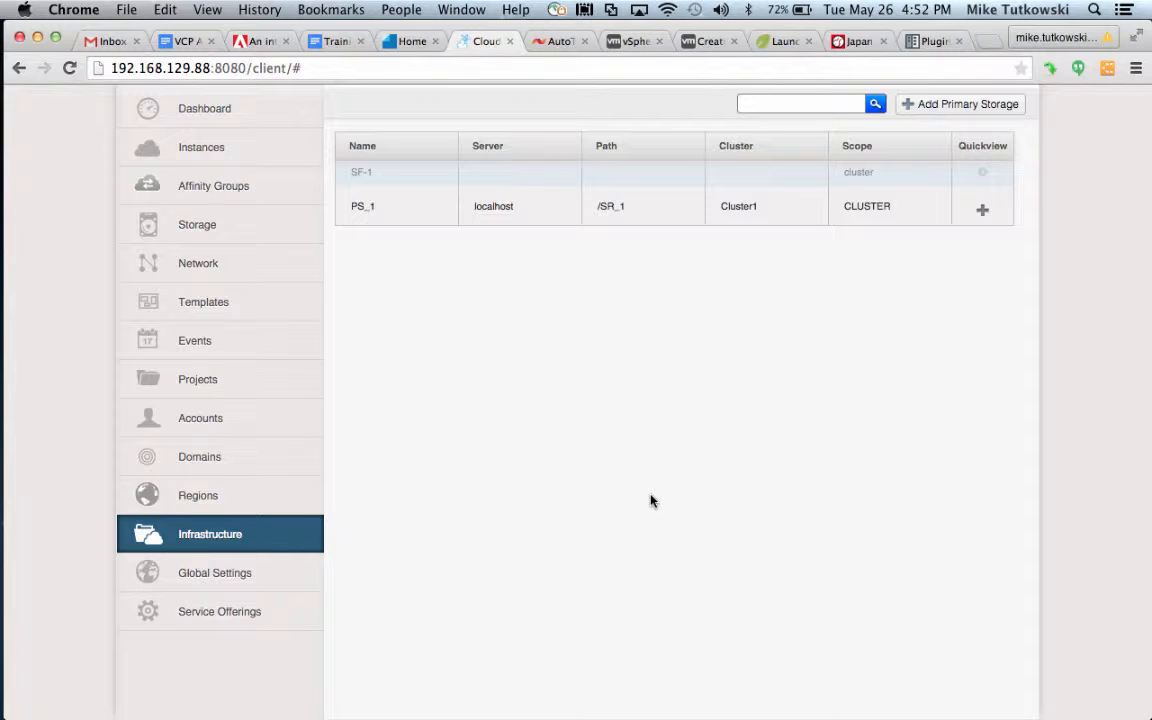
left_click(558, 45)
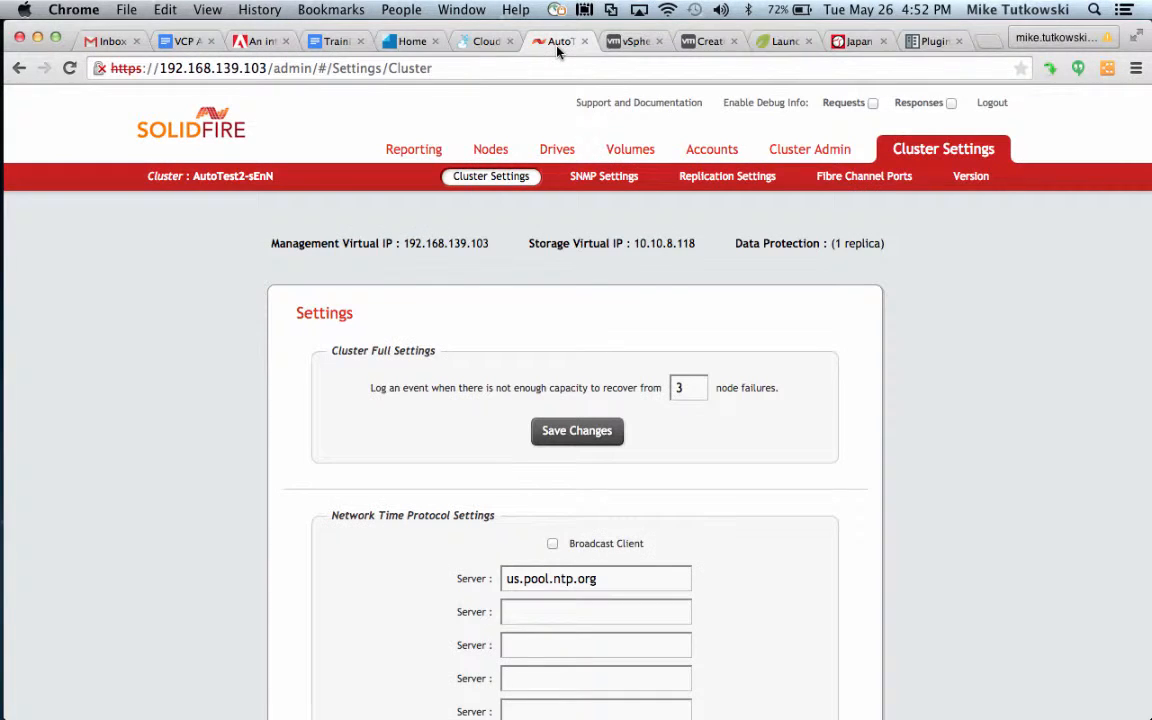
left_click(619, 152)
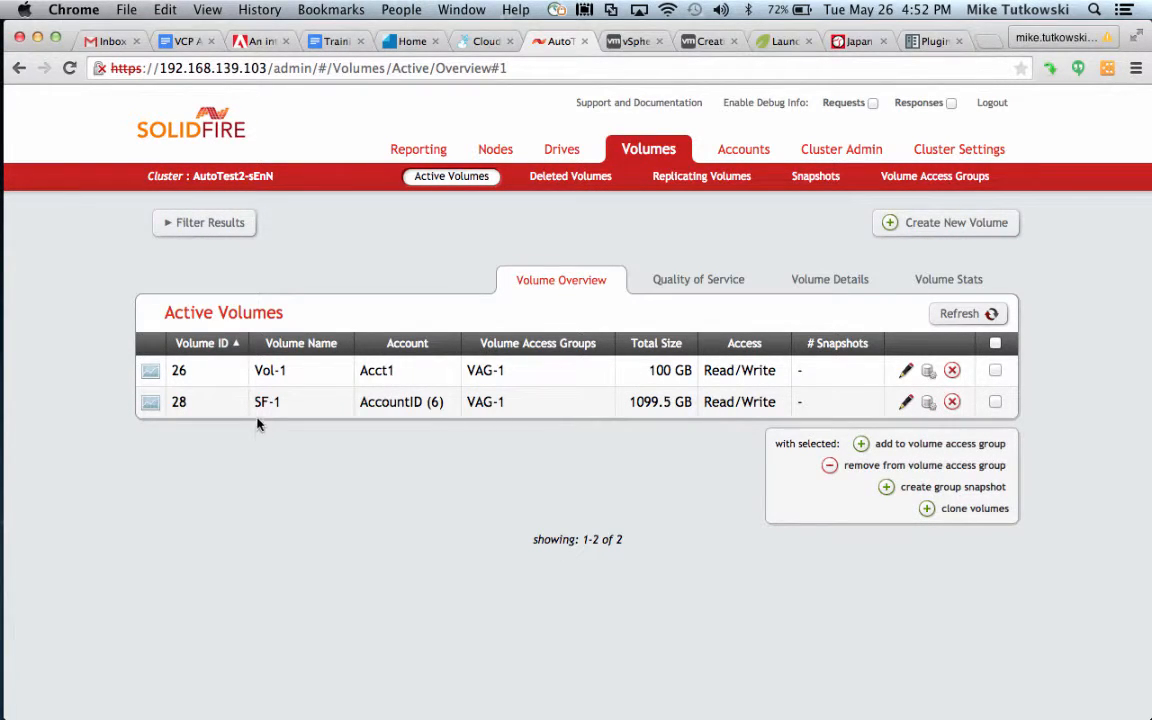
left_click_drag(255, 401, 279, 401)
left_click(662, 278)
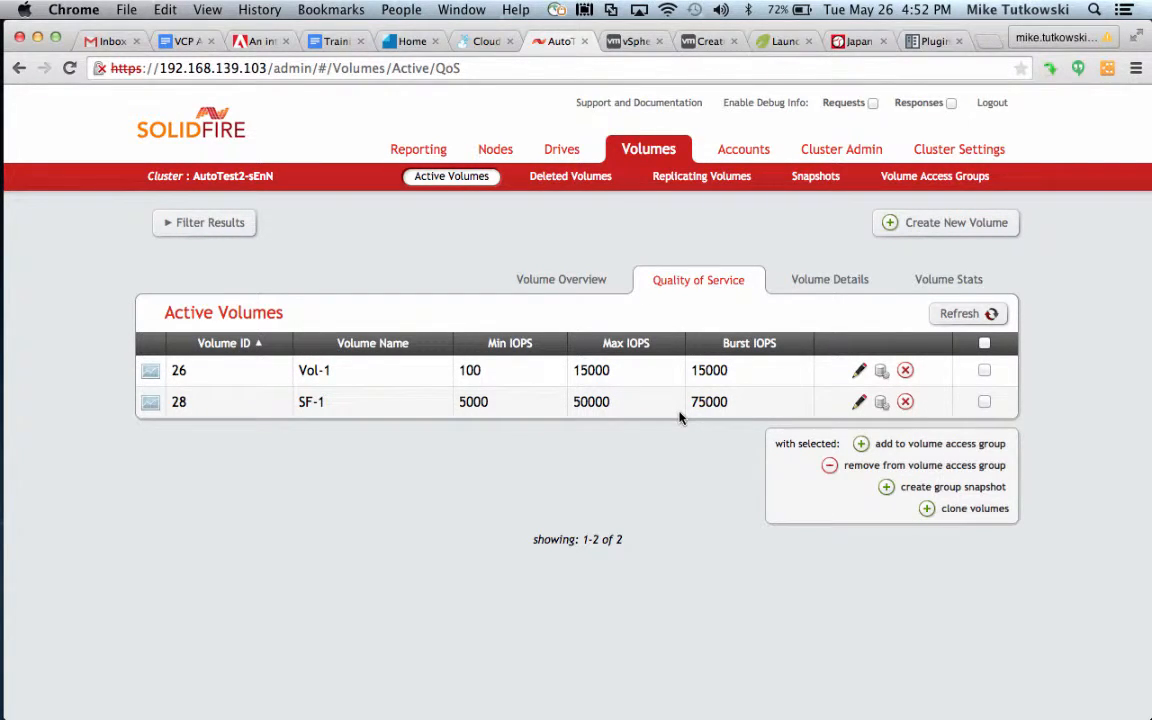
double_click(476, 404)
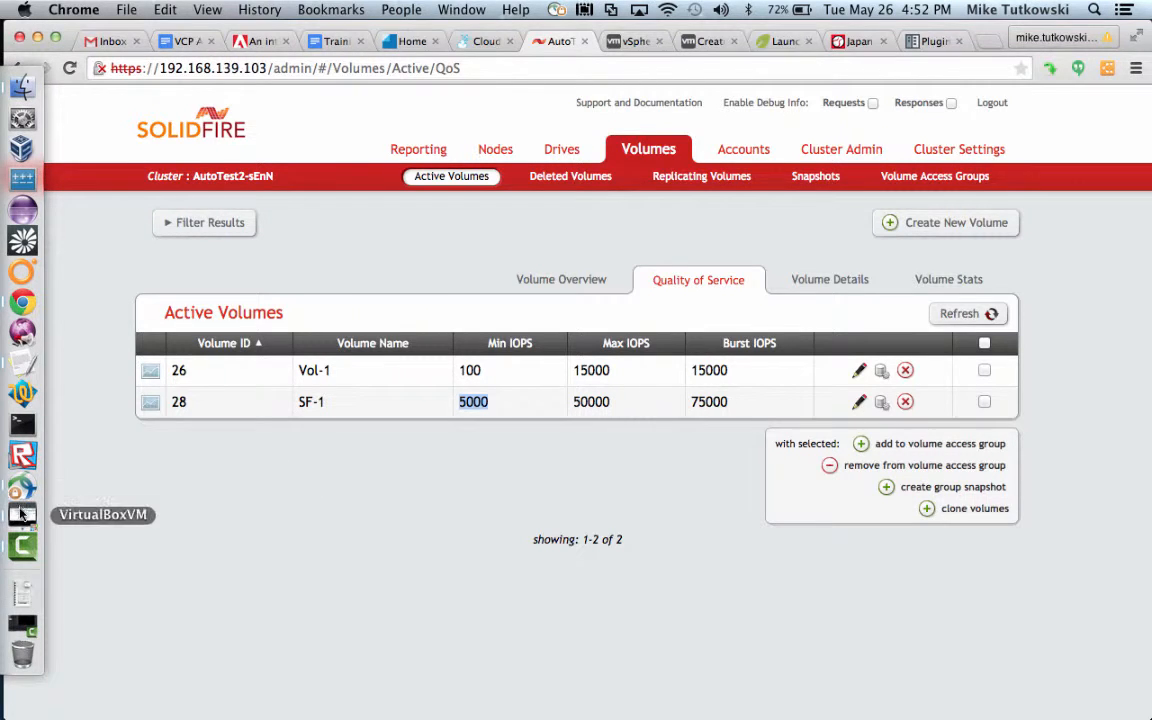
Step: Switch to XenCenter, widen the resource tree and view the general properties of the new SF-1 iSCSI storage repository
left_click(22, 588)
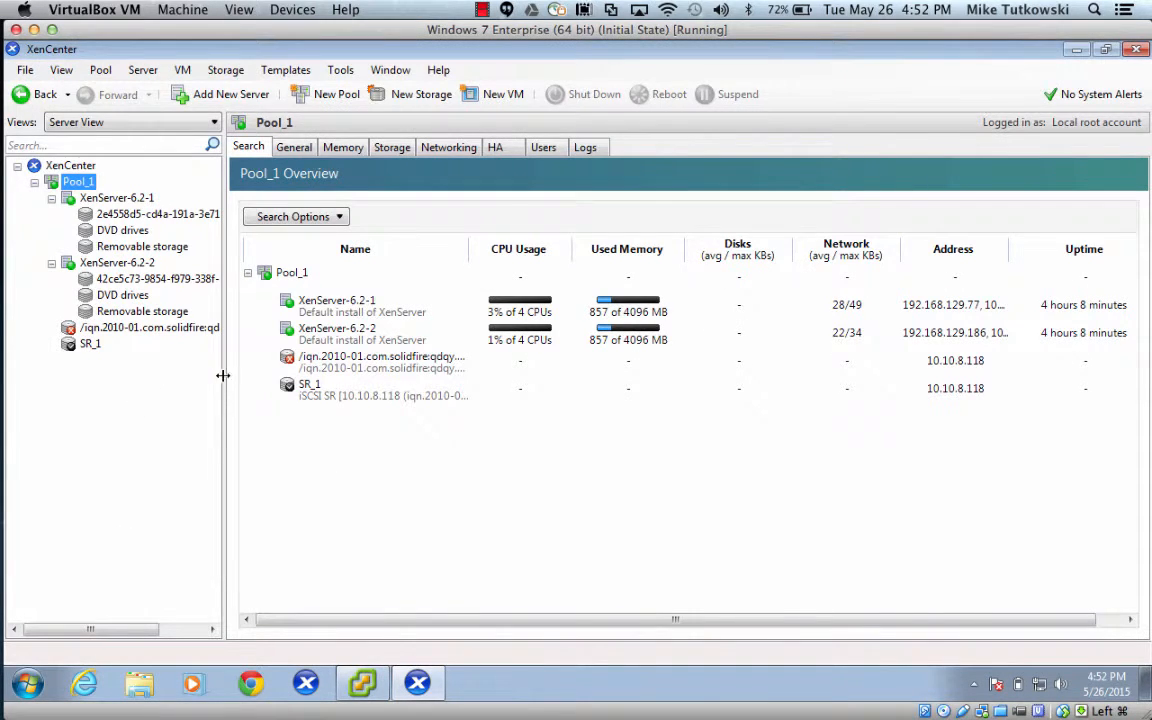
left_click_drag(221, 377, 323, 375)
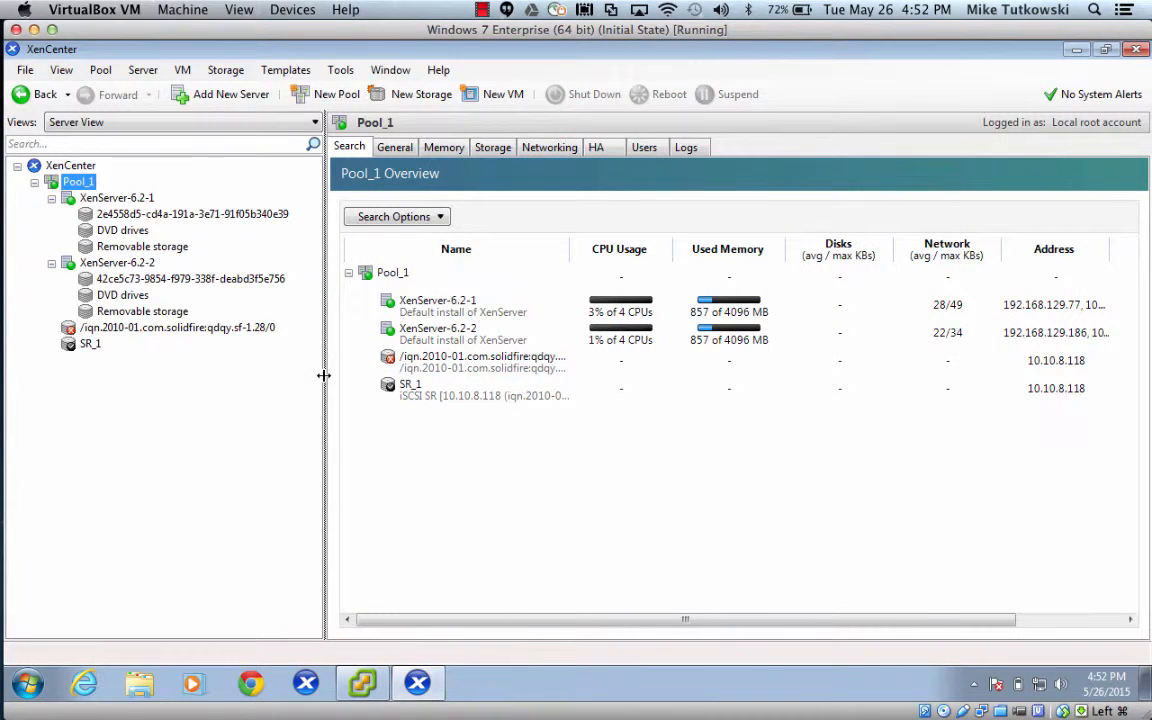
left_click(219, 331)
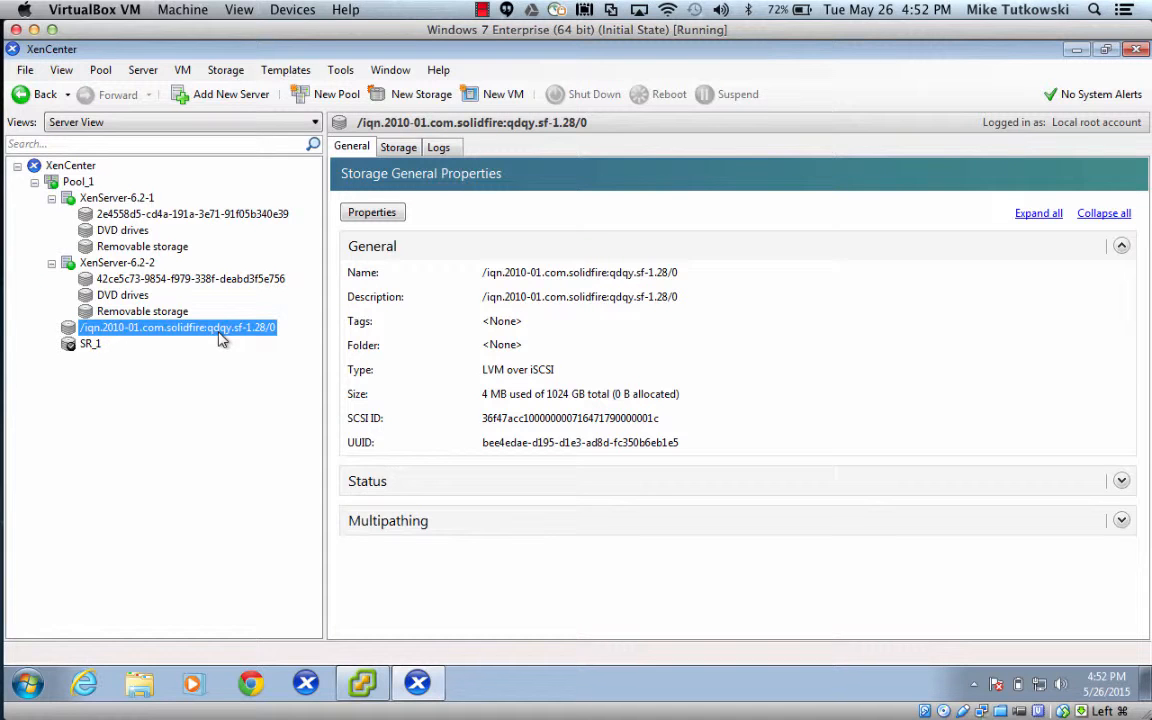
Step: Switch back to CloudStack and enable maintenance mode on the PS_1 primary storage
mouse_move(22, 335)
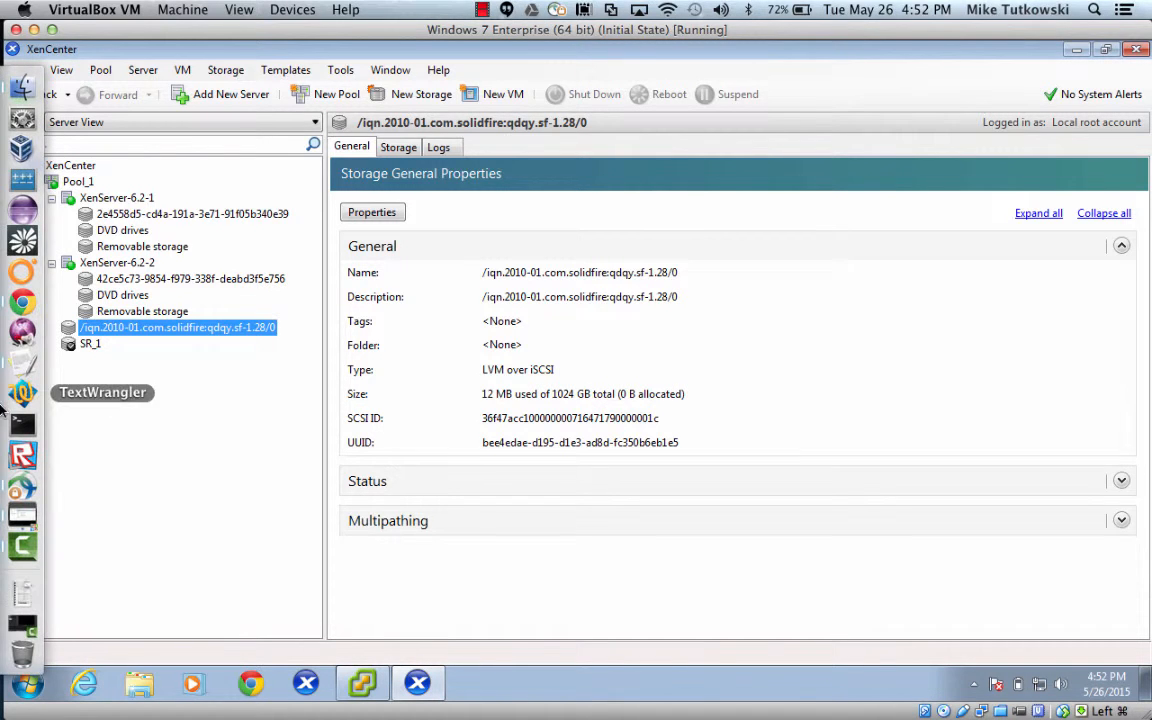
left_click(23, 308)
left_click(482, 44)
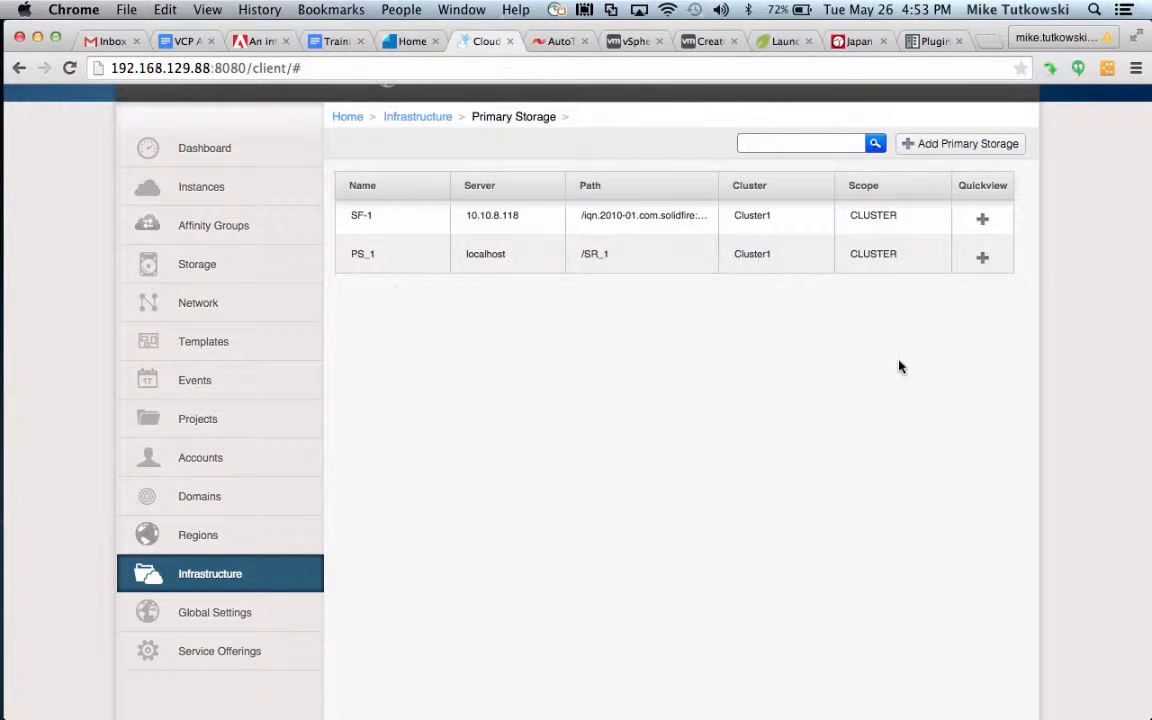
mouse_move(984, 264)
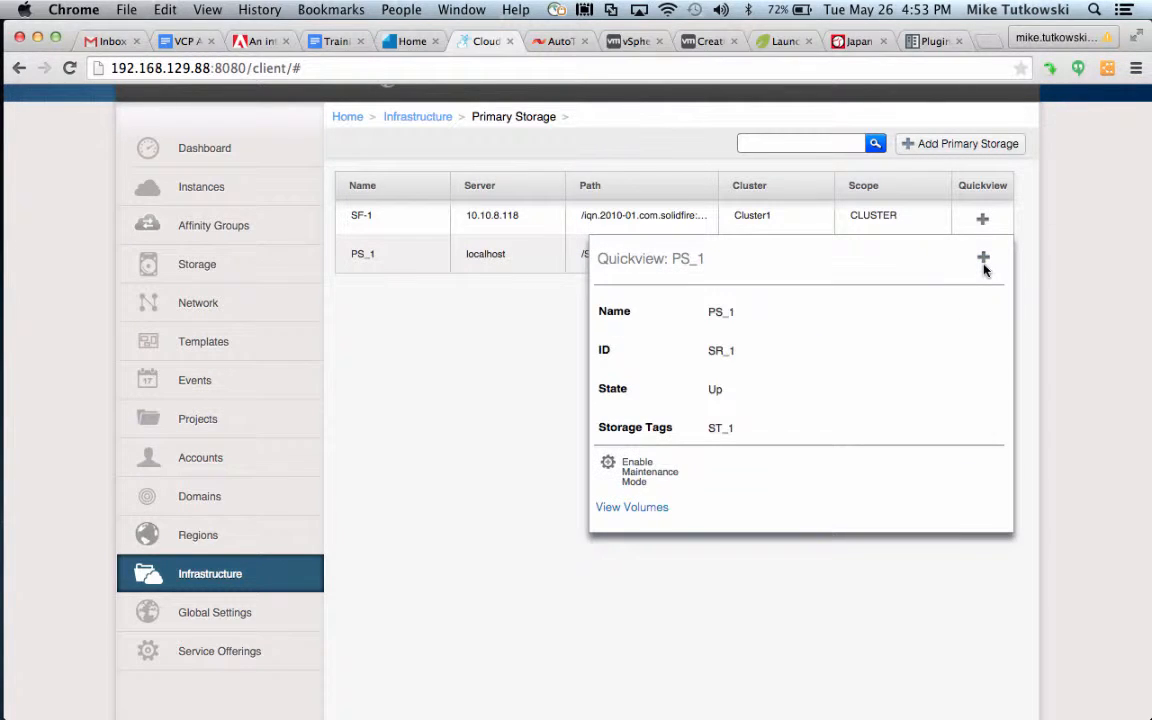
left_click(638, 475)
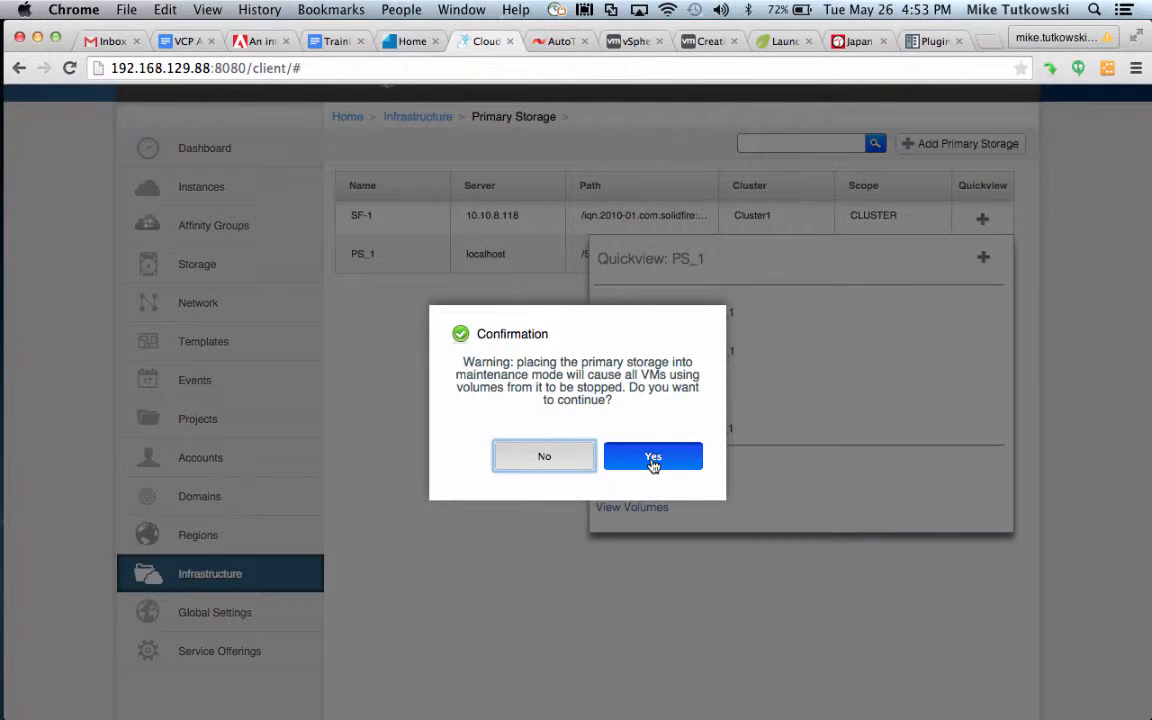
left_click(651, 459)
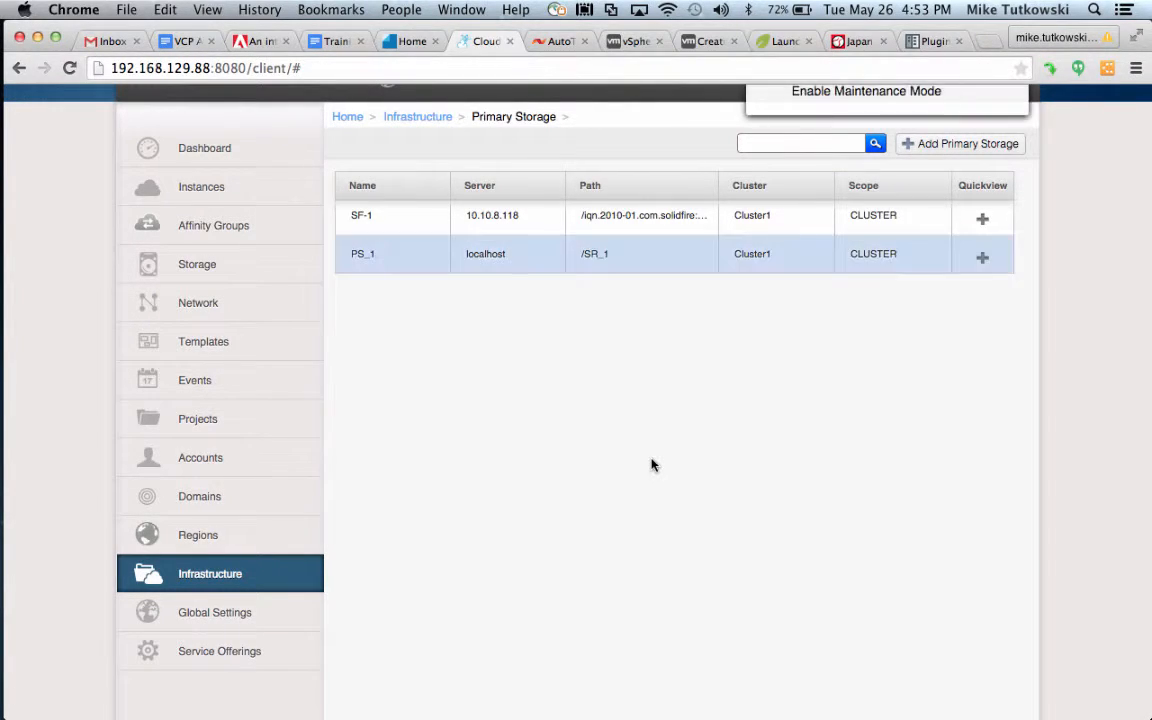
Step: Delete the PS_1 primary storage without forced removal
mouse_move(981, 262)
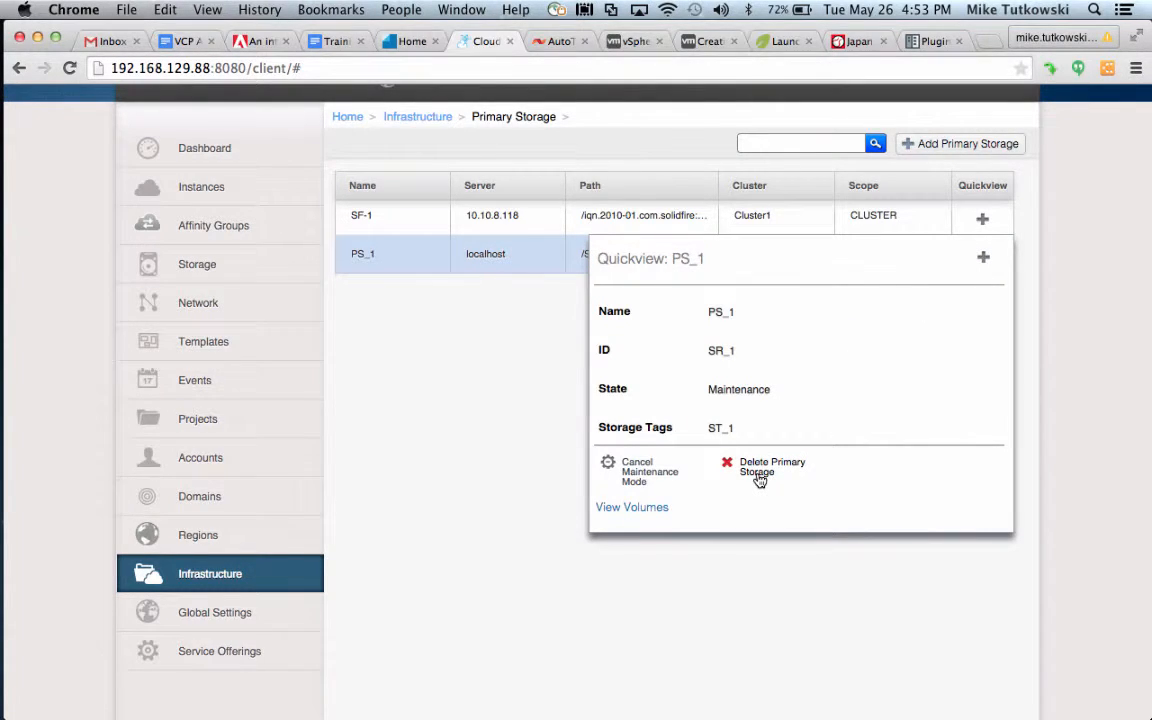
left_click(756, 480)
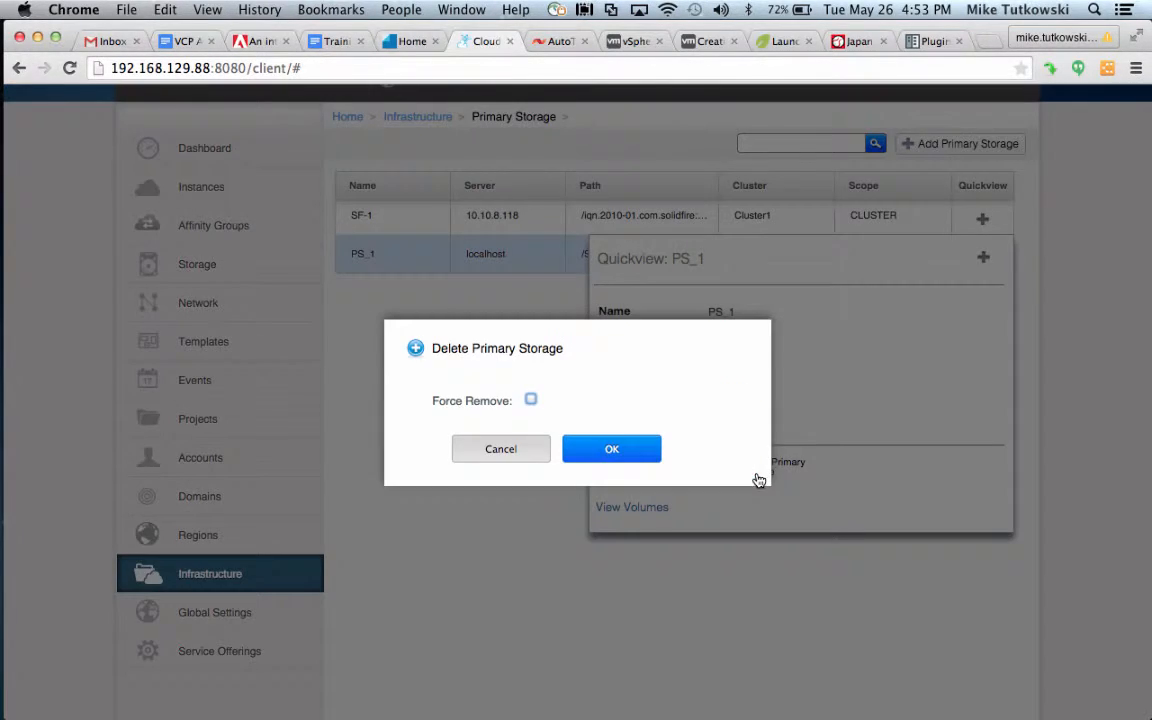
left_click(646, 461)
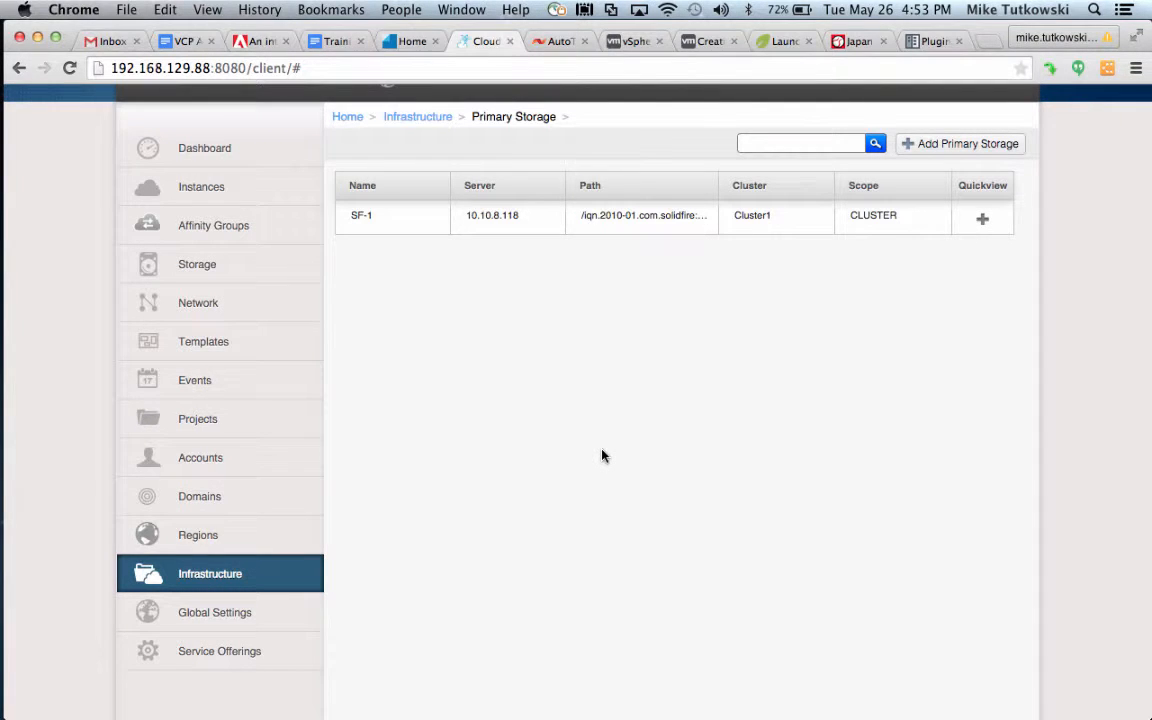
mouse_move(3, 377)
left_click(14, 553)
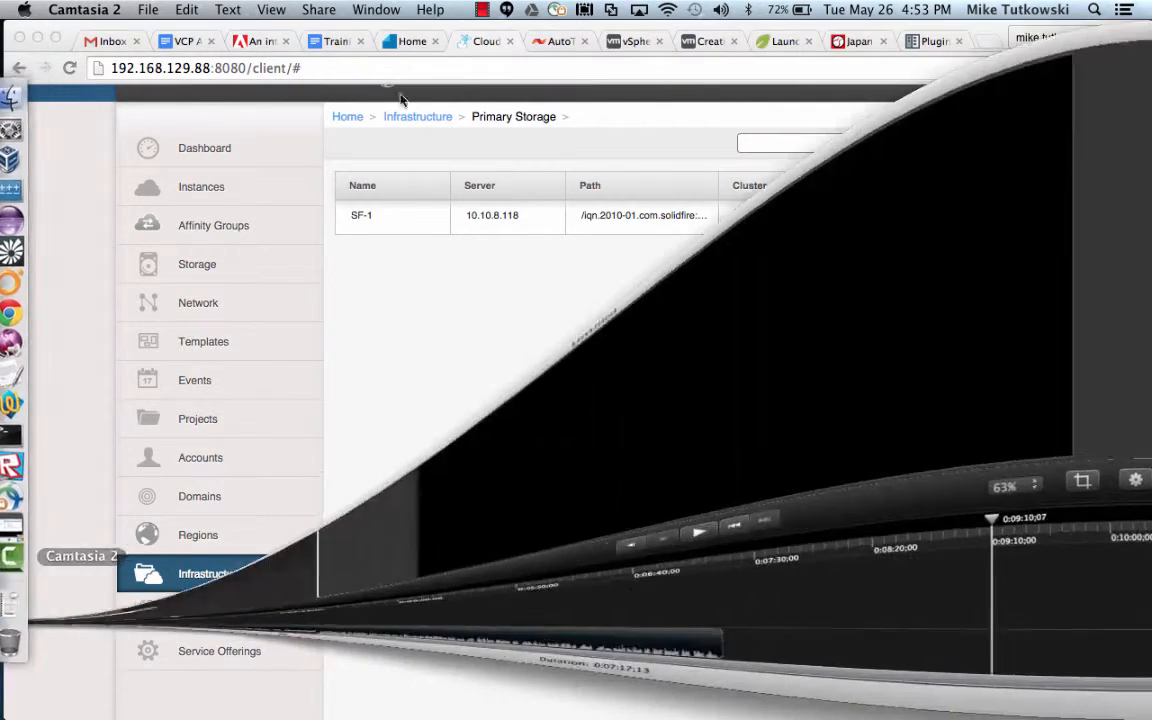
left_click(482, 9)
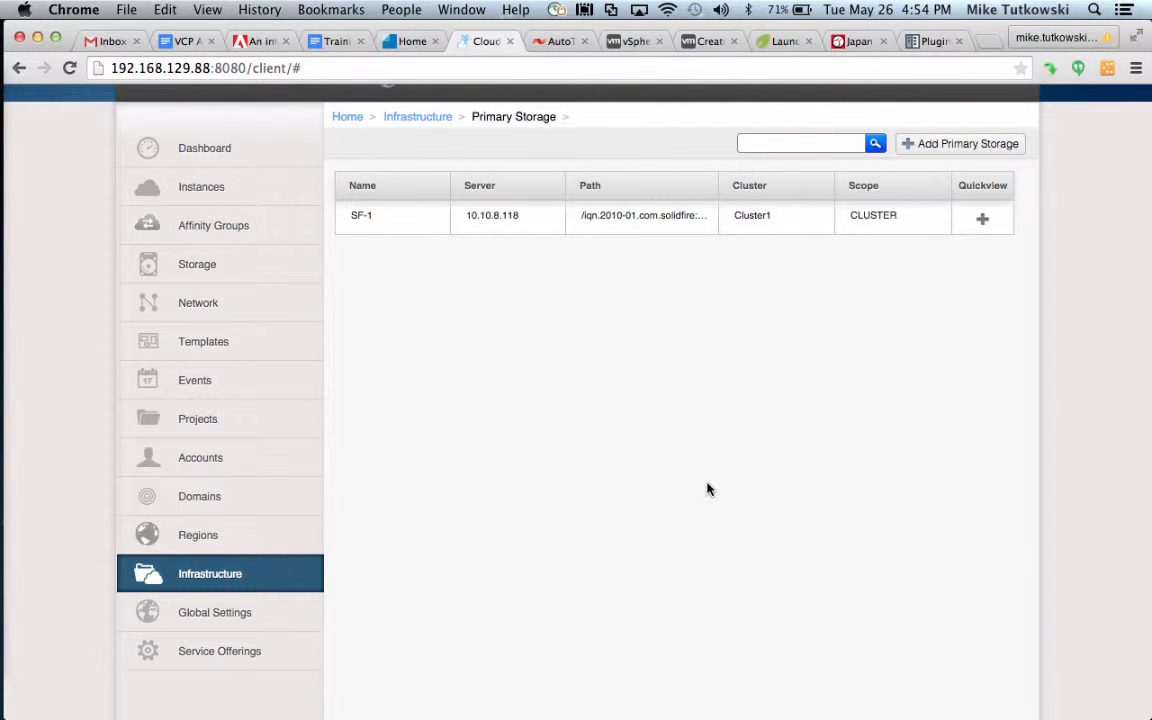
Step: Check XenCenter's storage repositories for SR_1 and refresh the active volumes overview in the SolidFire interface
mouse_move(22, 455)
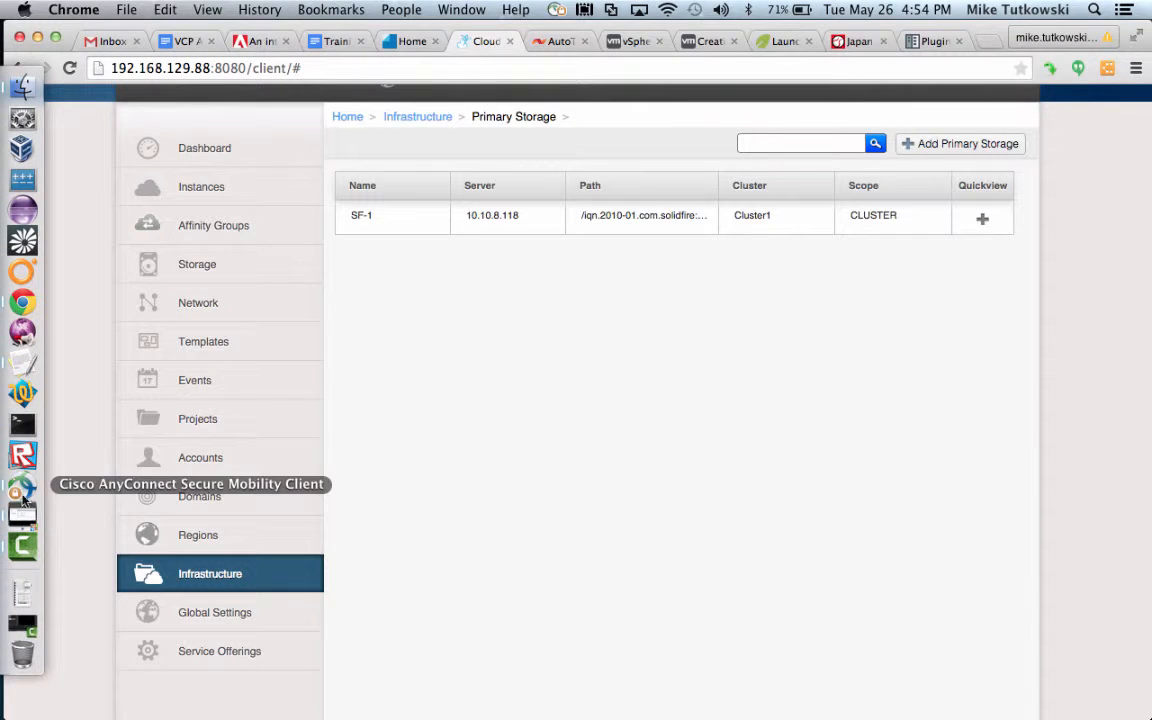
left_click(24, 517)
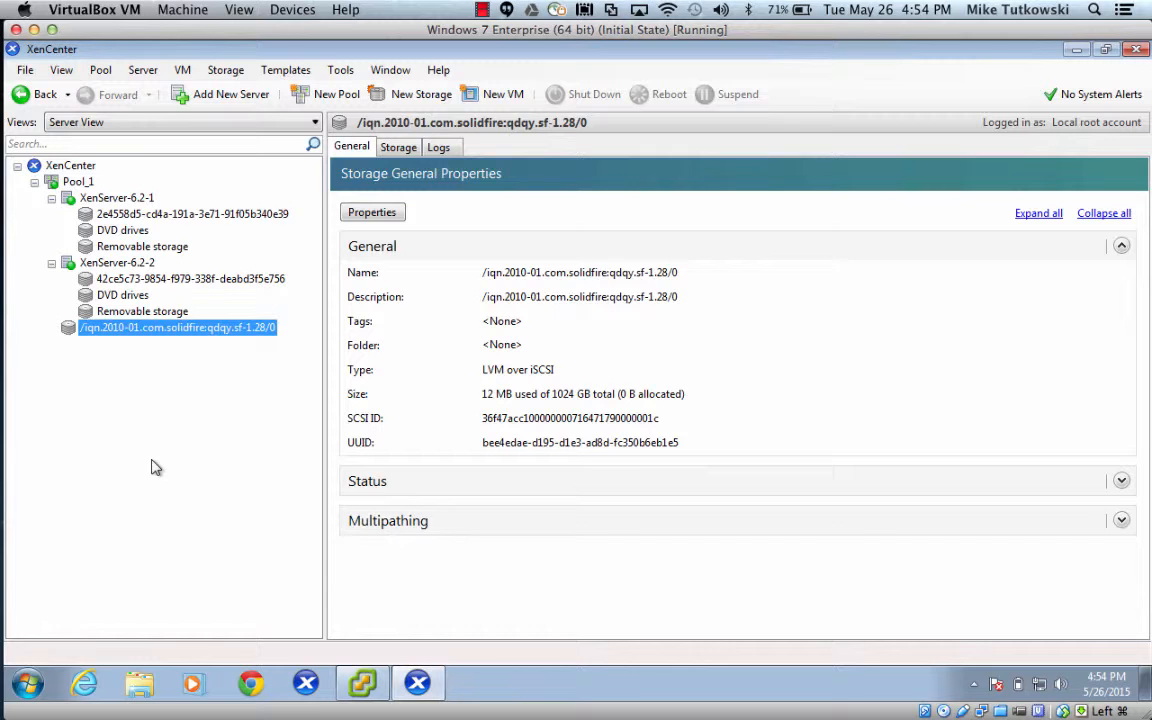
mouse_move(8, 420)
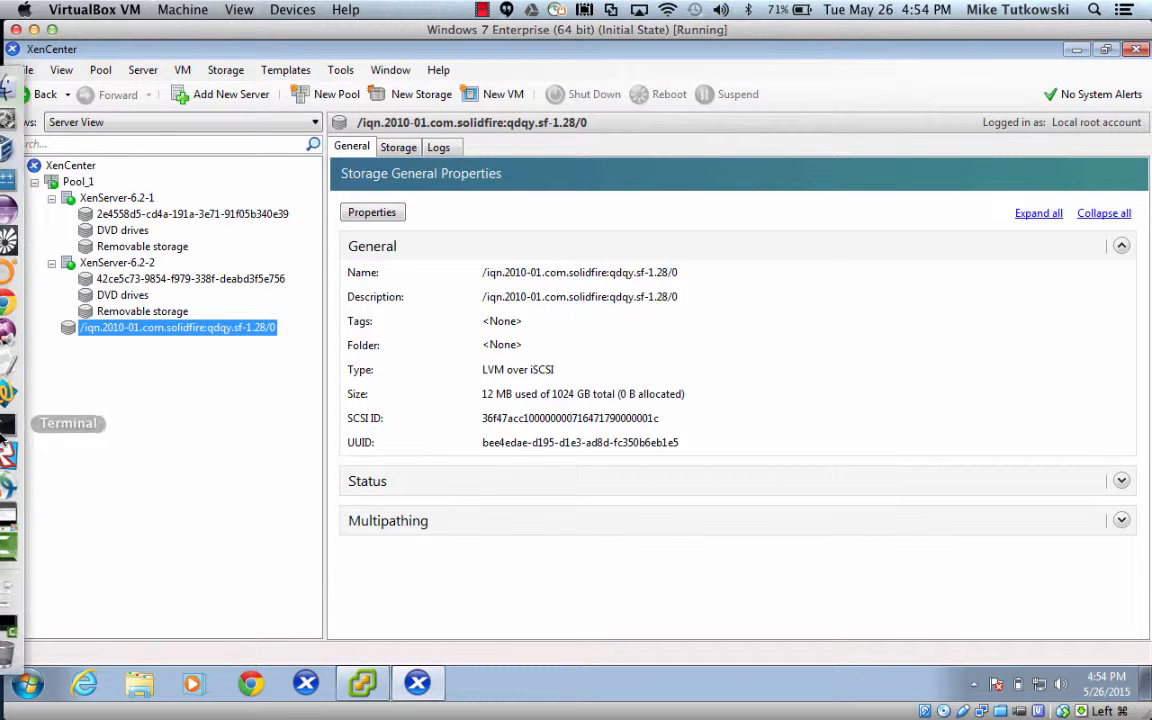
left_click(23, 303)
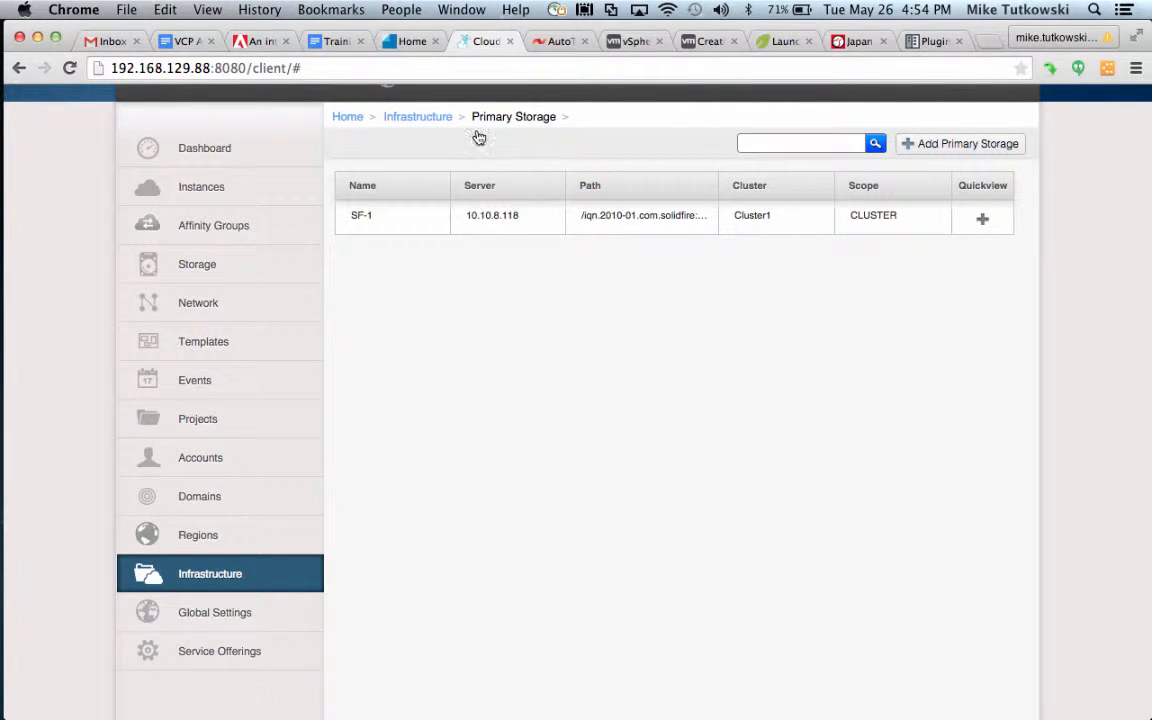
left_click(550, 42)
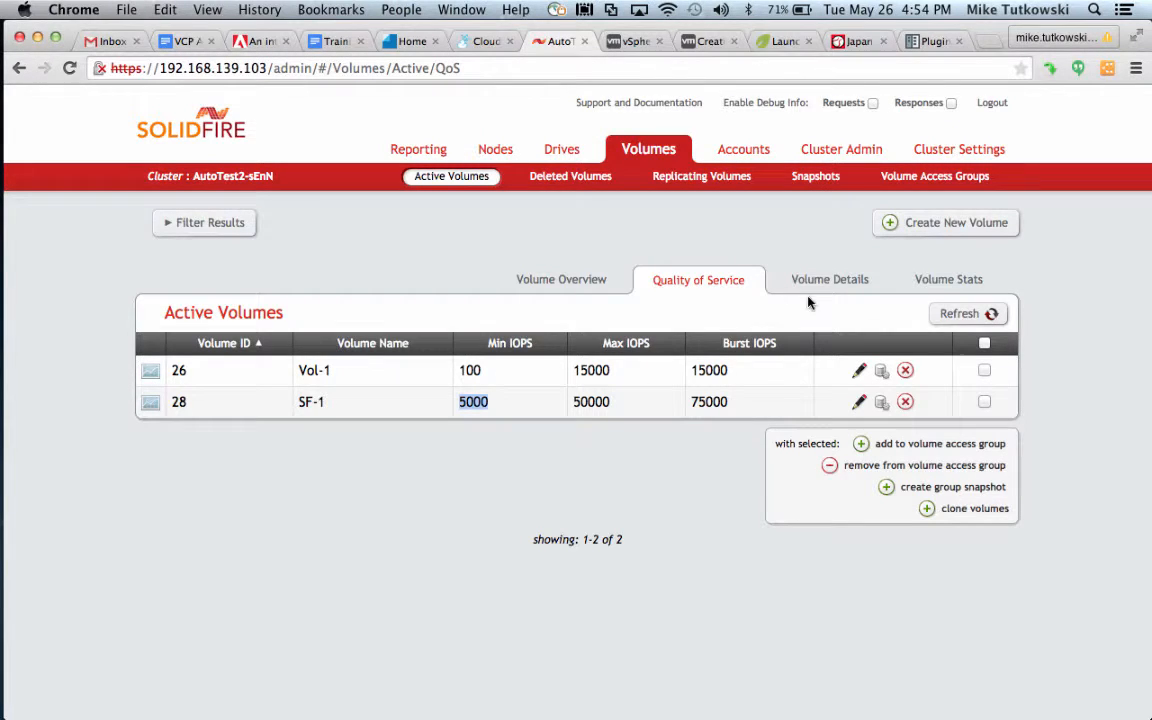
left_click(579, 282)
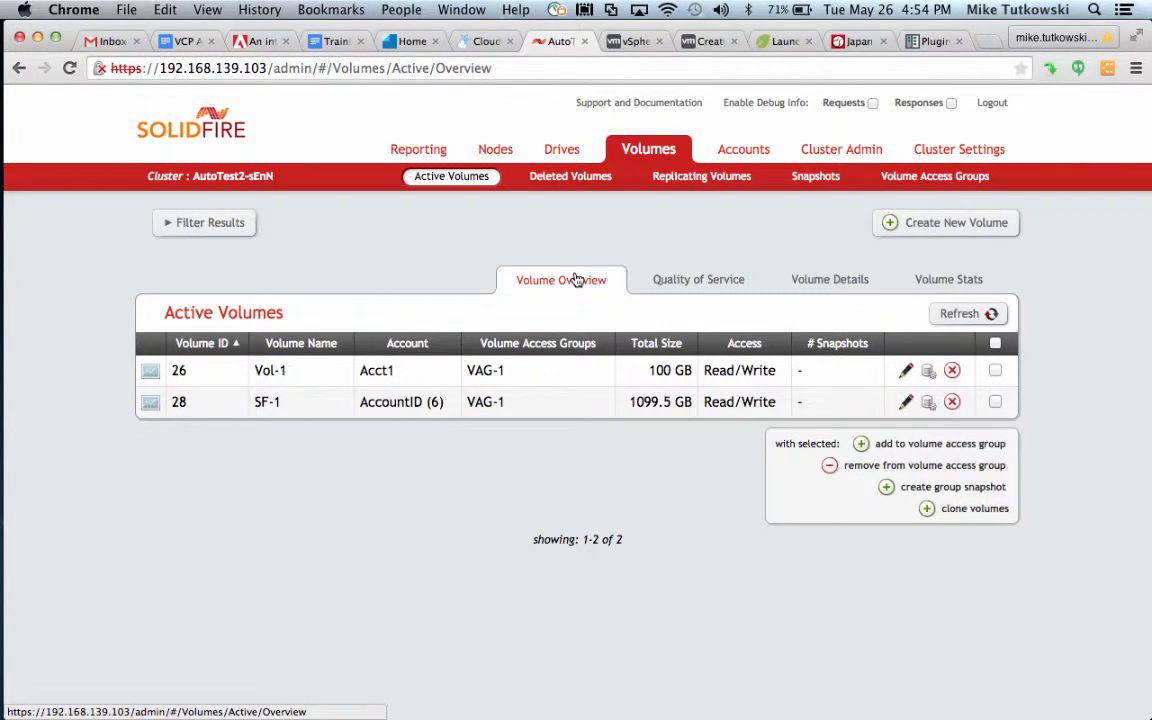
left_click(952, 316)
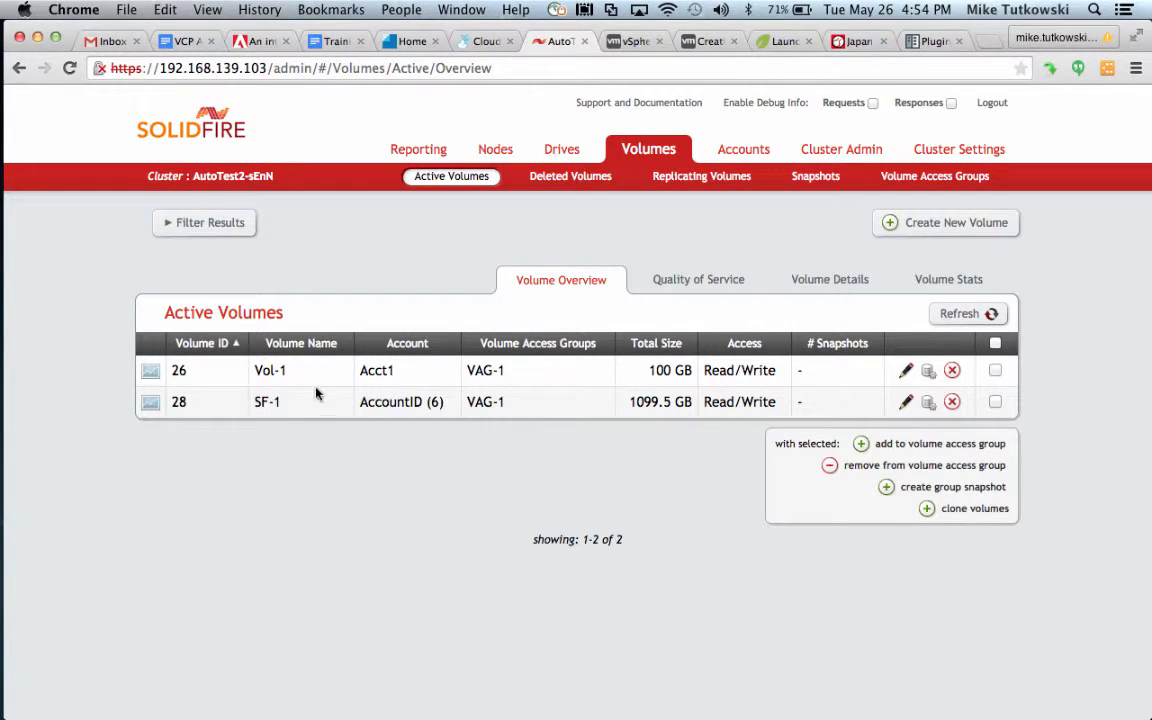
Step: Delete the Vol-1 volume from the SolidFire cluster and refresh the active volumes list
left_click_drag(285, 372, 256, 373)
left_click(952, 371)
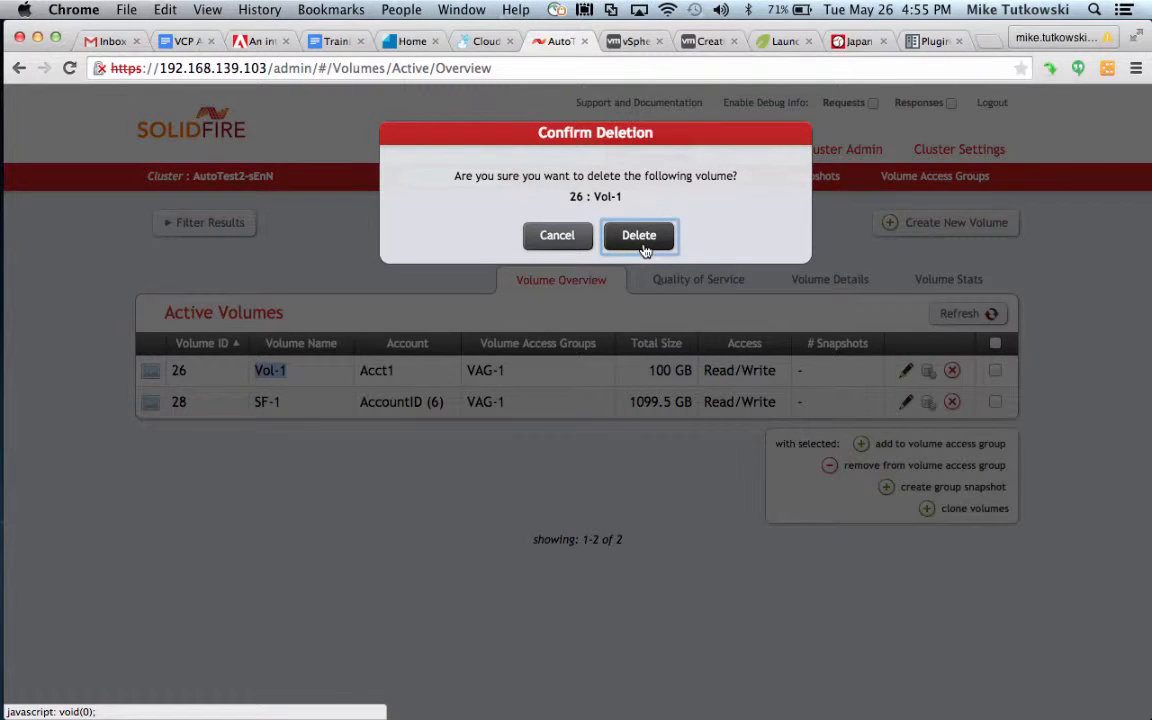
left_click(640, 236)
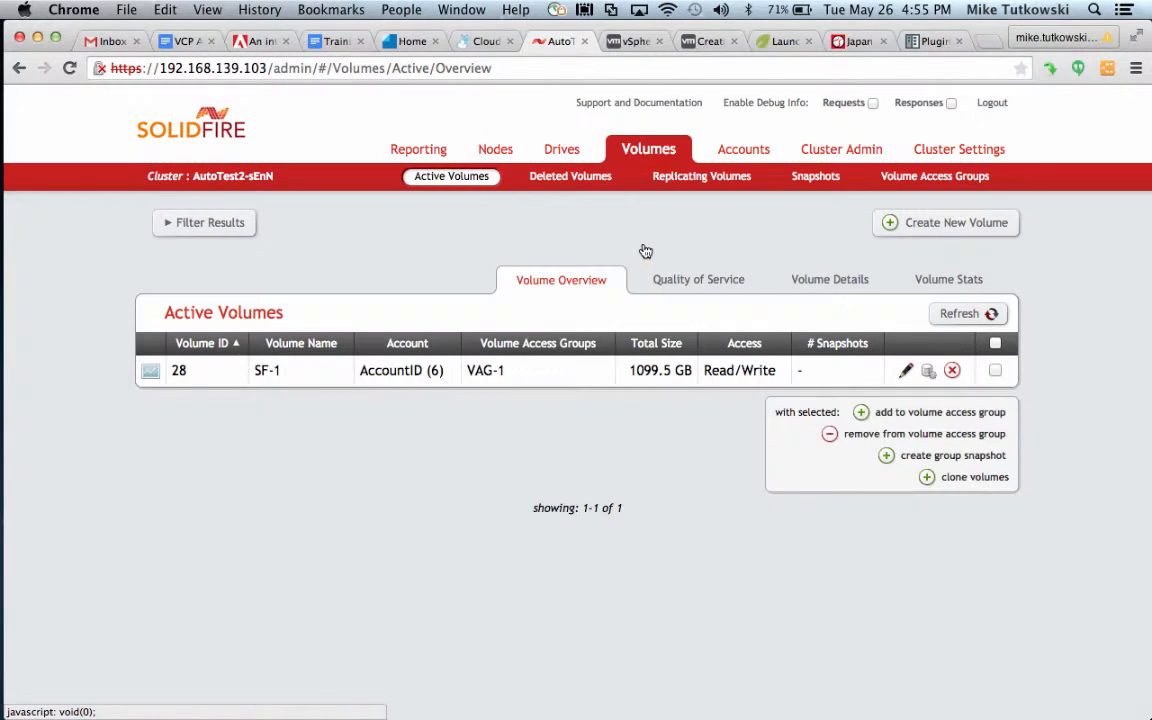
left_click(958, 316)
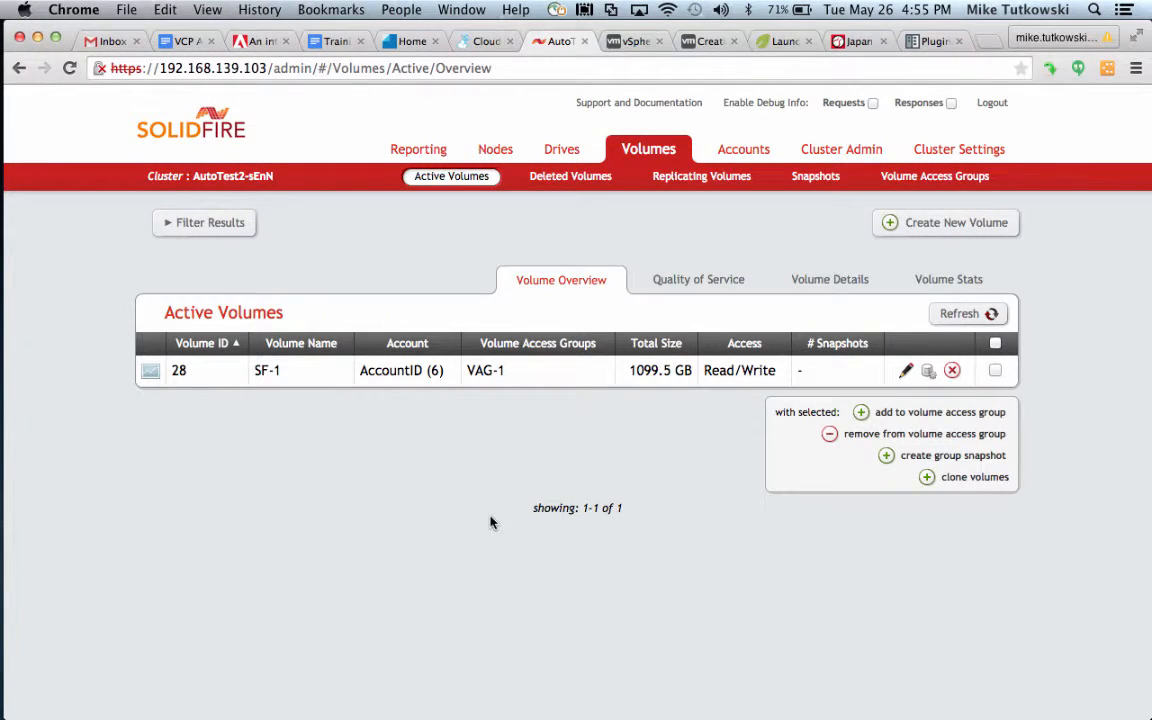
Step: Check the SF-1 storage repository under Pool_1 in XenCenter and return to Chrome
mouse_move(12, 480)
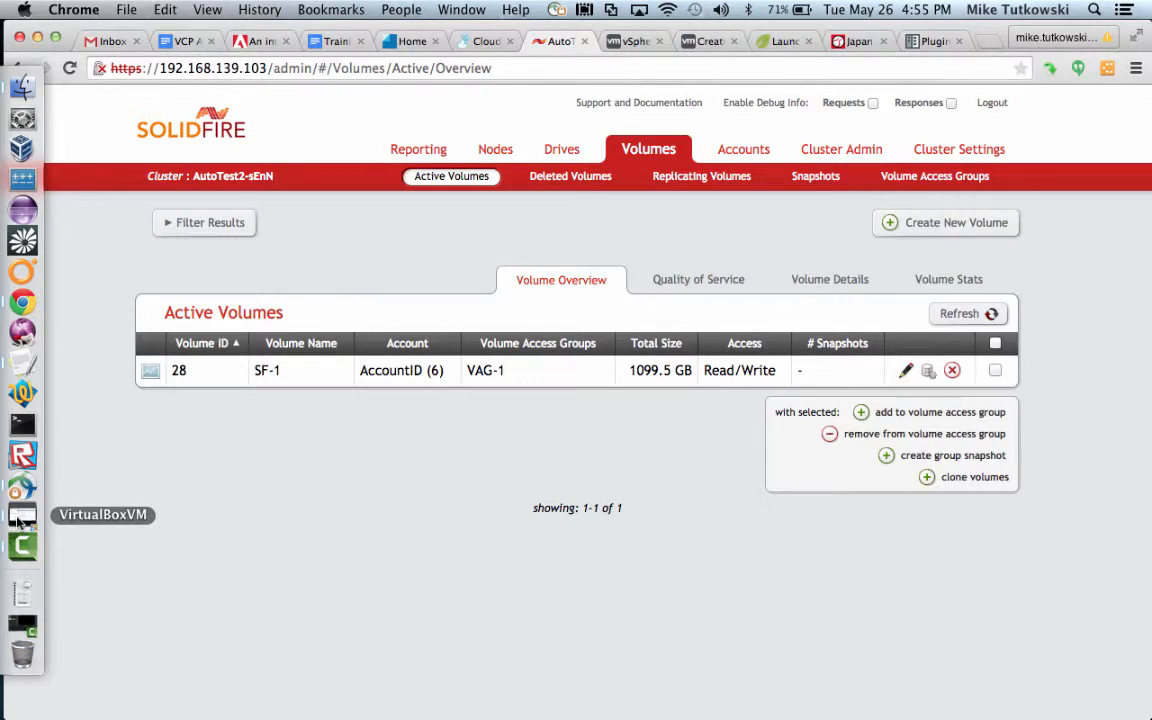
left_click(20, 518)
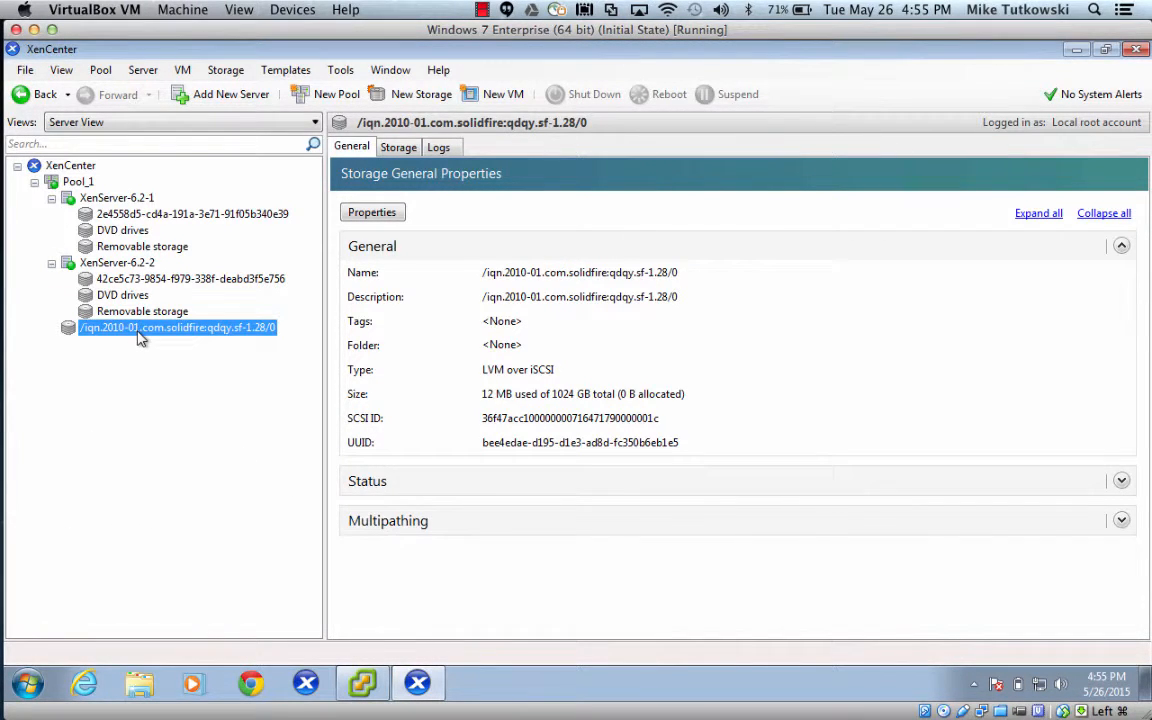
mouse_move(10, 318)
left_click(40, 300)
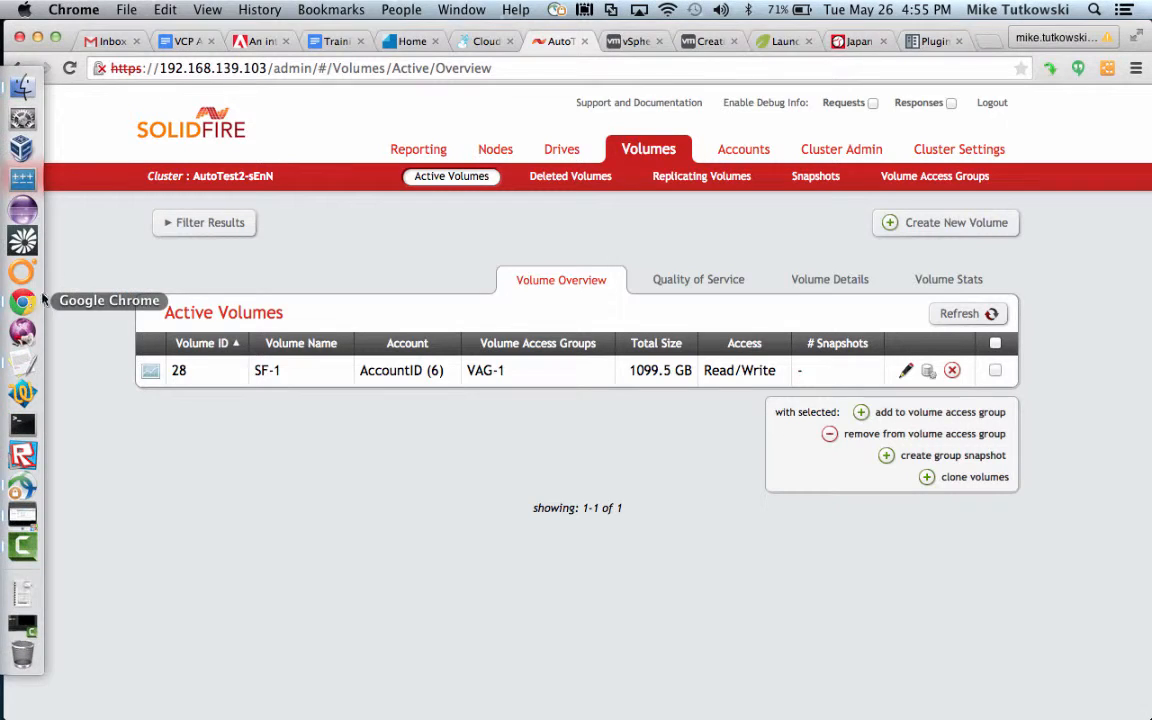
Step: Open the details of Zone1 from the CloudStack infrastructure zones
left_click(470, 41)
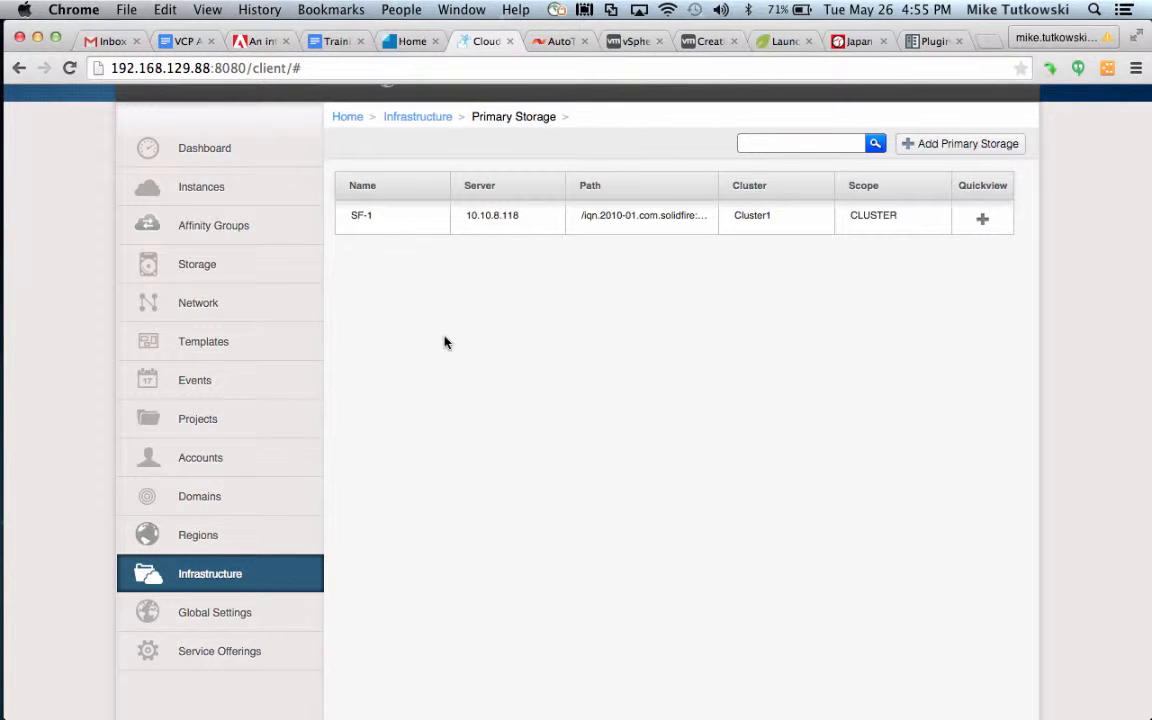
left_click(257, 582)
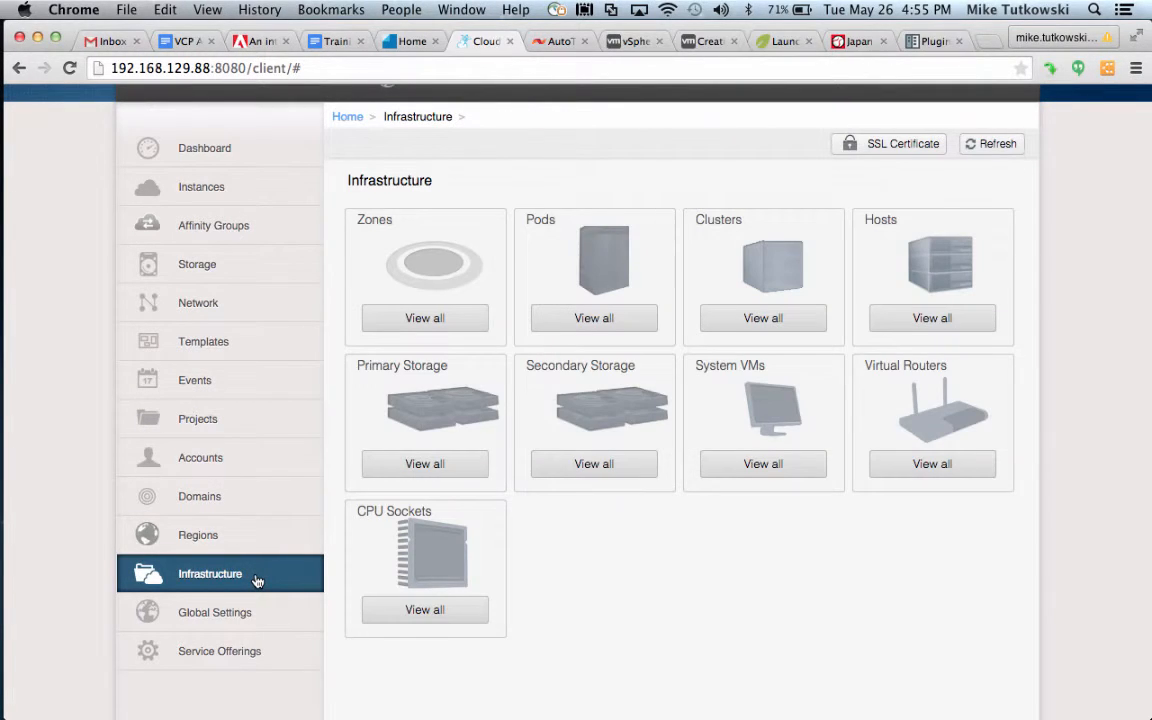
left_click(429, 334)
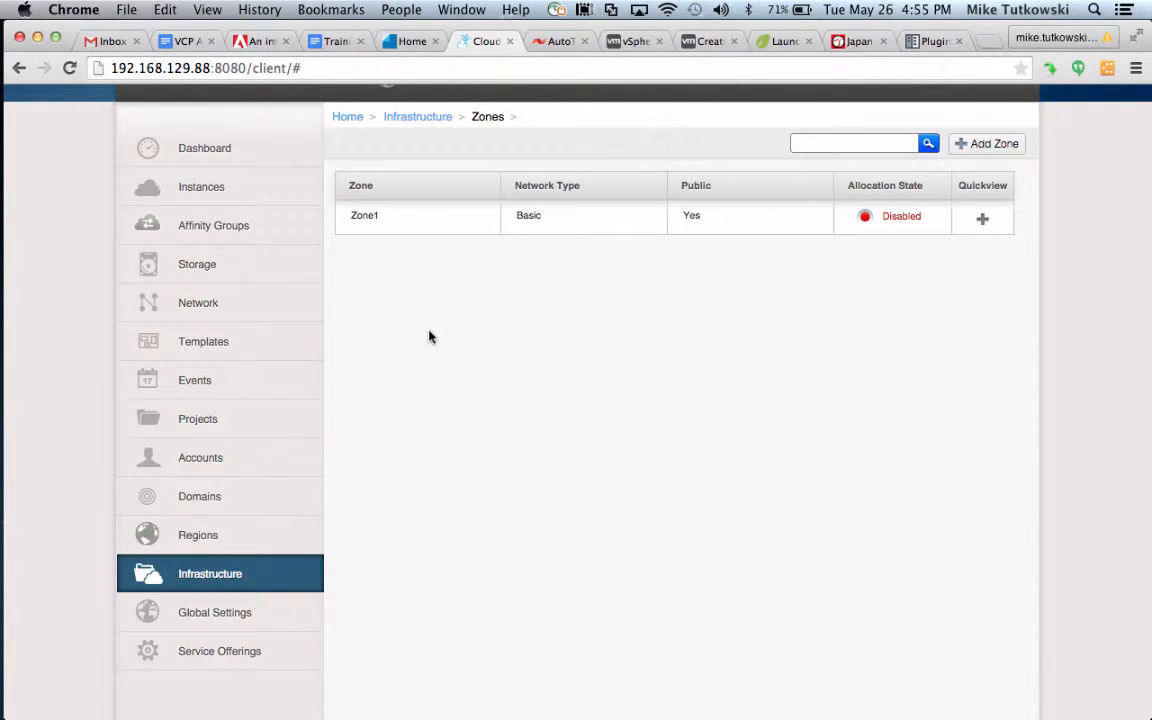
left_click(366, 224)
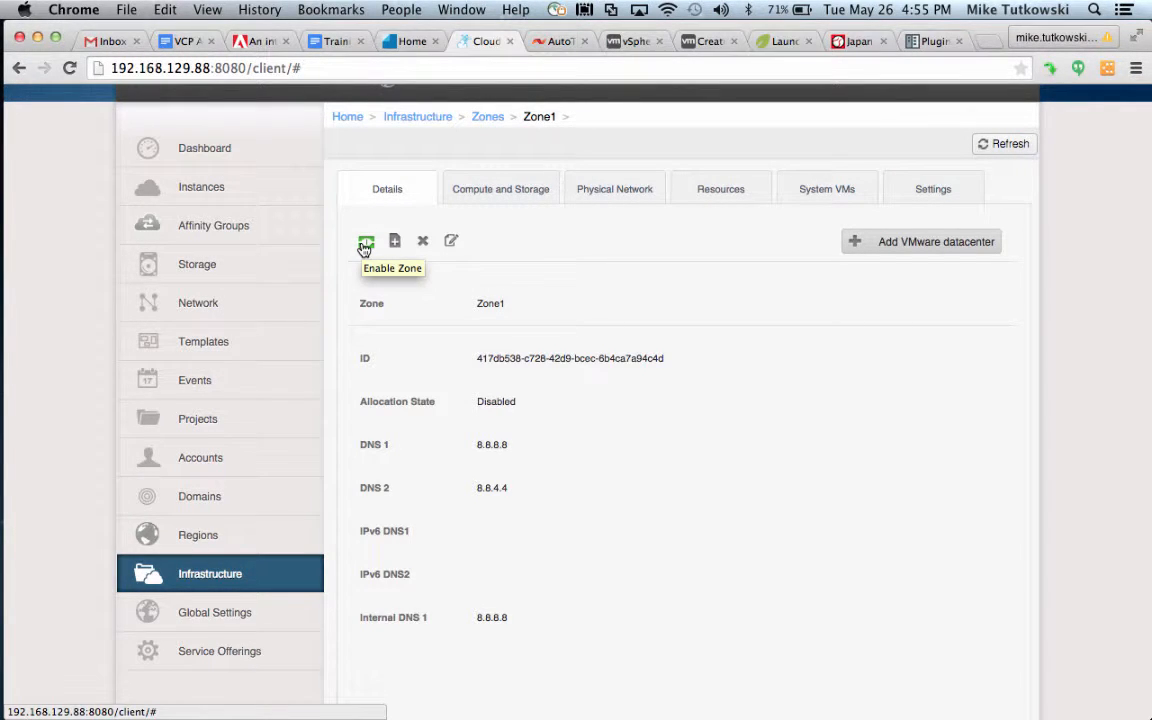
Step: Enable Zone1 and confirm the change
left_click(366, 243)
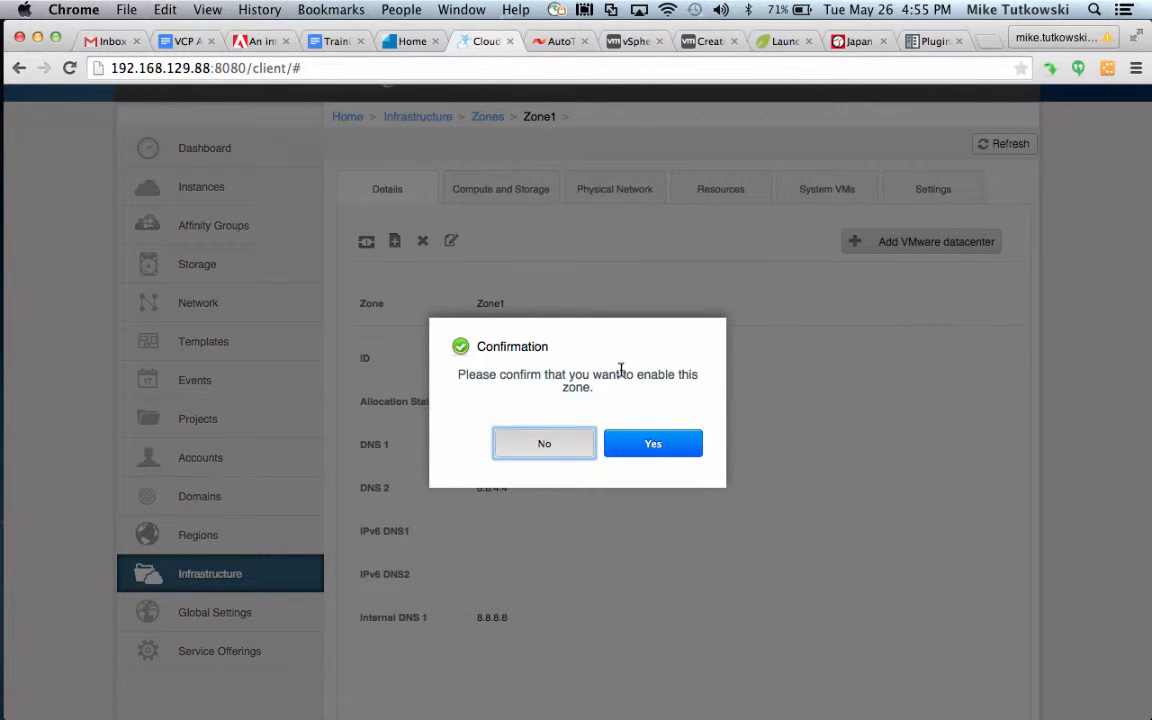
left_click(653, 444)
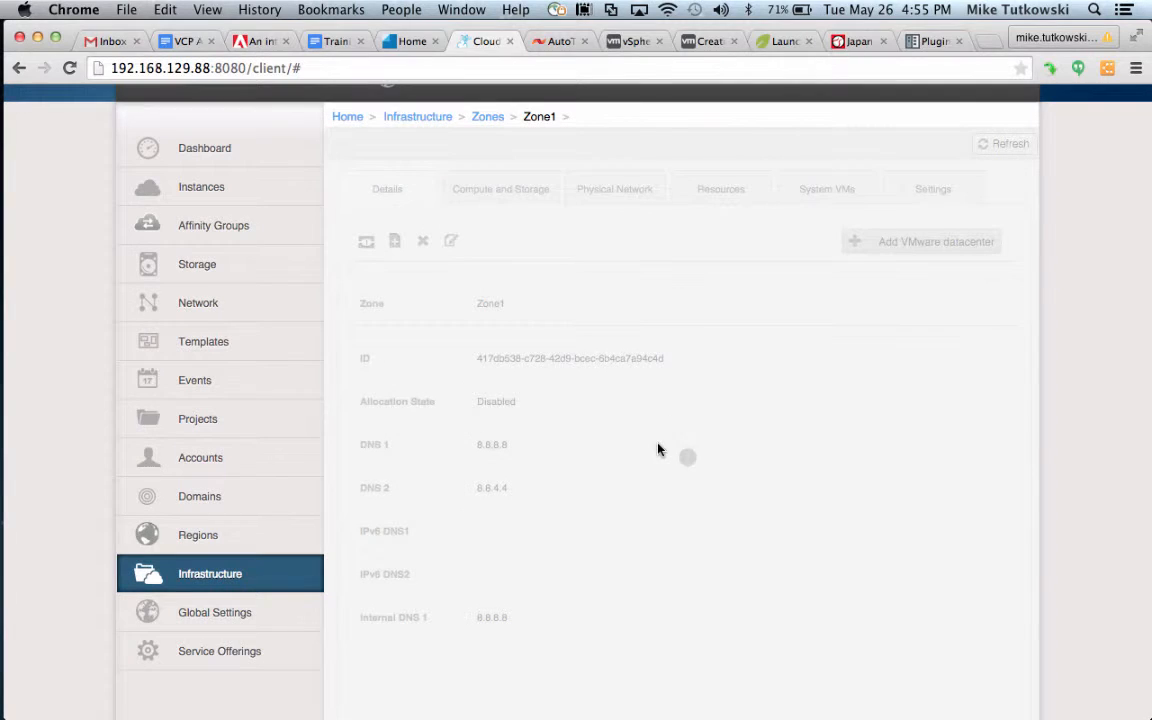
mouse_move(20, 515)
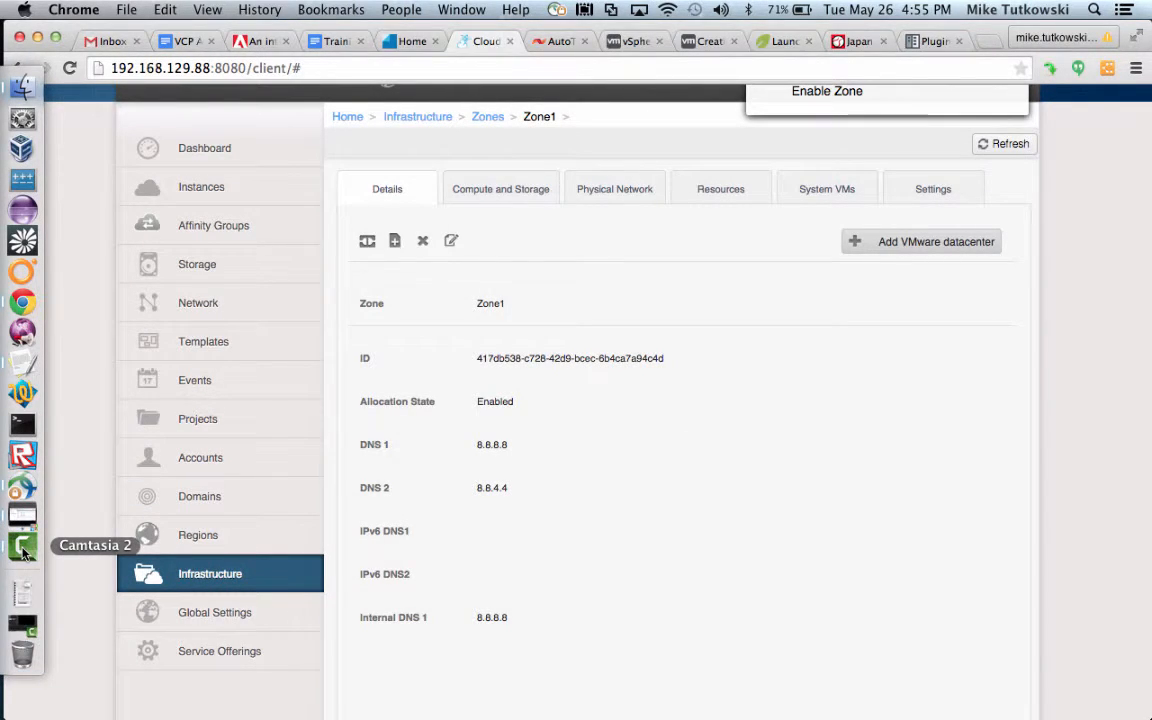
left_click(22, 548)
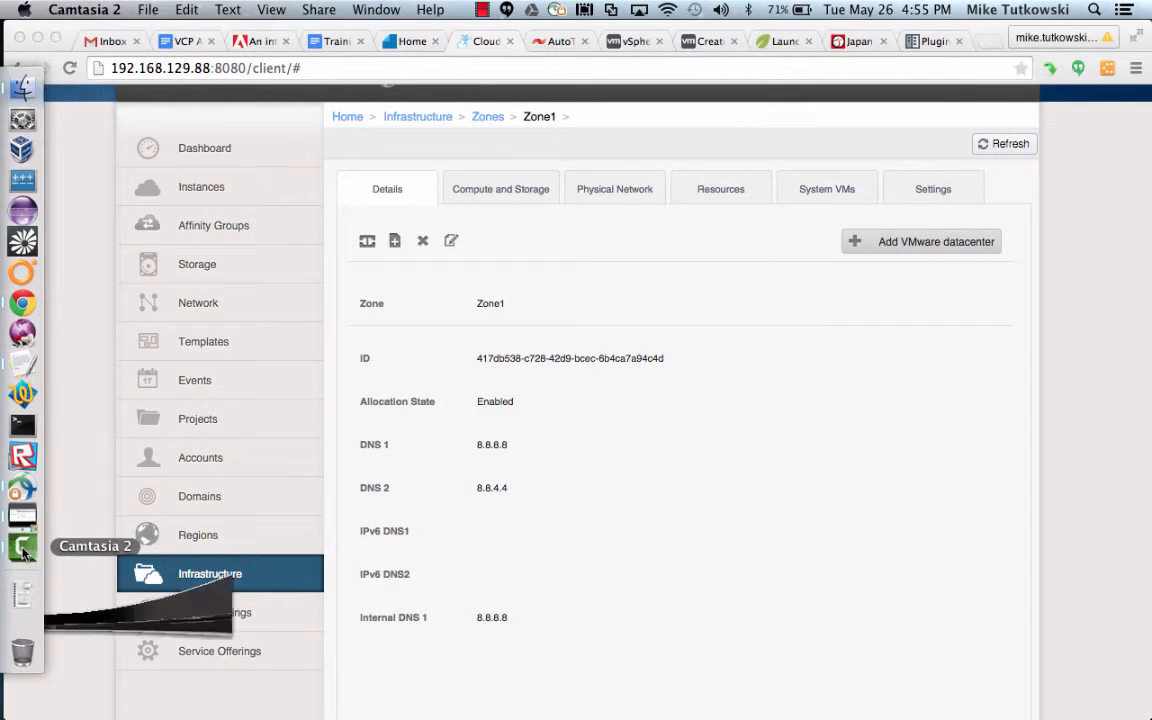
left_click(481, 11)
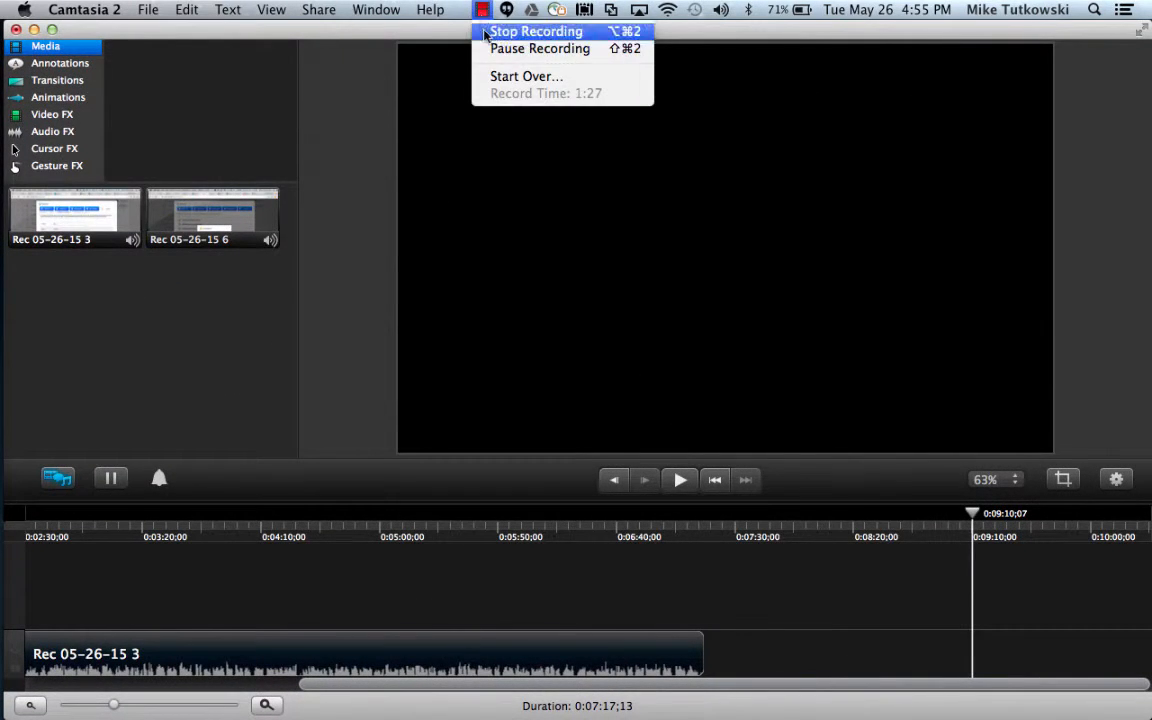
left_click(536, 31)
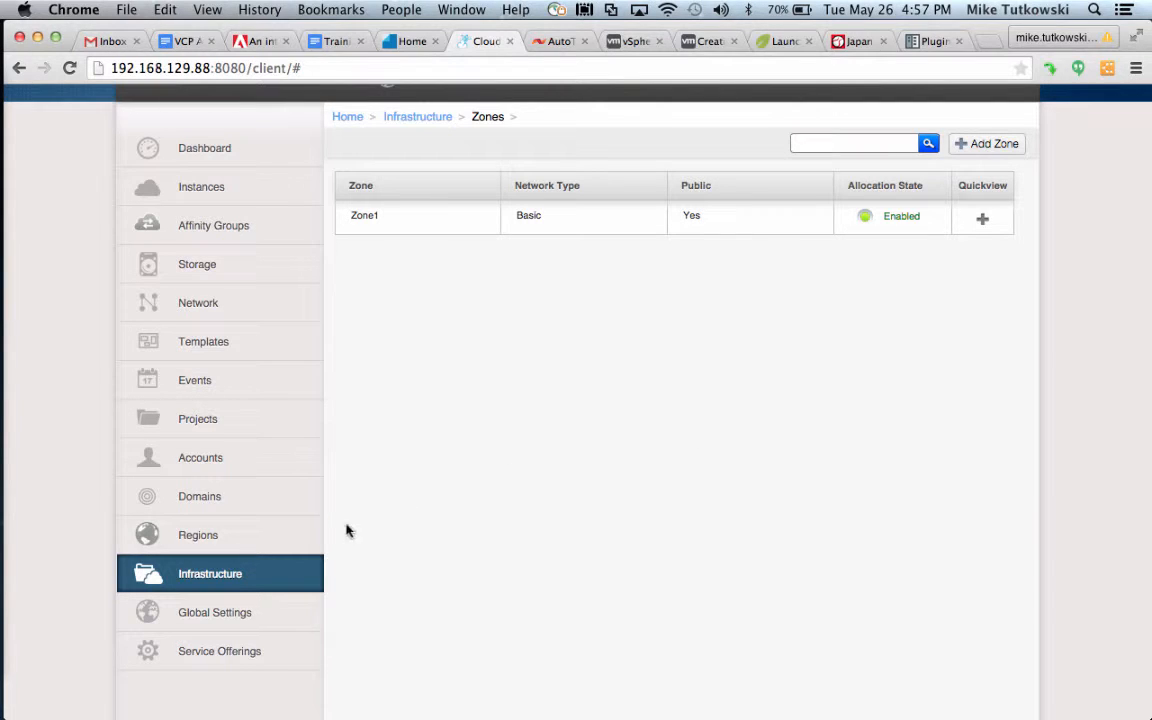
Step: View the CloudStack infrastructure overview and switch to XenCenter in the Windows 7 virtual machine
left_click(231, 579)
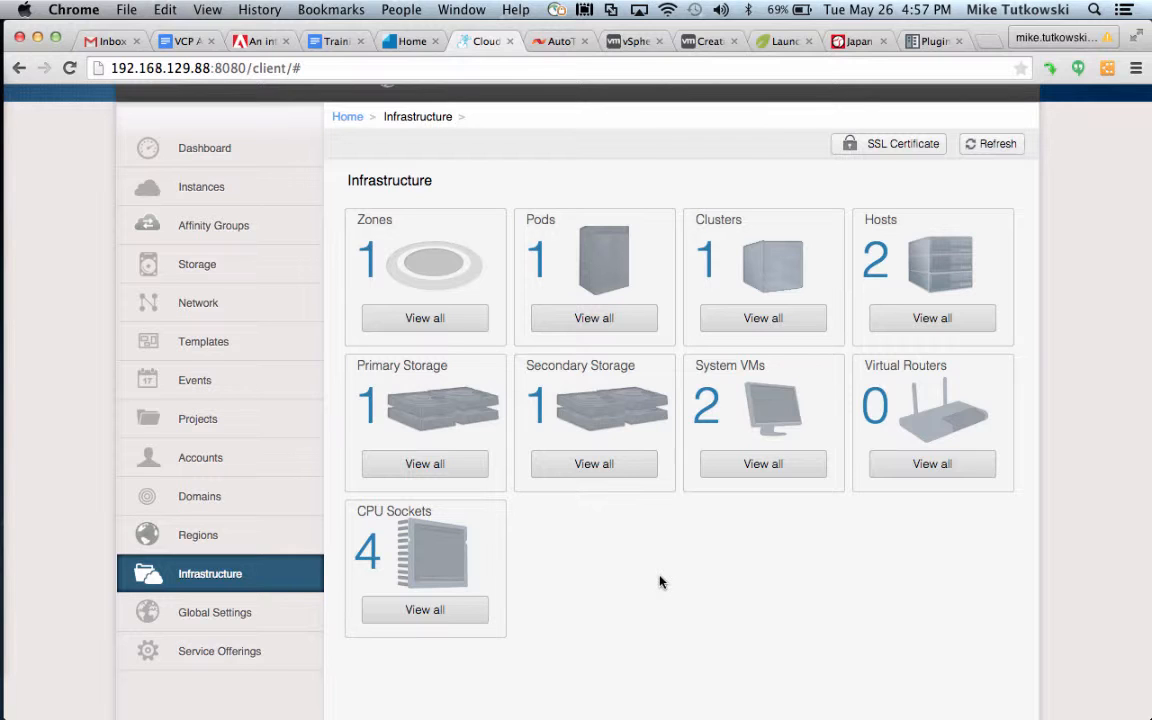
mouse_move(4, 393)
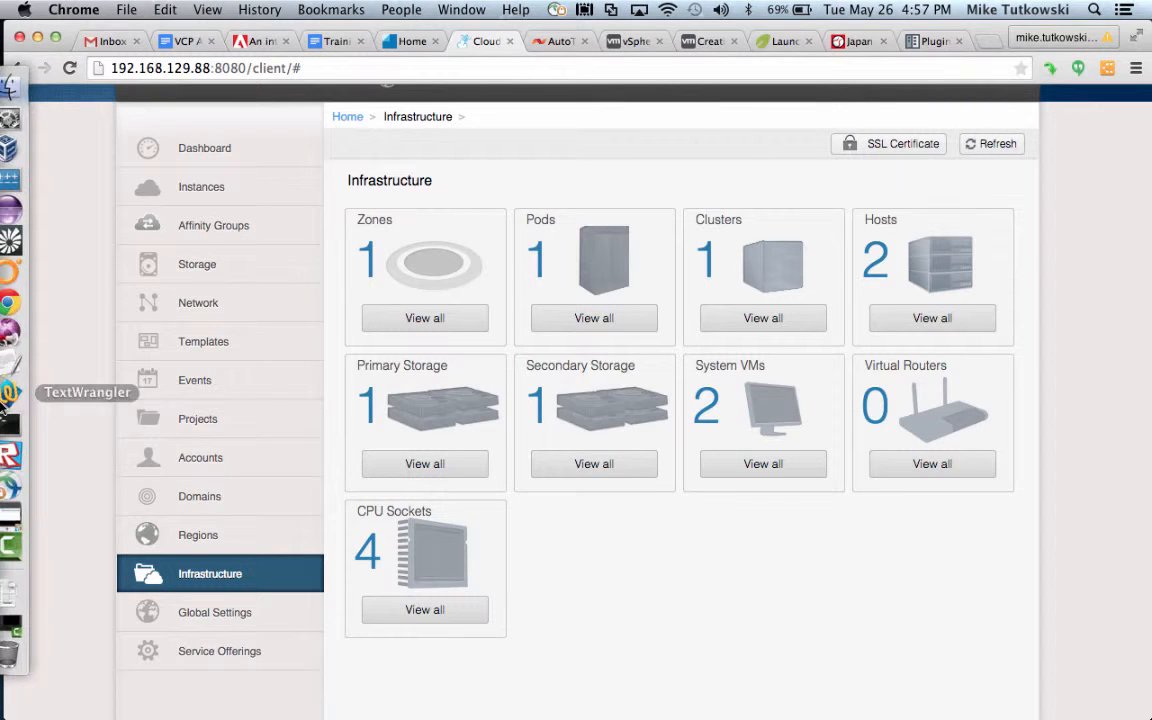
left_click(22, 517)
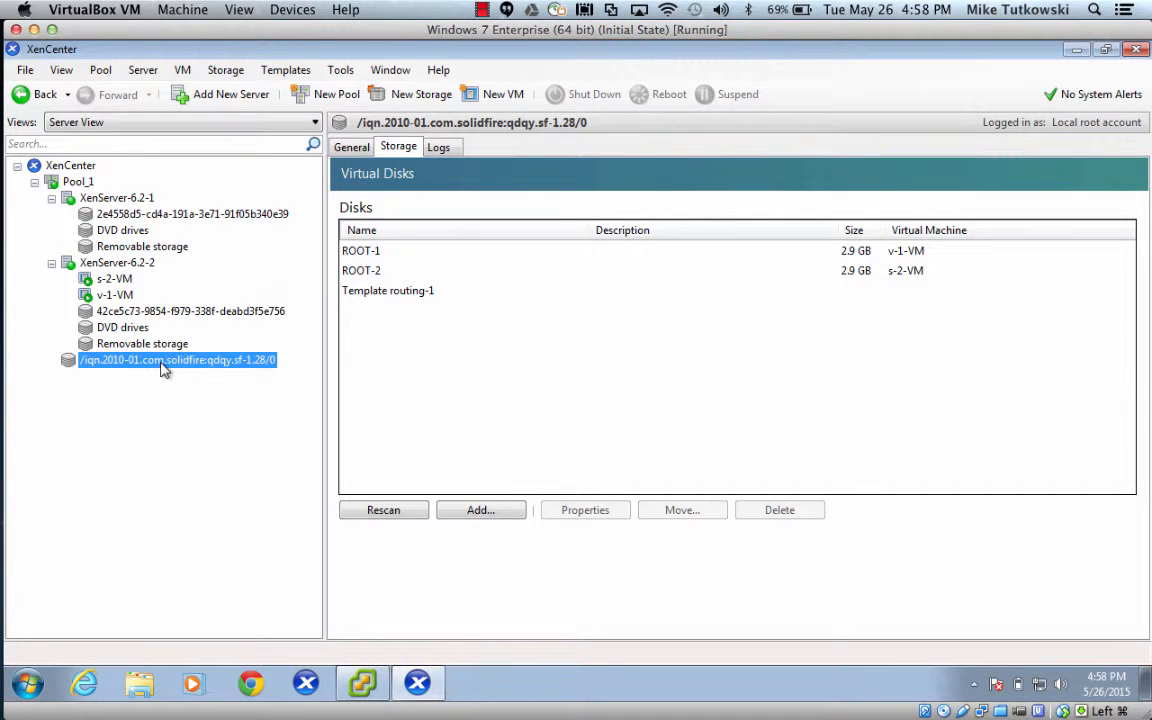
Step: Examine the template and root disks on the SF-1 storage repository and the general properties of s-2-VM and v-1-VM
left_click(418, 292)
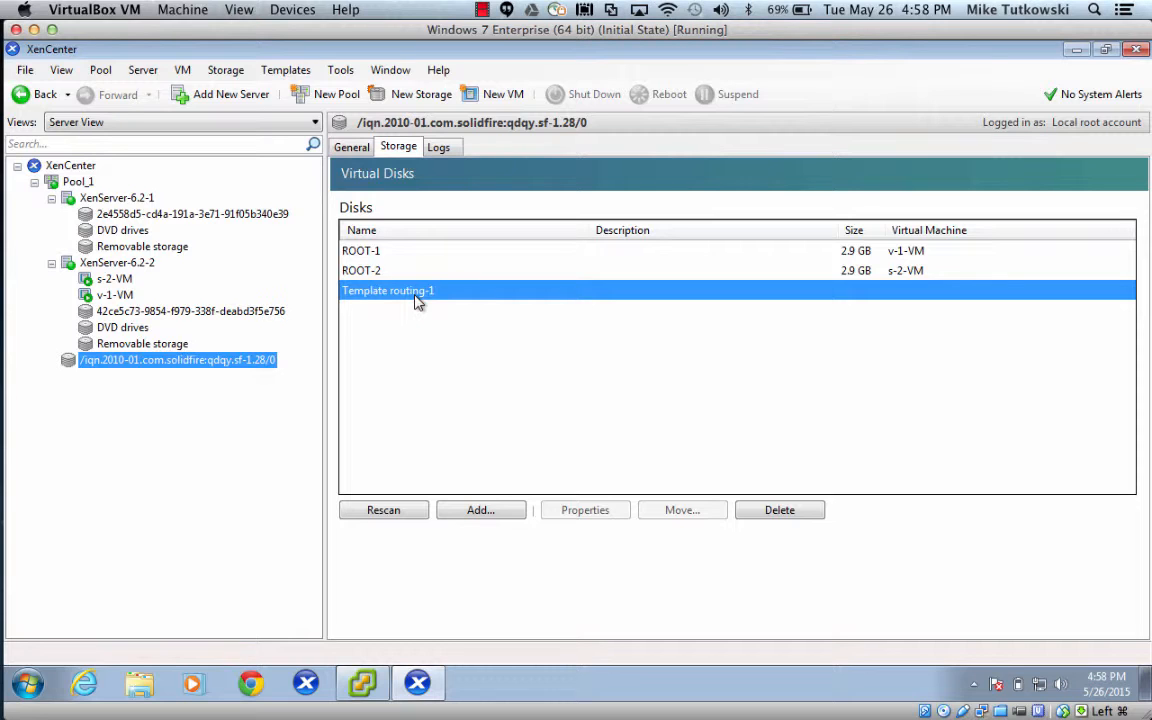
left_click(406, 252)
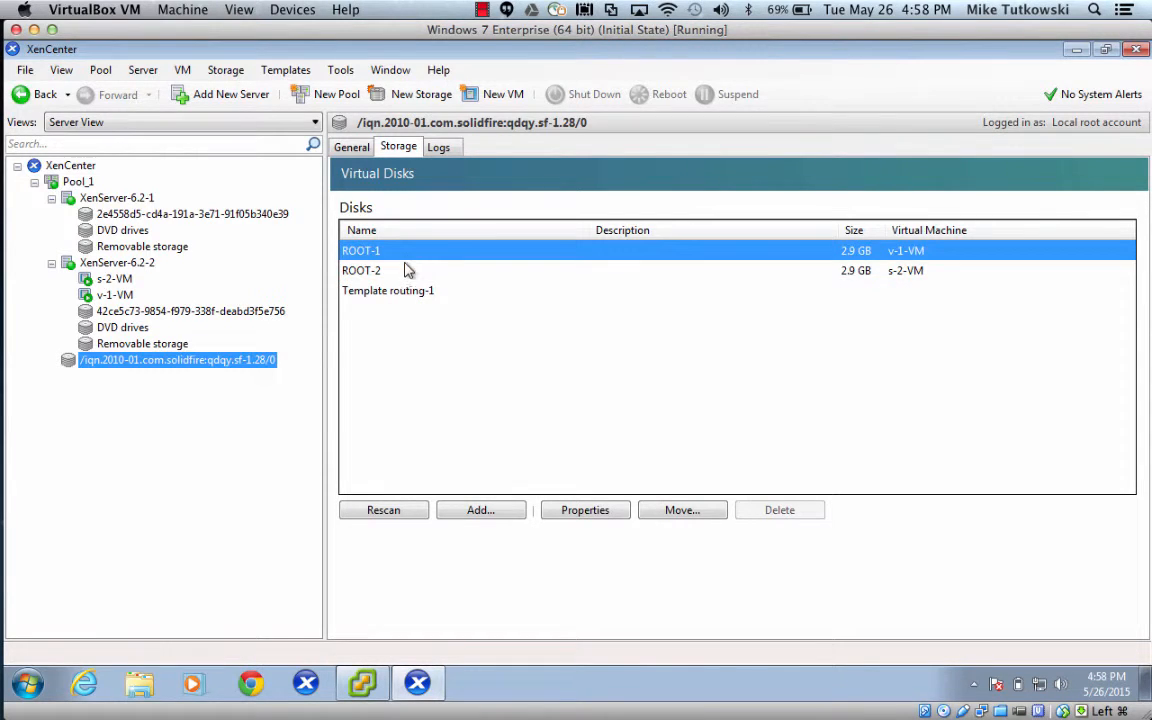
left_click(406, 271)
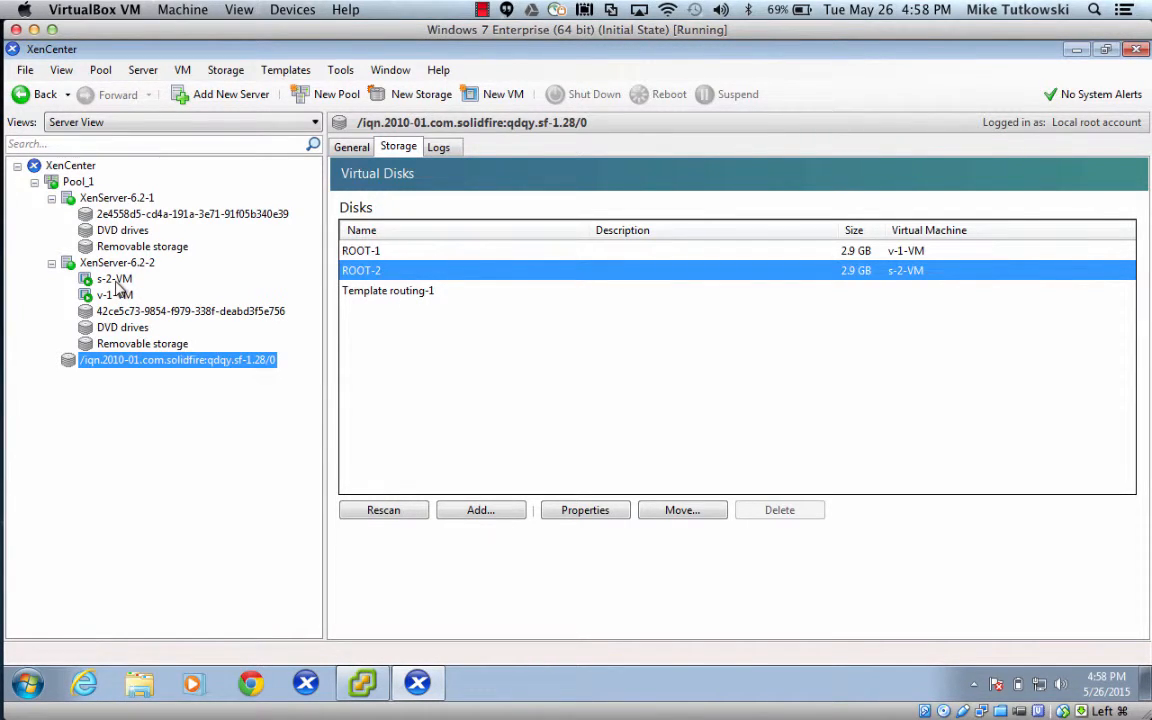
left_click(116, 281)
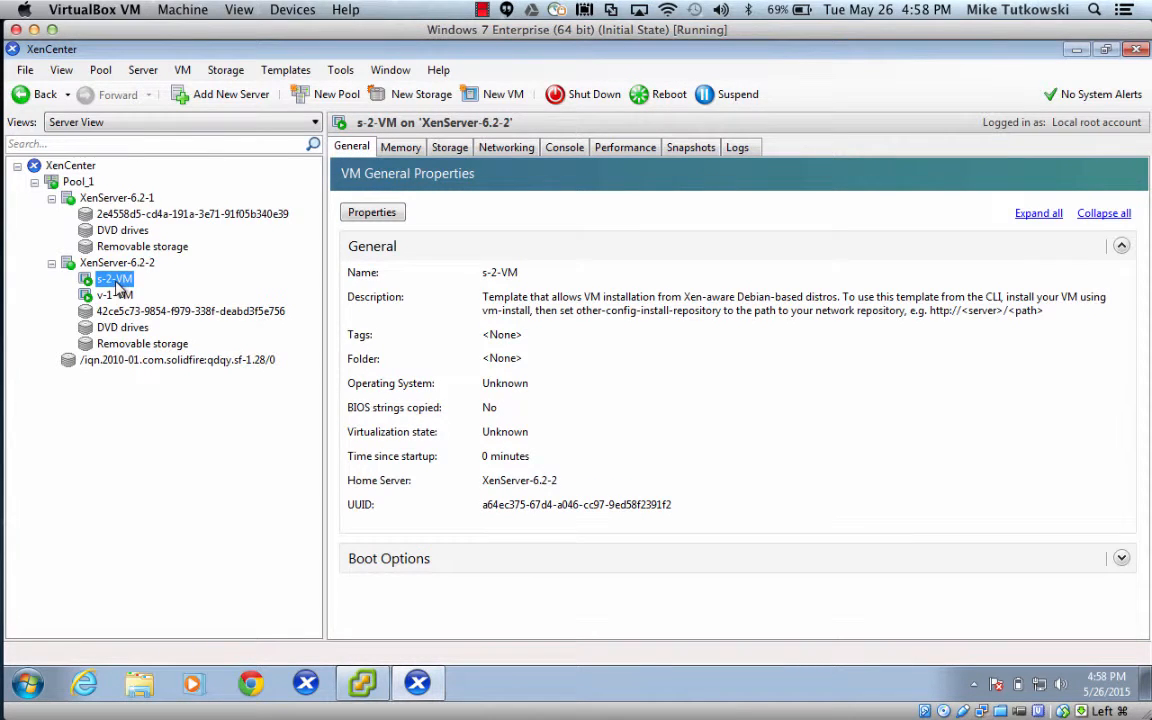
left_click(116, 296)
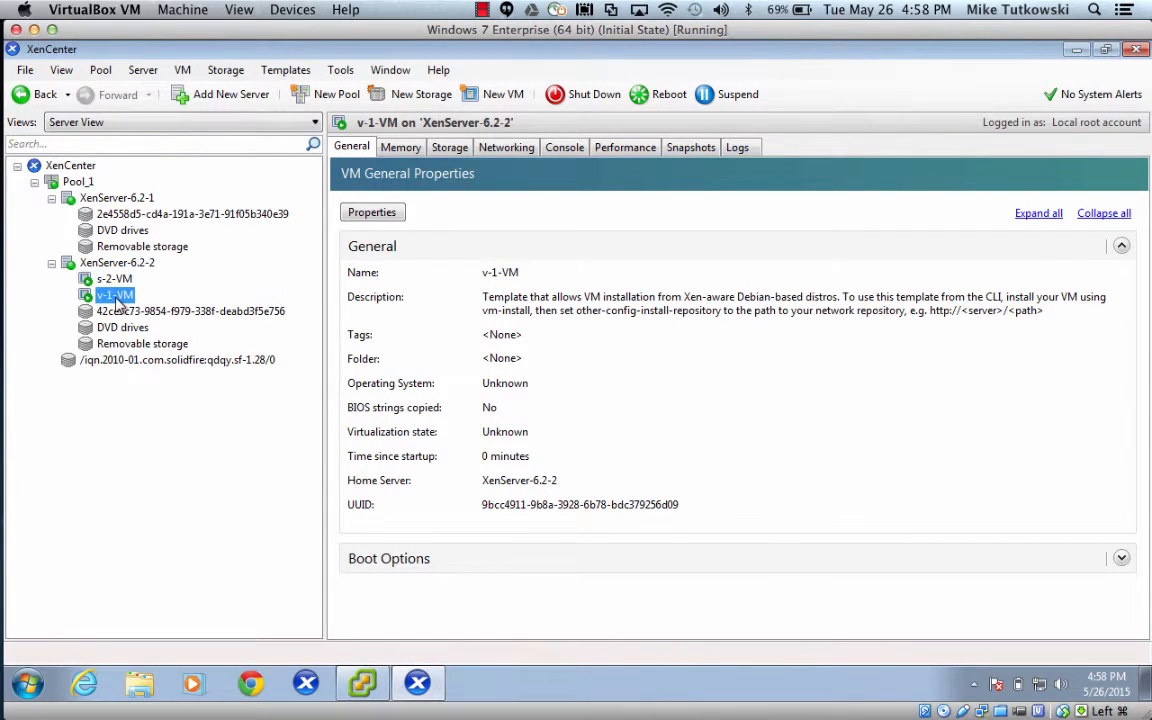